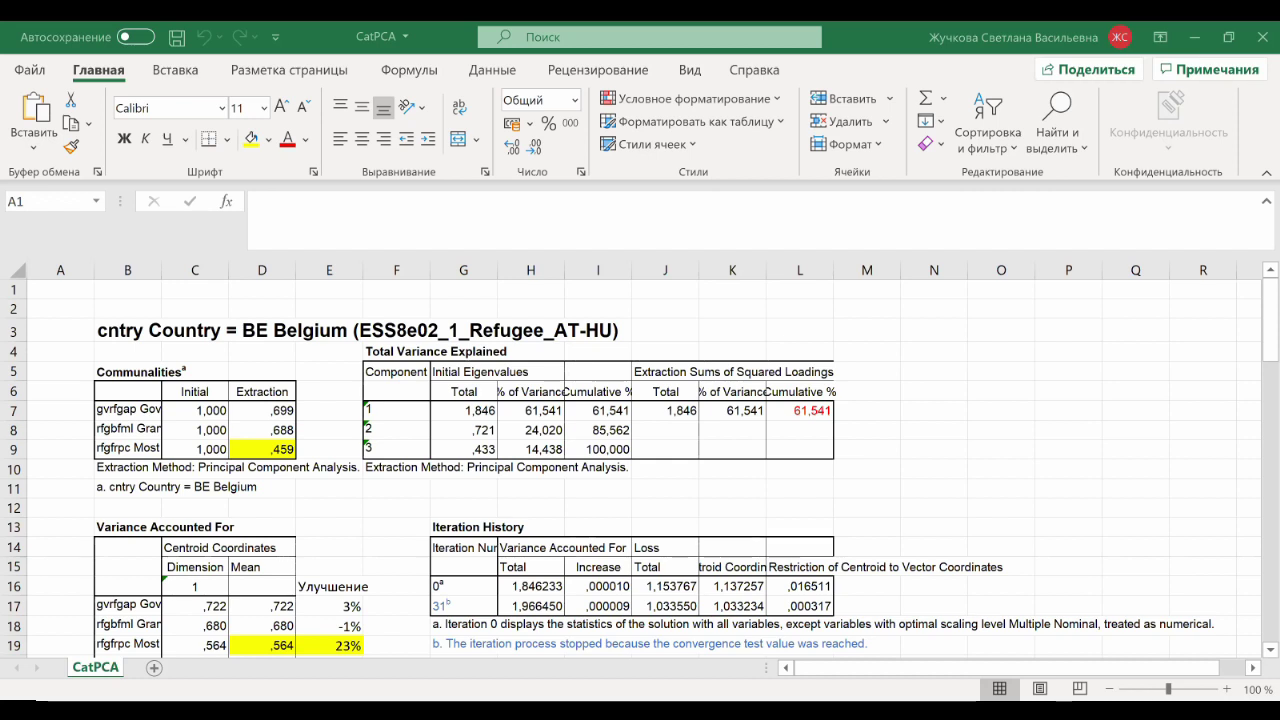
- Switch to the SPSS Statistics Viewer and examine the bar chart of "Most refugee applicants not in real fear of persecution own countries"
key(alt+Tab)
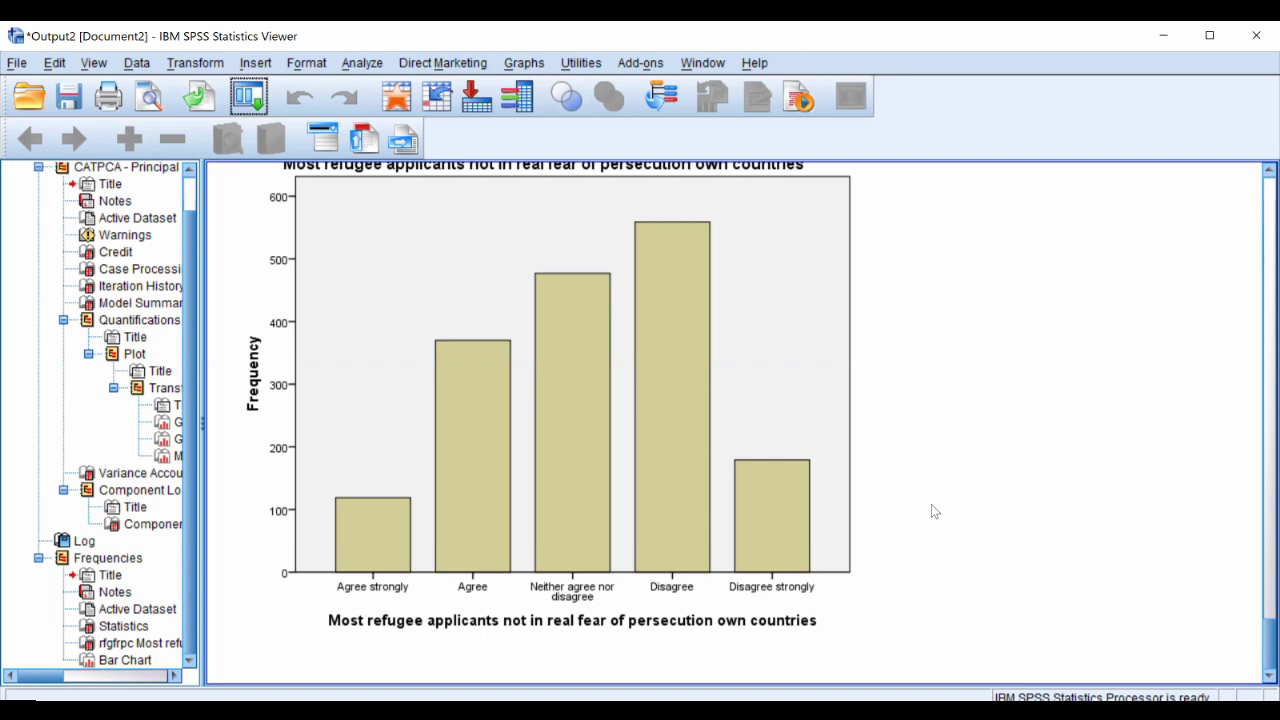
click(695, 335)
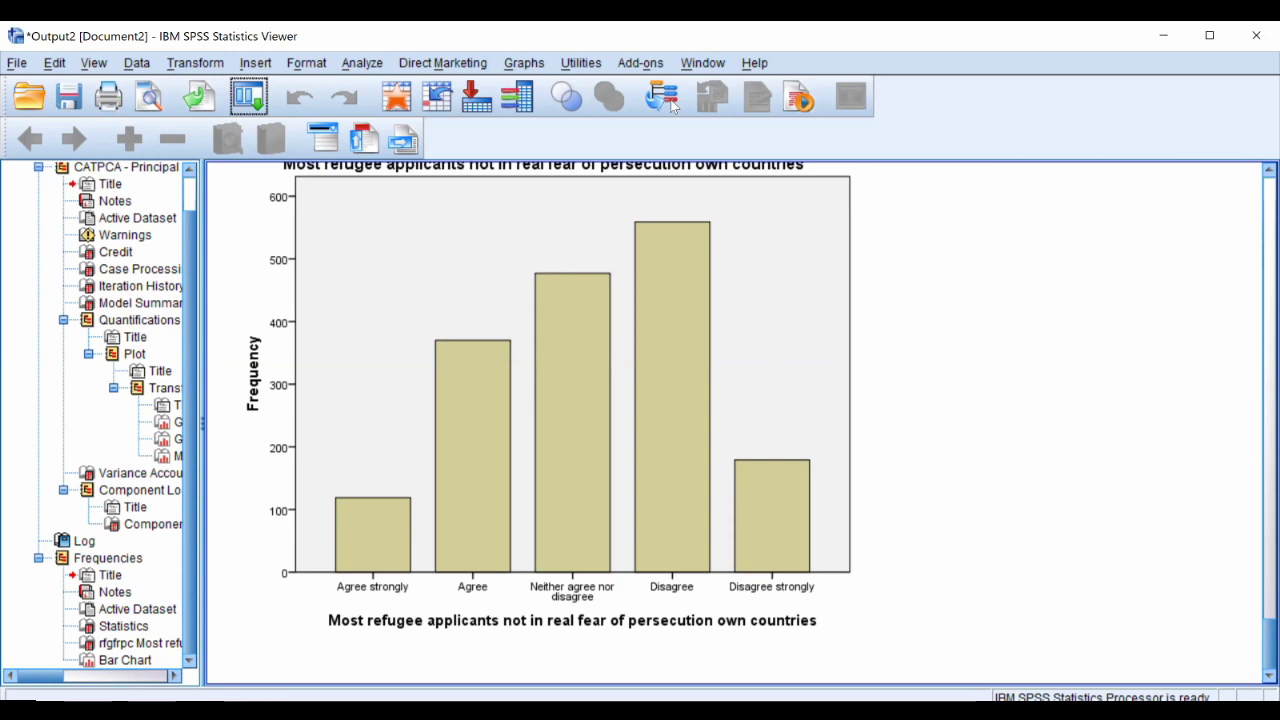
click(617, 514)
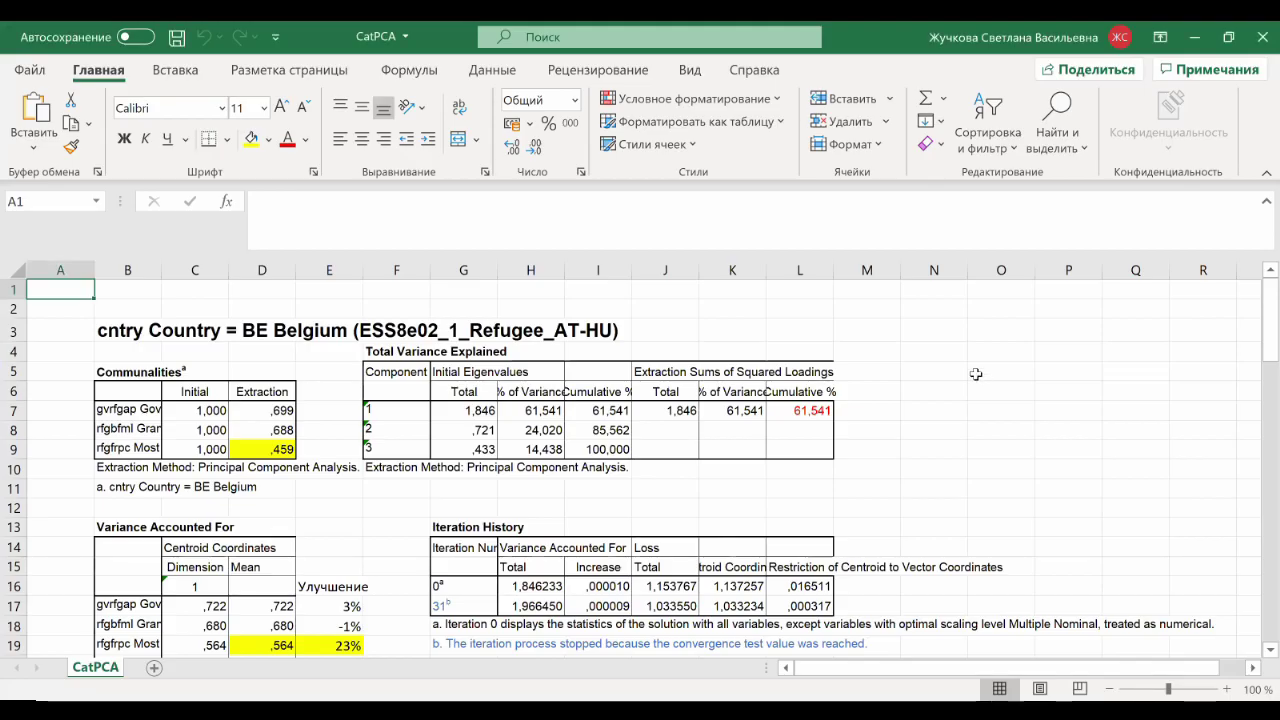
- In the CatPCA workbook, read the full labels of the rfgbfml and gvrfgap variables in the Communalities table
scroll(970, 370, down, 1)
scroll(970, 368, up, 1)
click(130, 428)
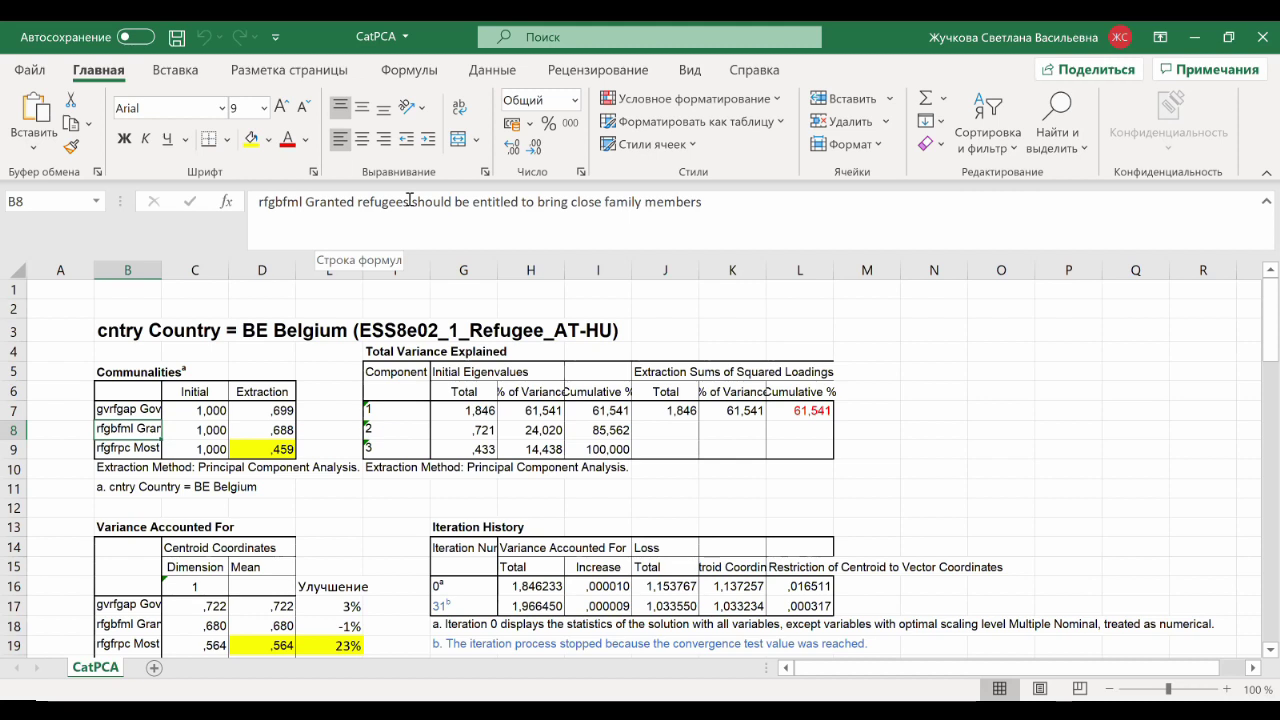
key(Up)
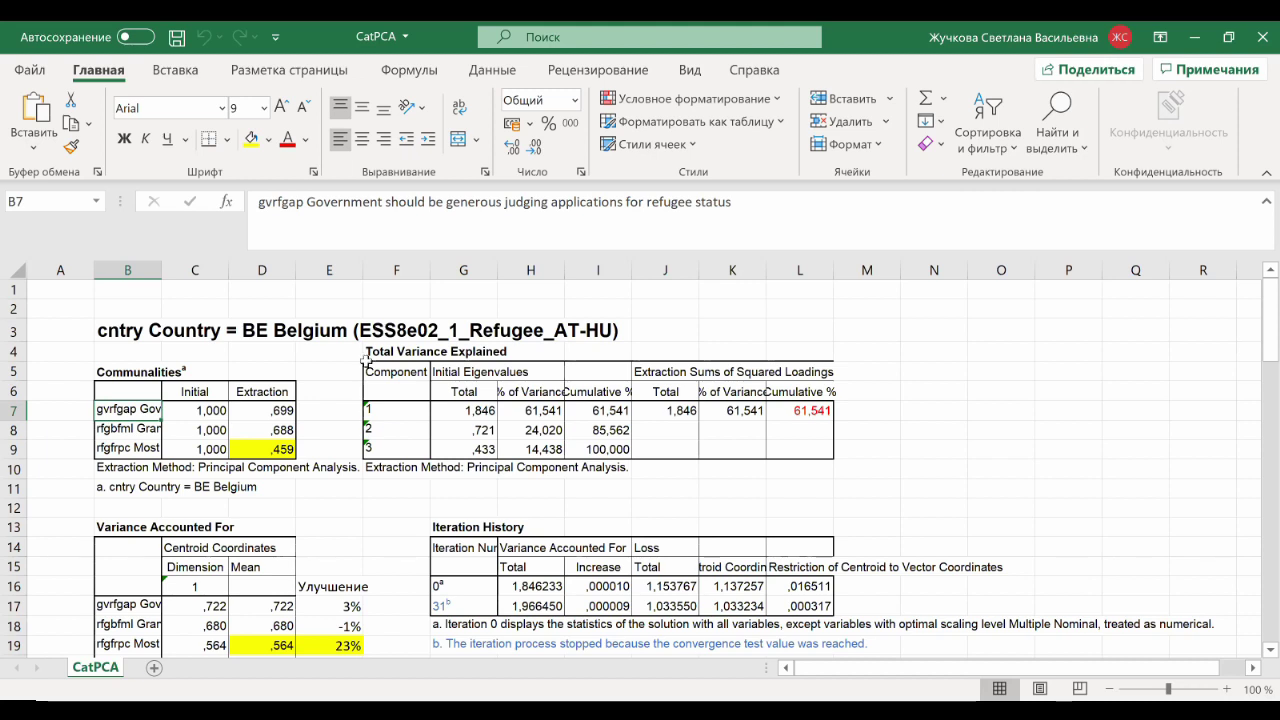
- Examine the Communalities table, comparing the extraction values of gvrfgap and rfgbfml with that of rfgfrpc
click(128, 371)
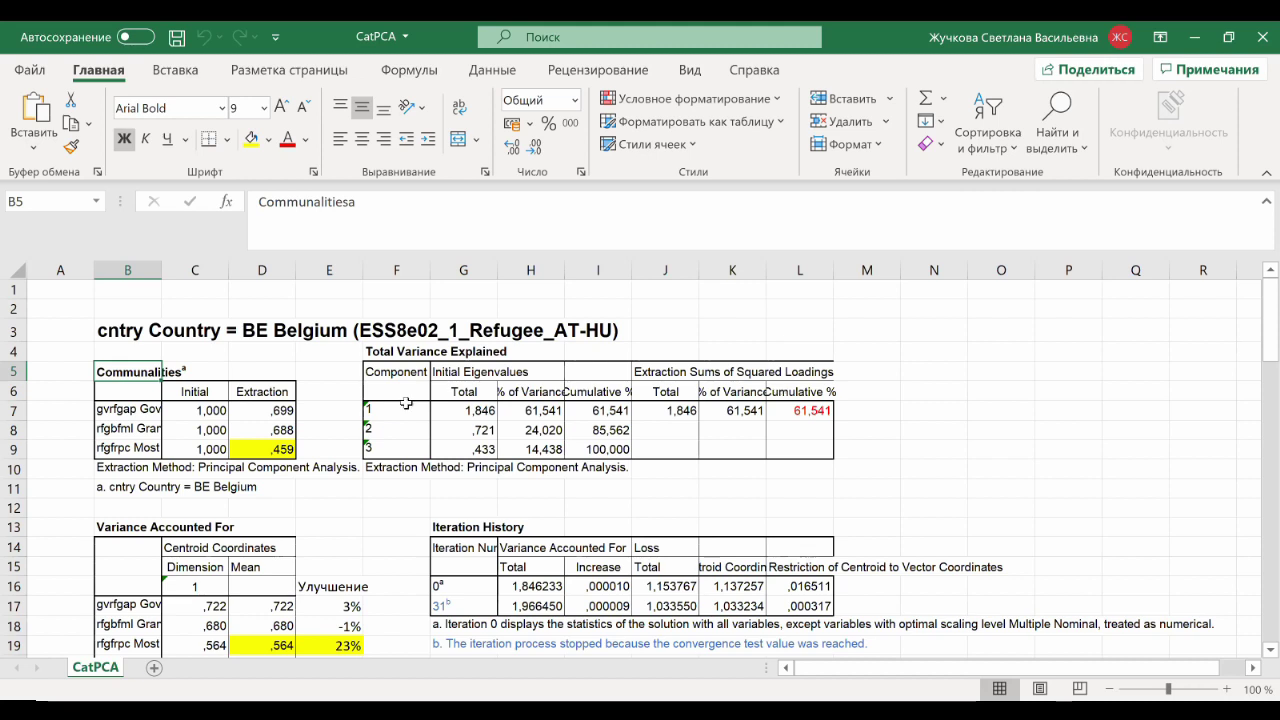
drag(127, 371, 265, 451)
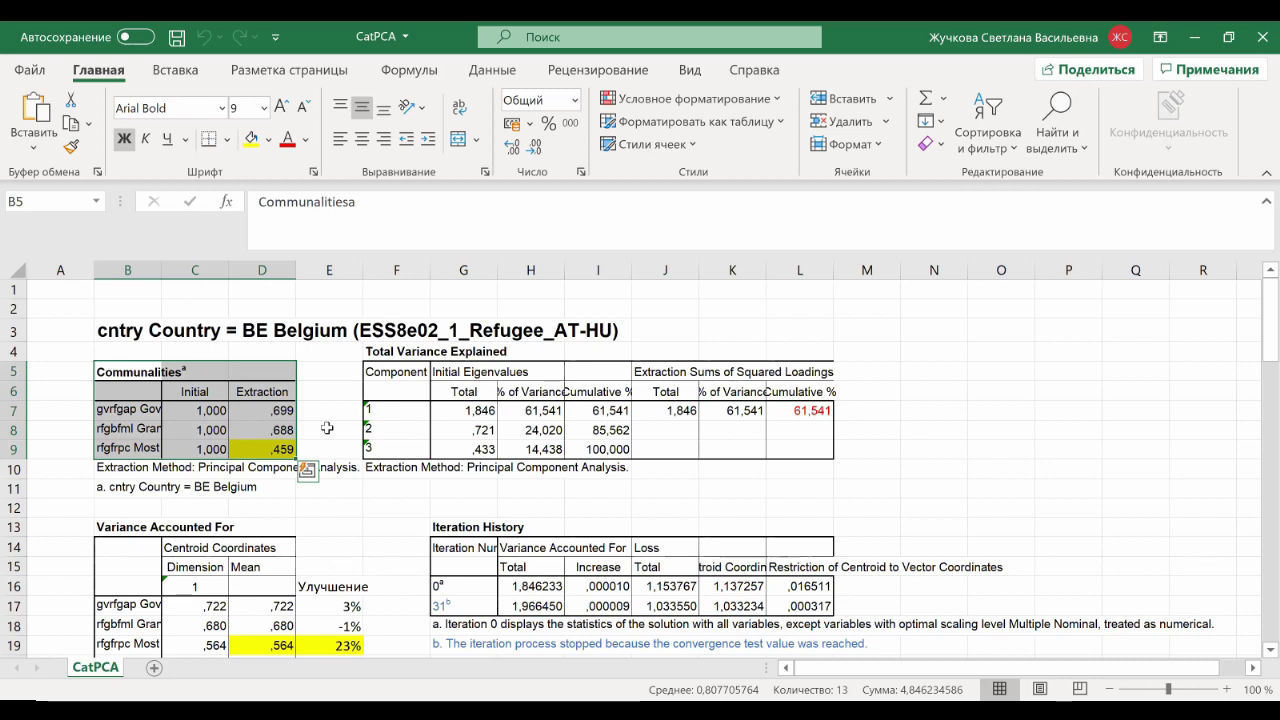
drag(284, 414, 285, 430)
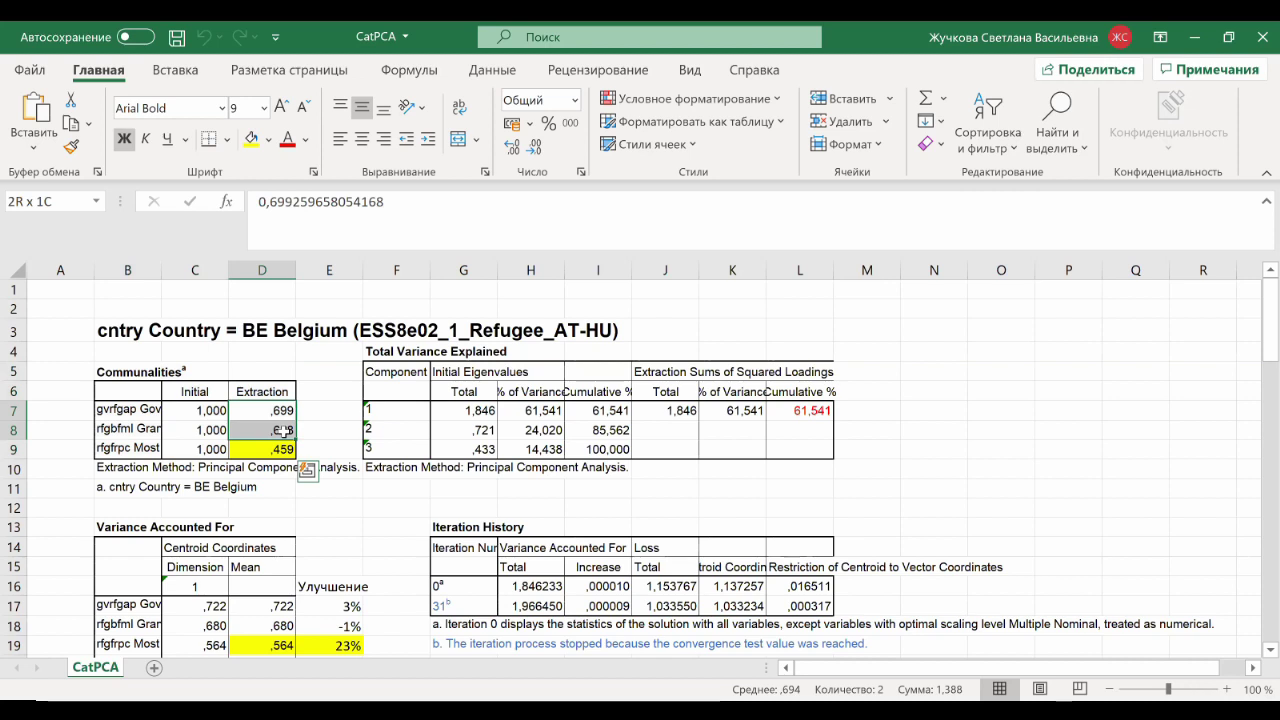
drag(150, 409, 148, 426)
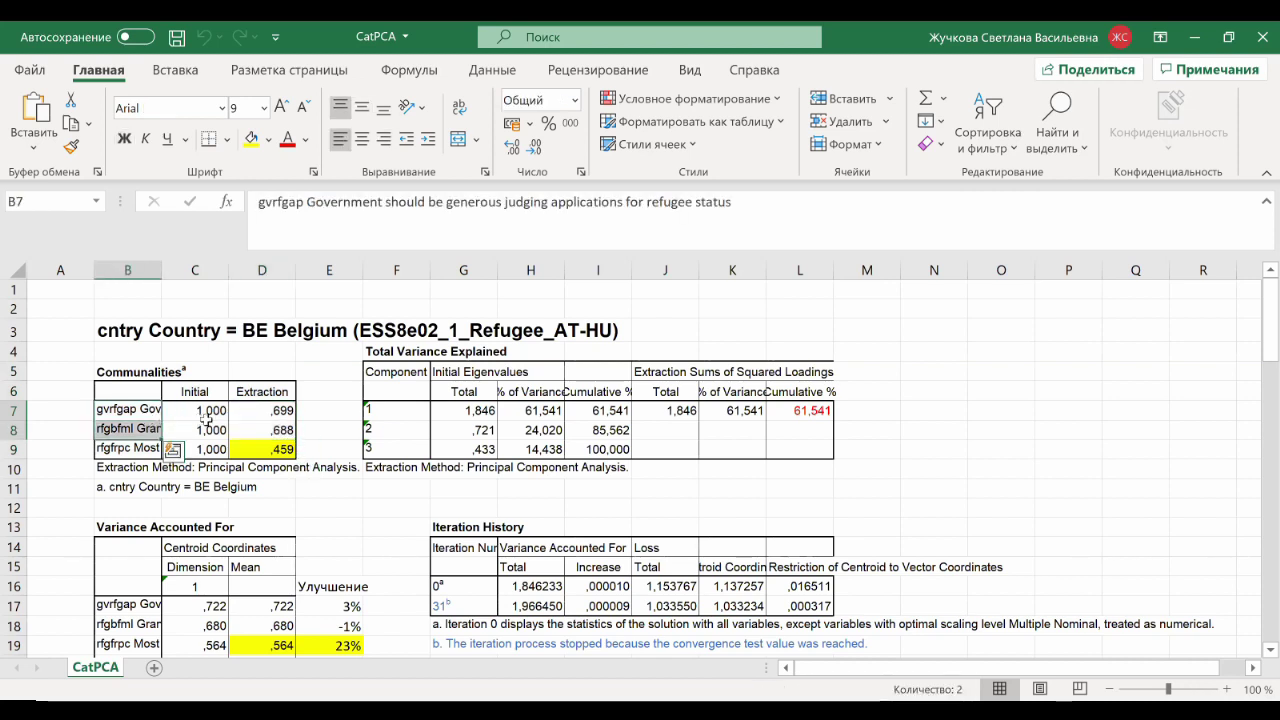
click(257, 413)
click(259, 430)
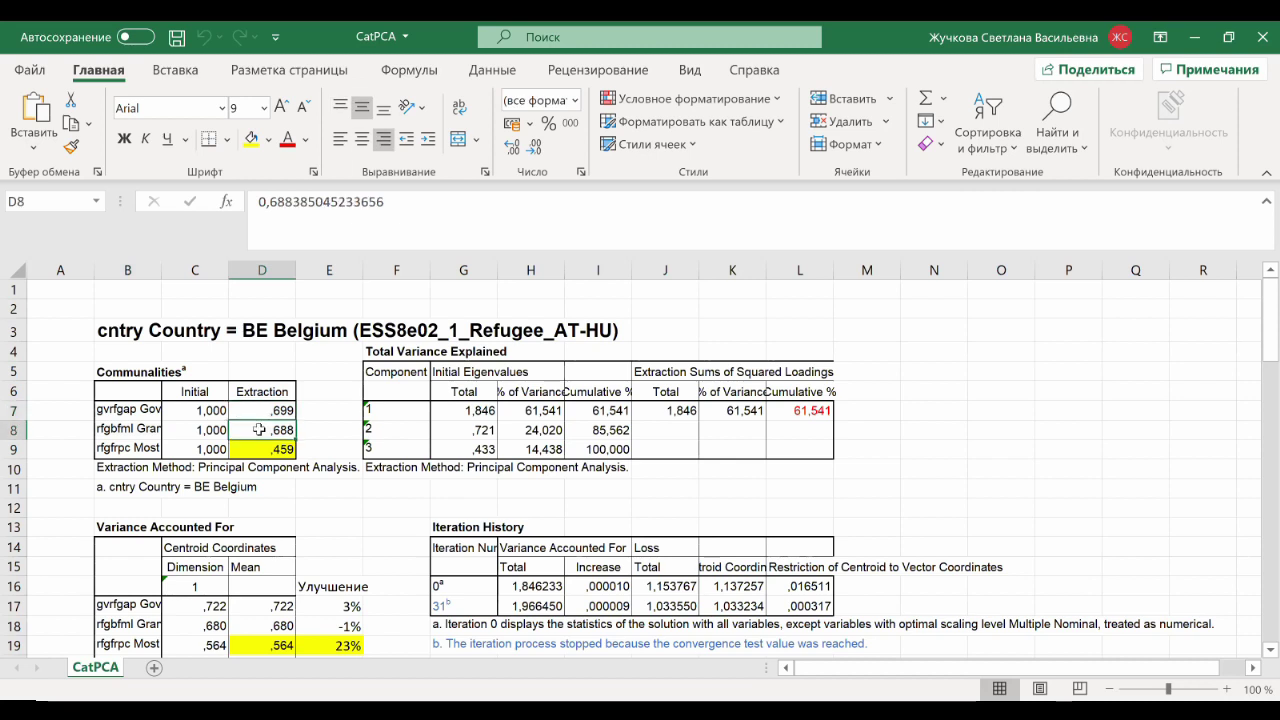
click(255, 448)
click(158, 448)
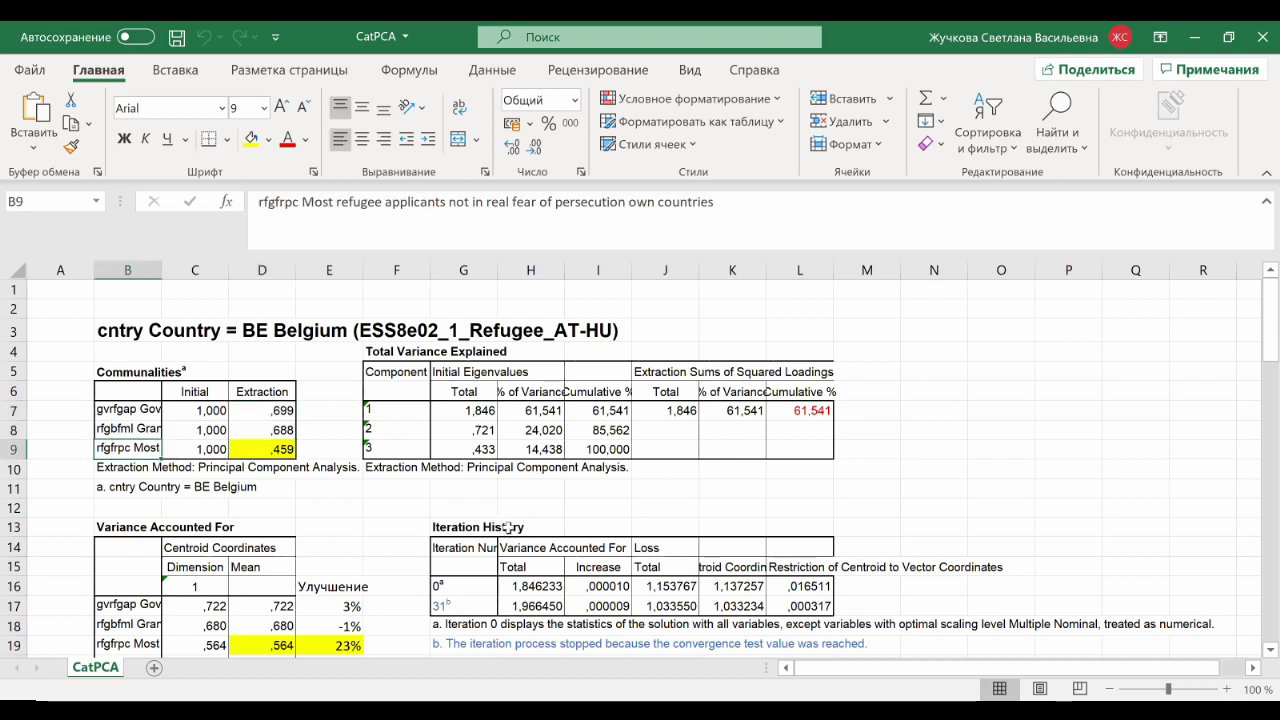
click(270, 448)
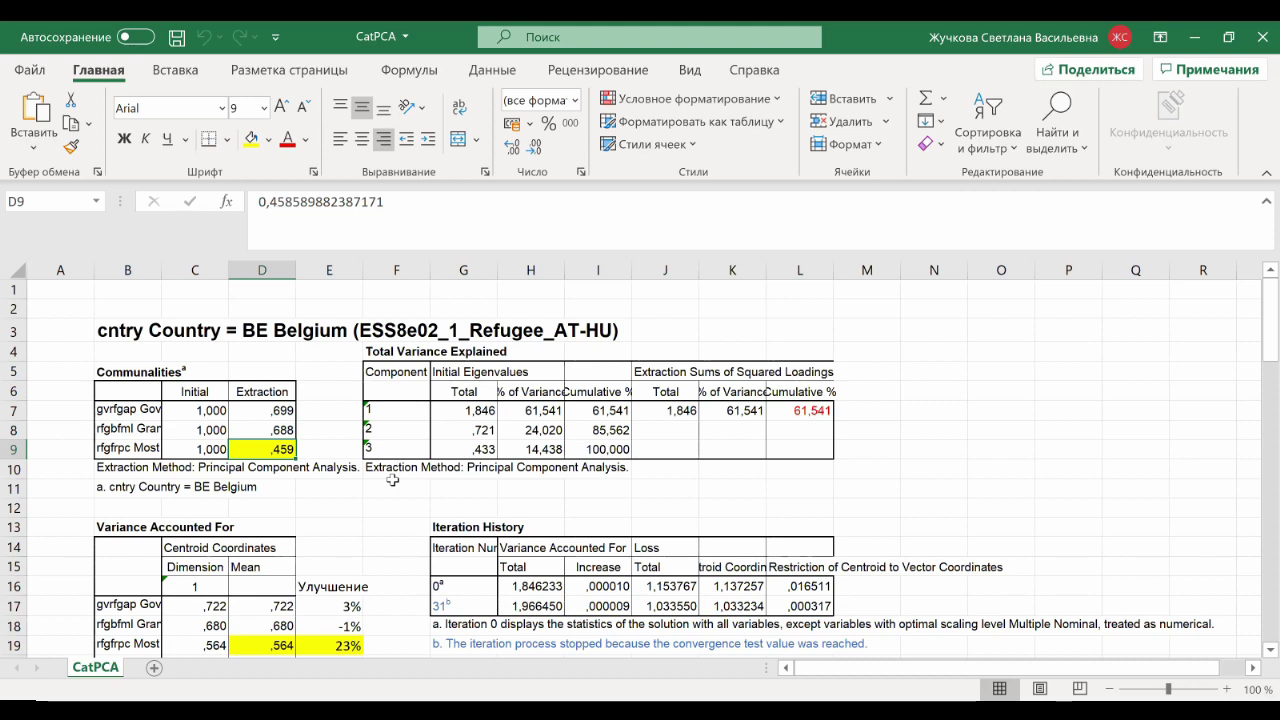
- Check the cumulative percentage of extracted variance against the rfgfrpc row of the Communalities table
click(809, 410)
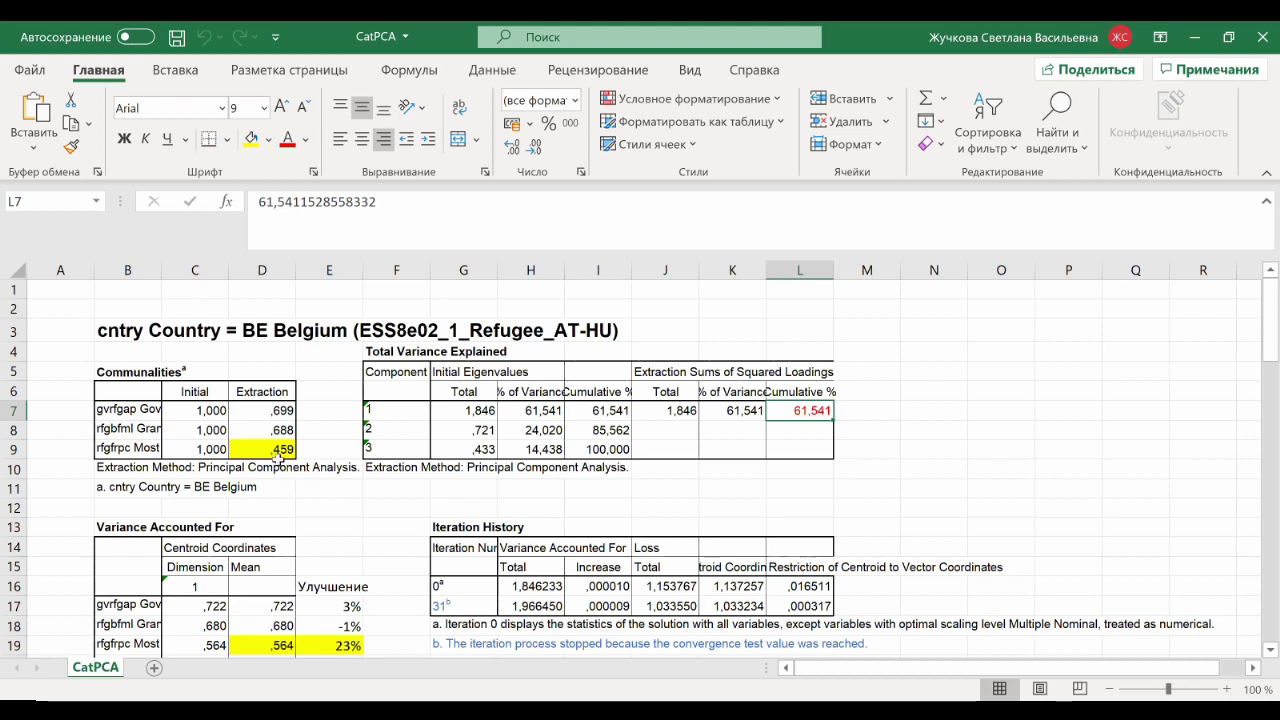
click(277, 448)
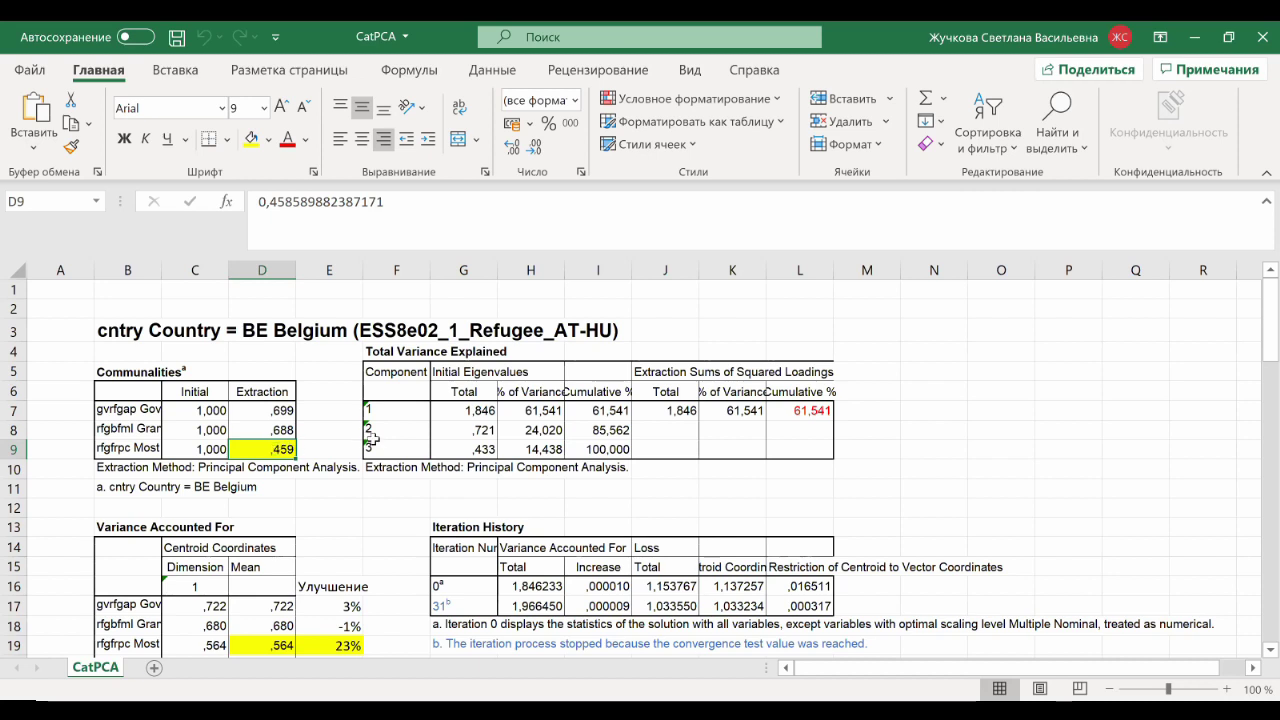
drag(150, 448, 288, 450)
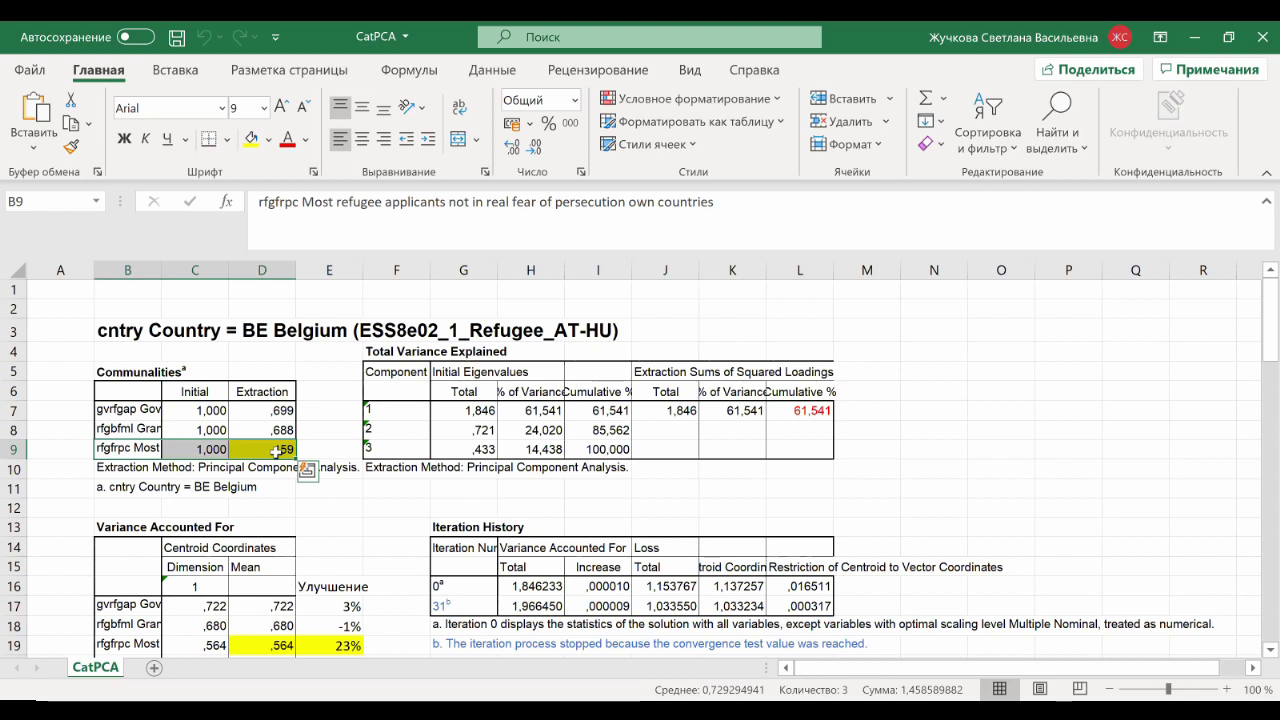
click(278, 448)
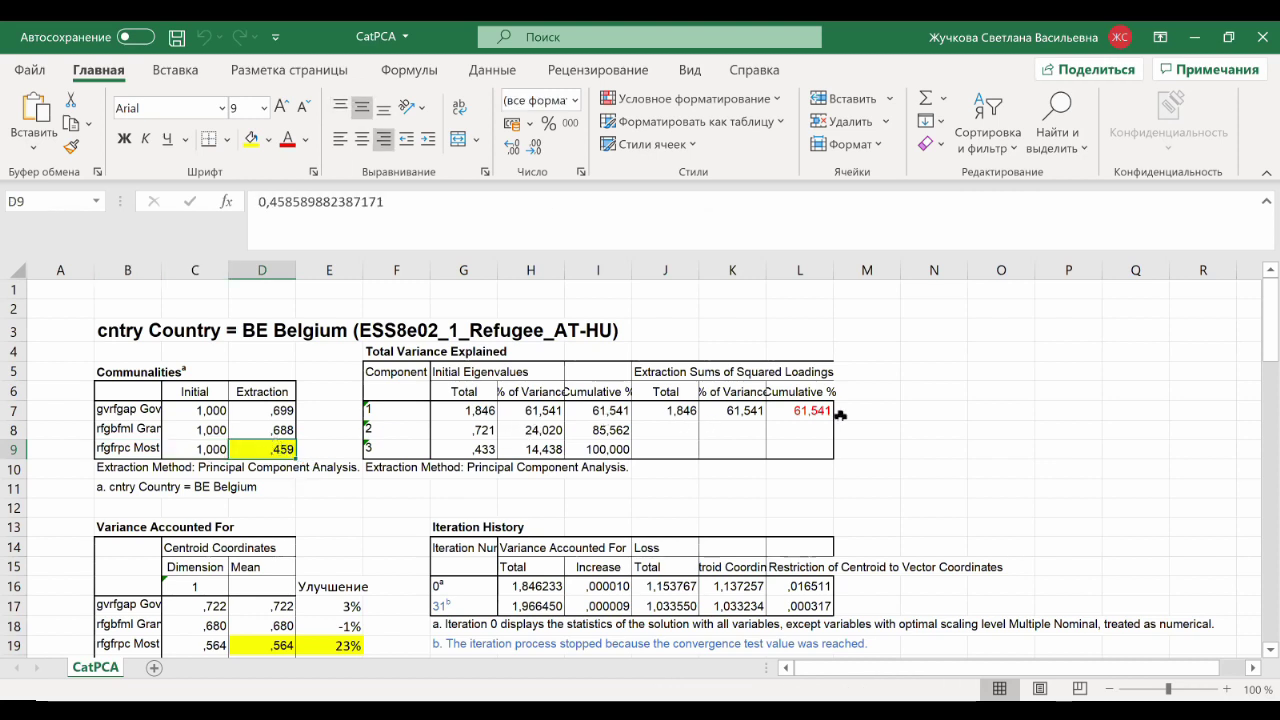
- Compare rfgfrpc's mean in the Variance Accounted For table with its extraction communality and inspect the improvement formula in E19
scroll(828, 418, down, 2)
scroll(828, 418, down, 1)
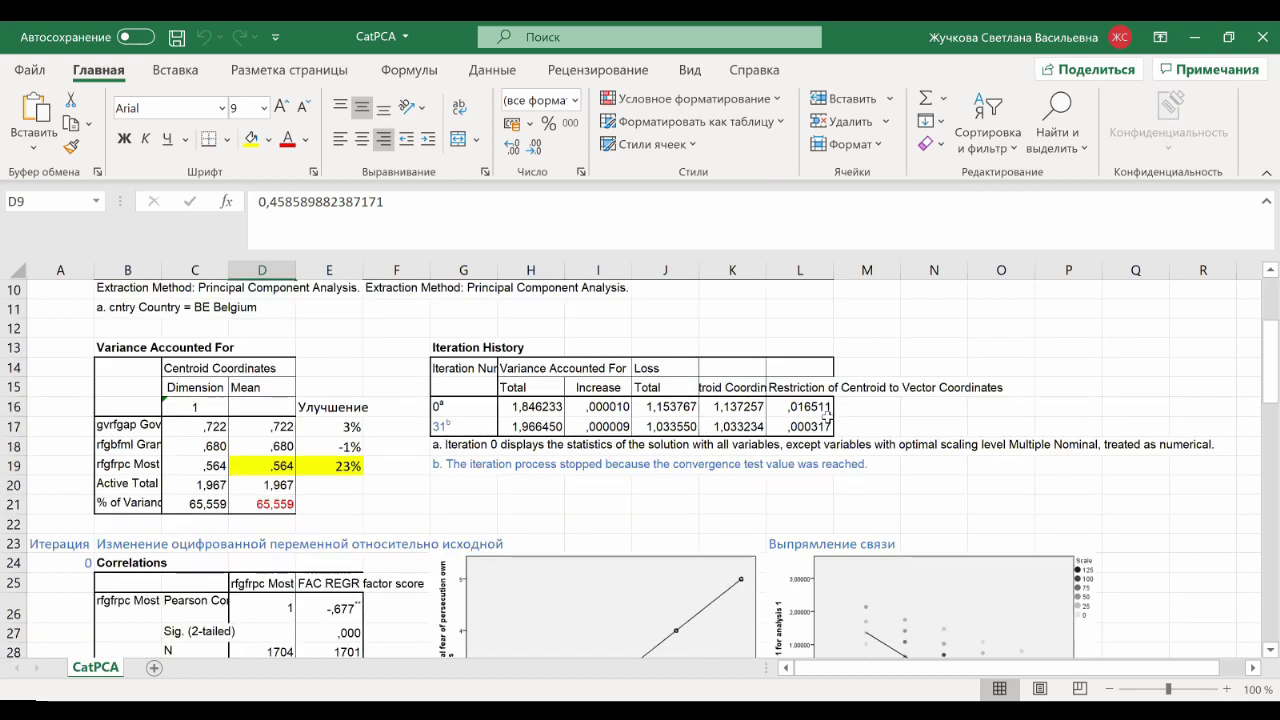
click(260, 465)
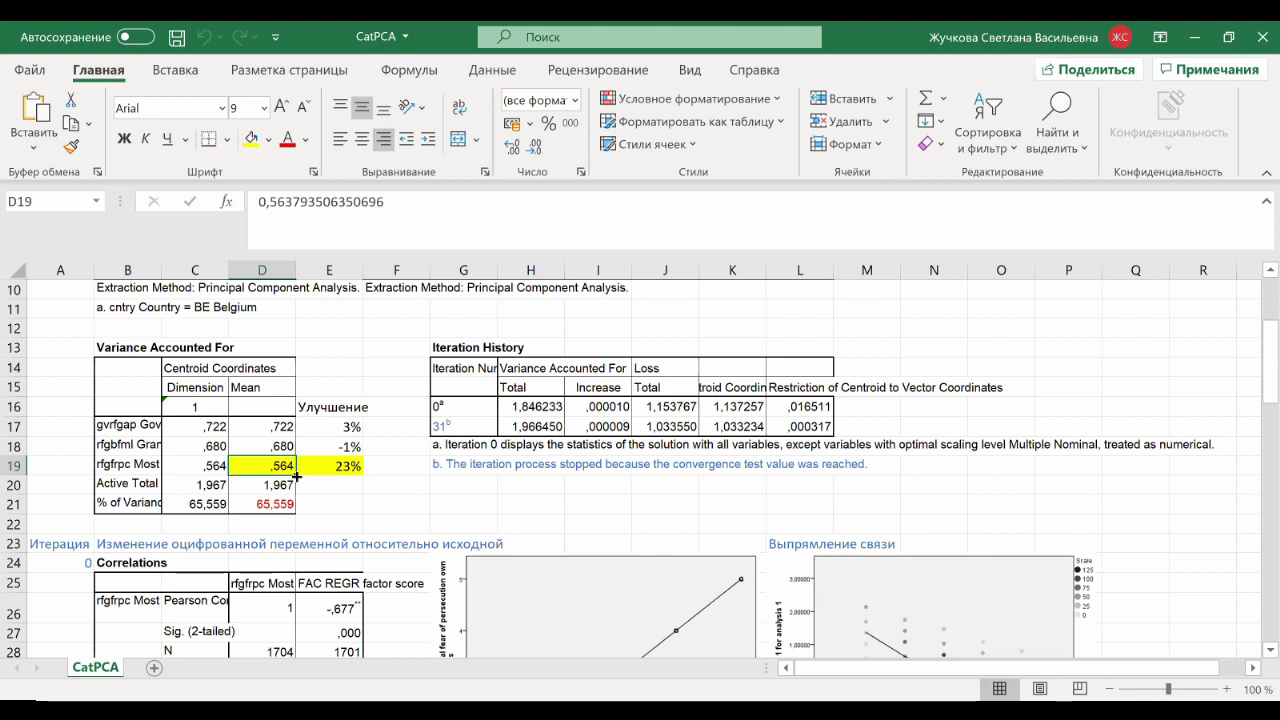
scroll(296, 477, up, 2)
click(249, 385)
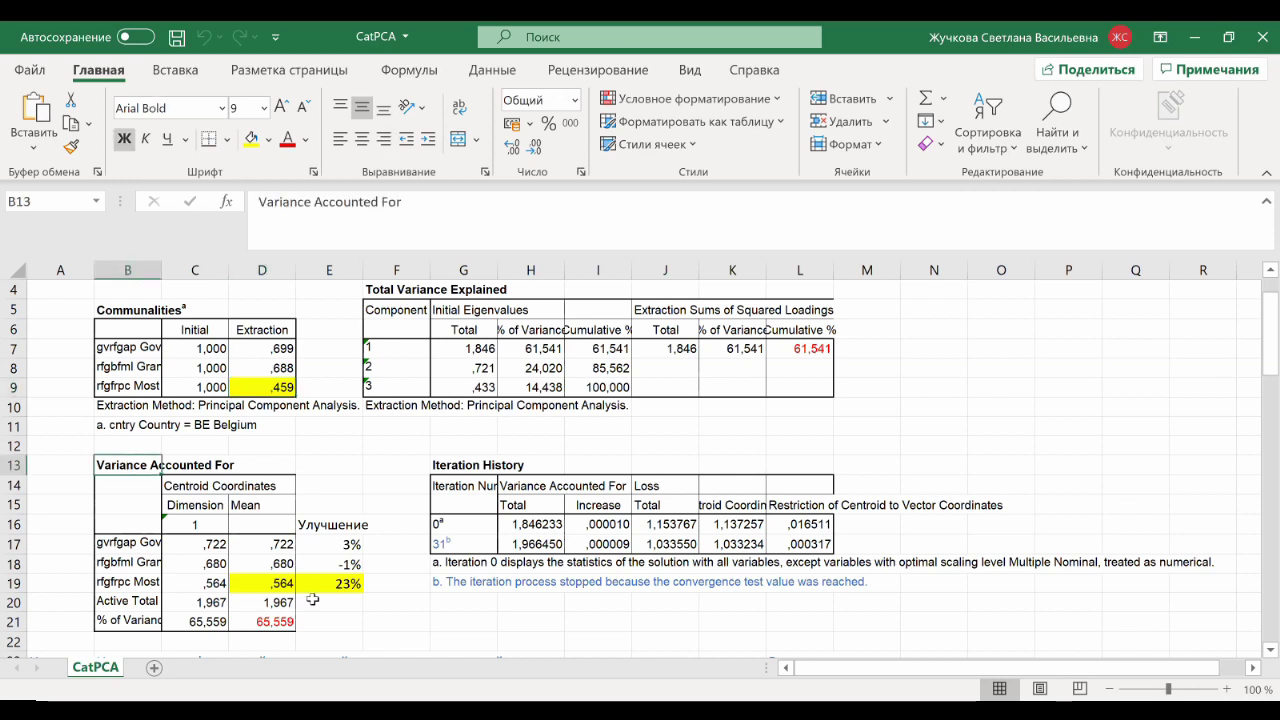
click(262, 583)
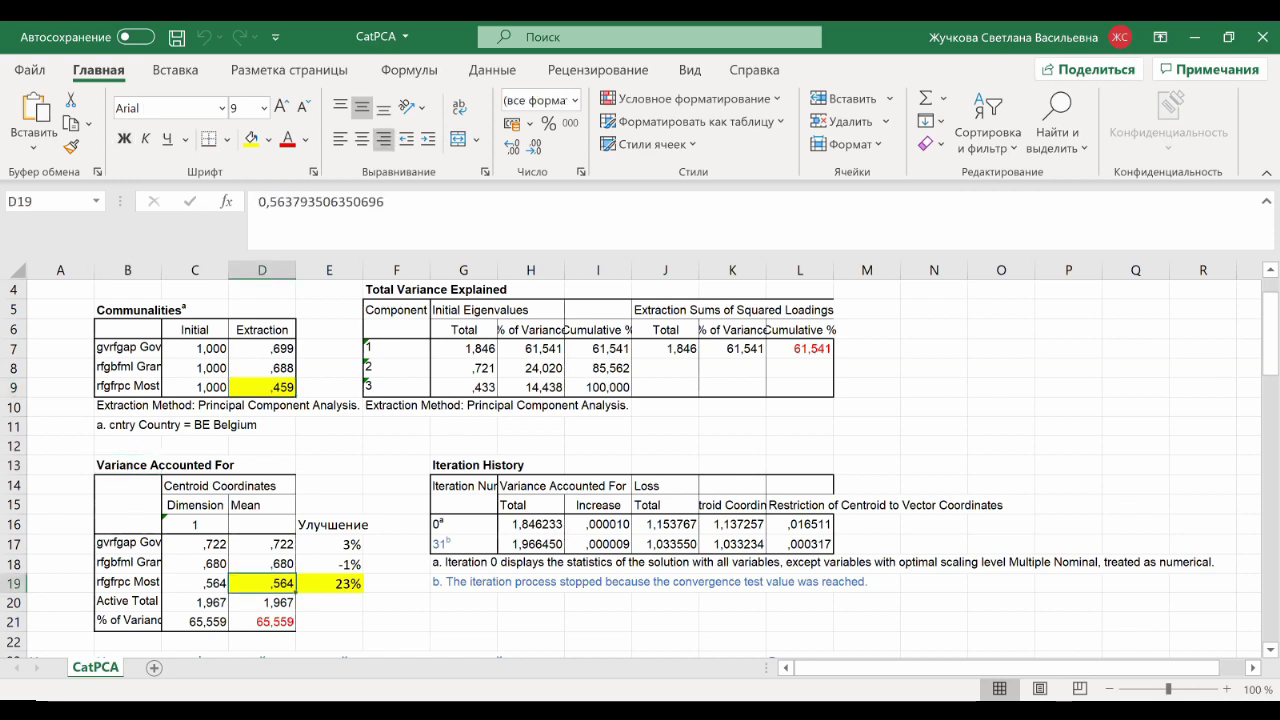
click(130, 583)
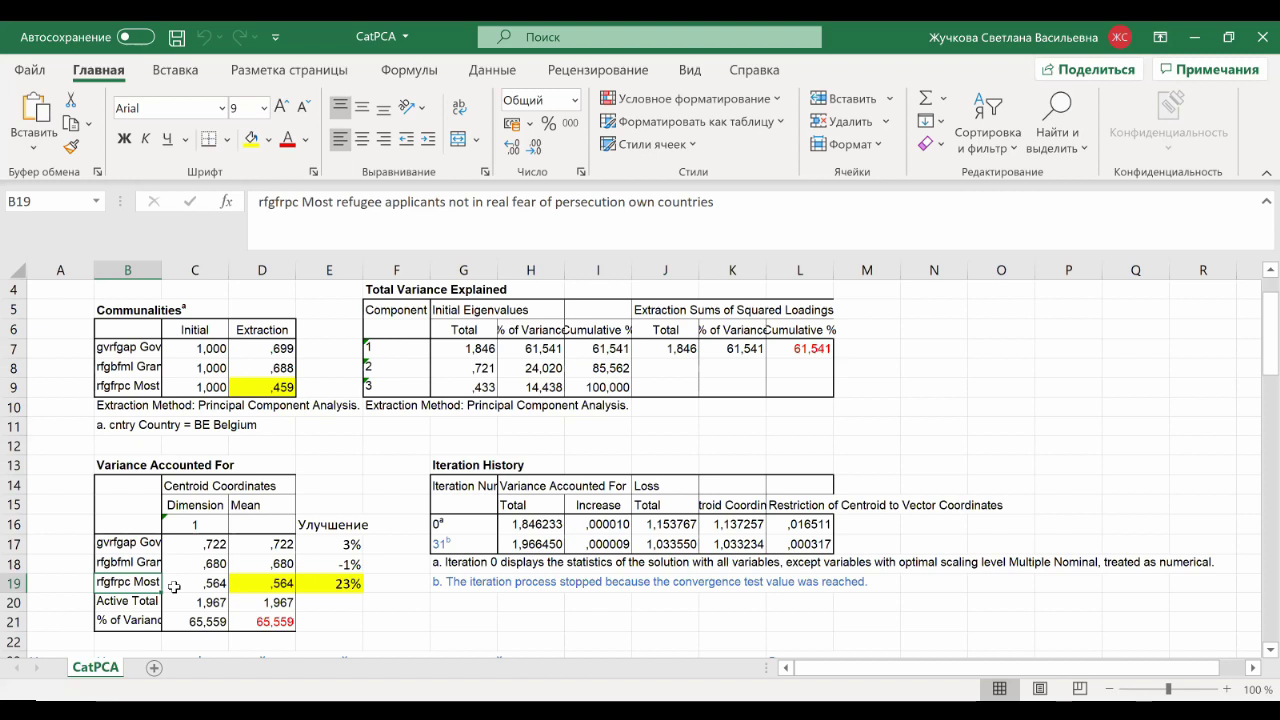
key(Right)
key(Right)
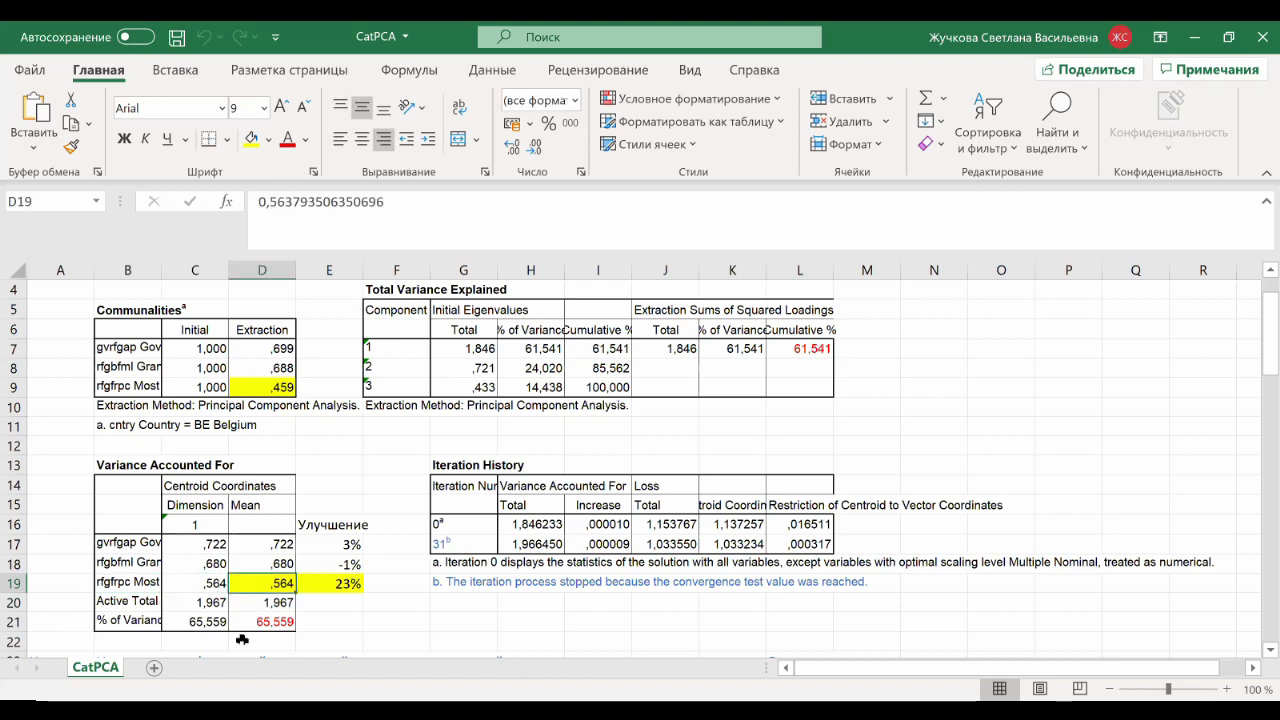
click(318, 584)
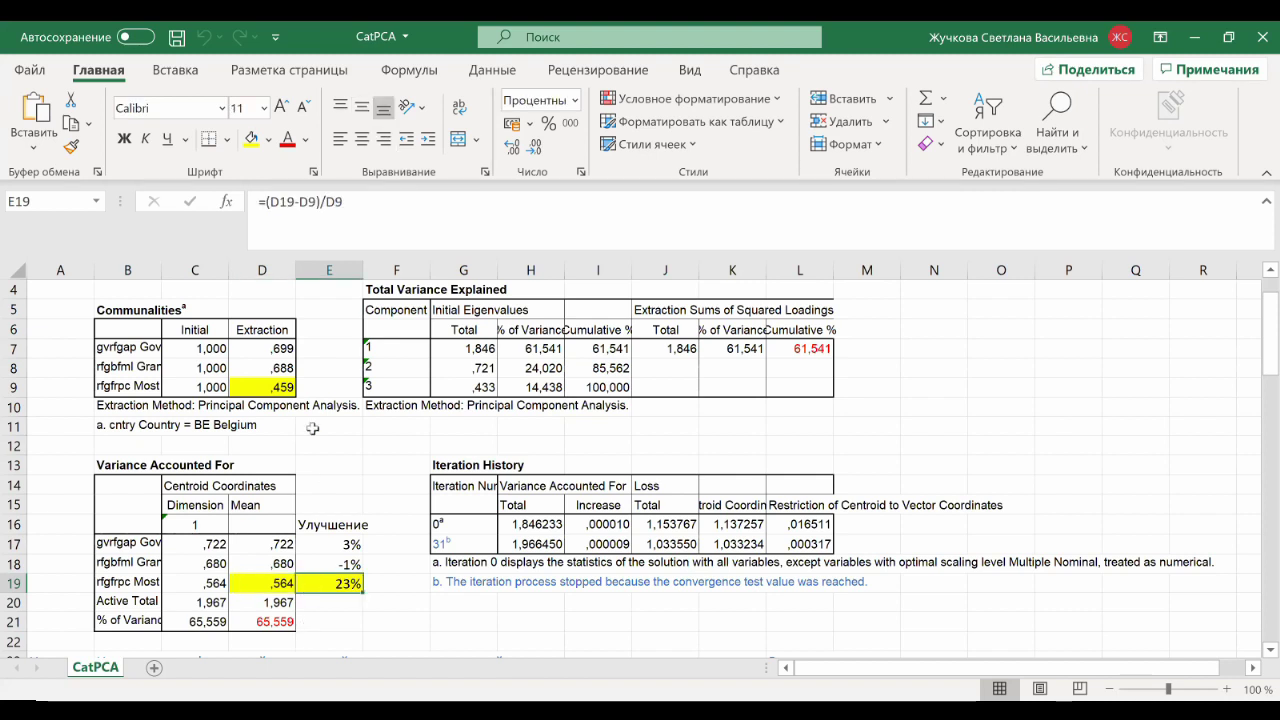
drag(284, 388, 309, 387)
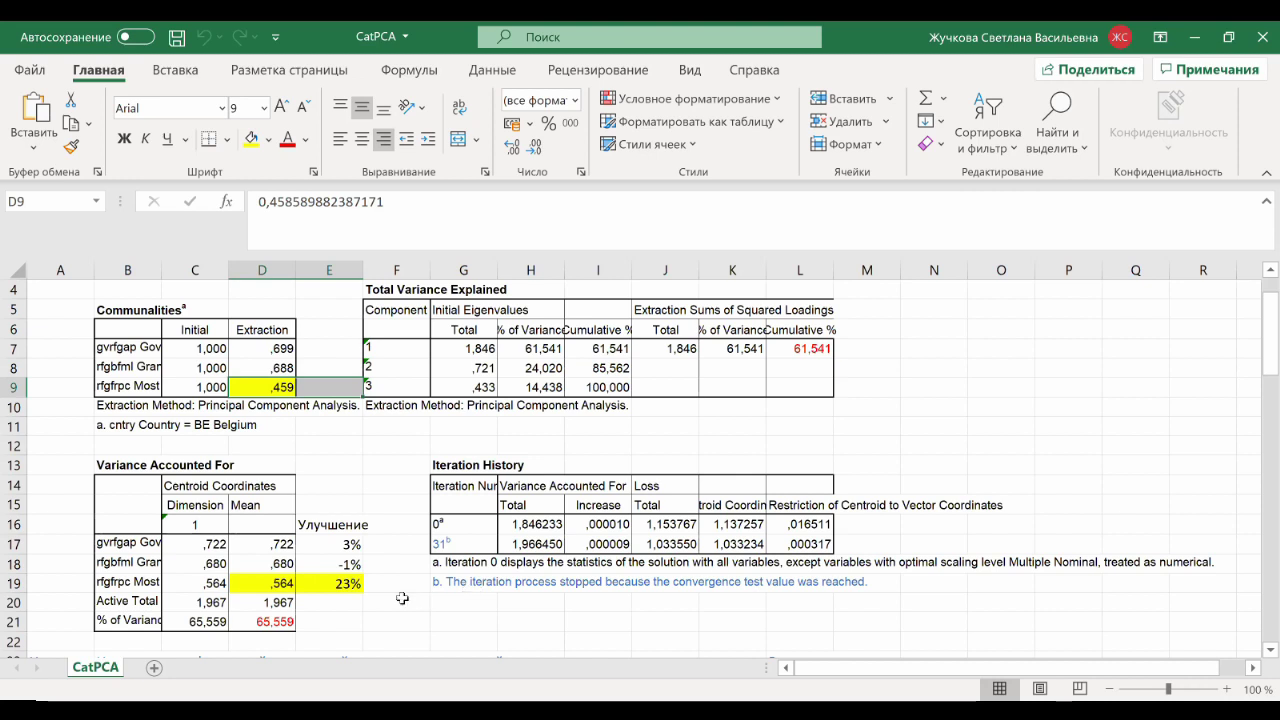
- Compare the total percentage of variance in D21 with the cumulative percentage in L7 of Total Variance Explained
click(284, 623)
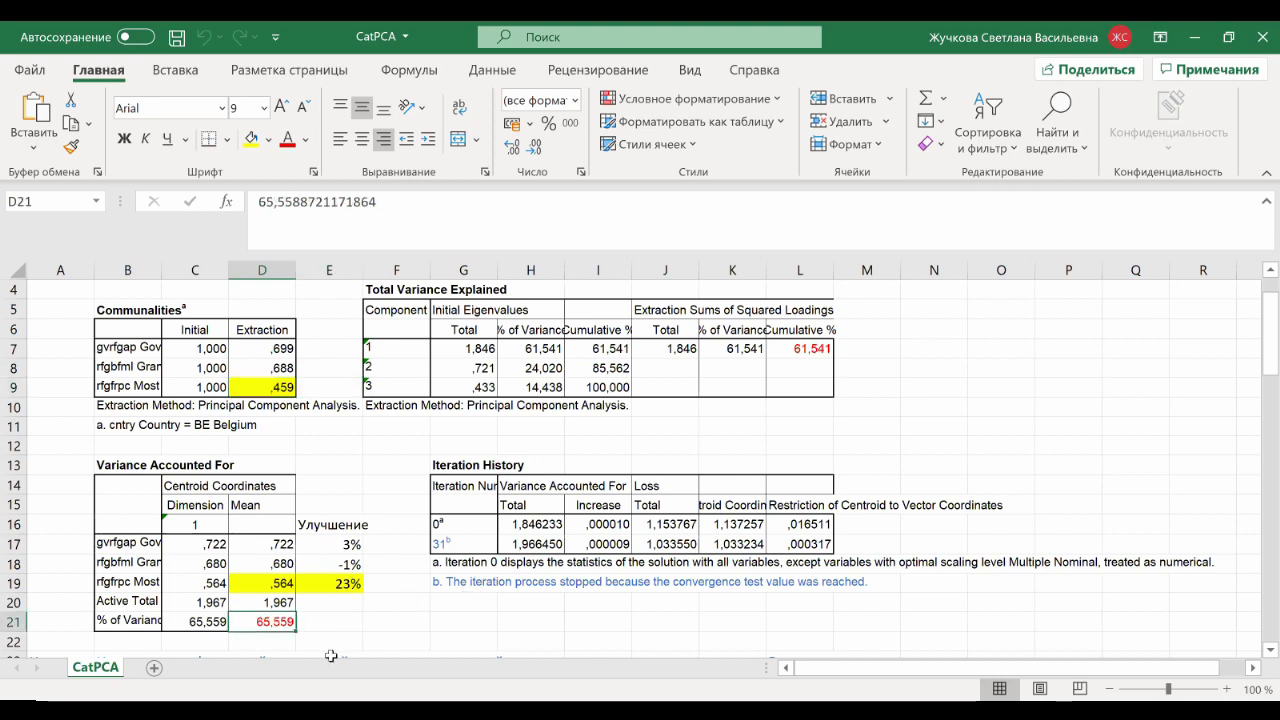
click(802, 350)
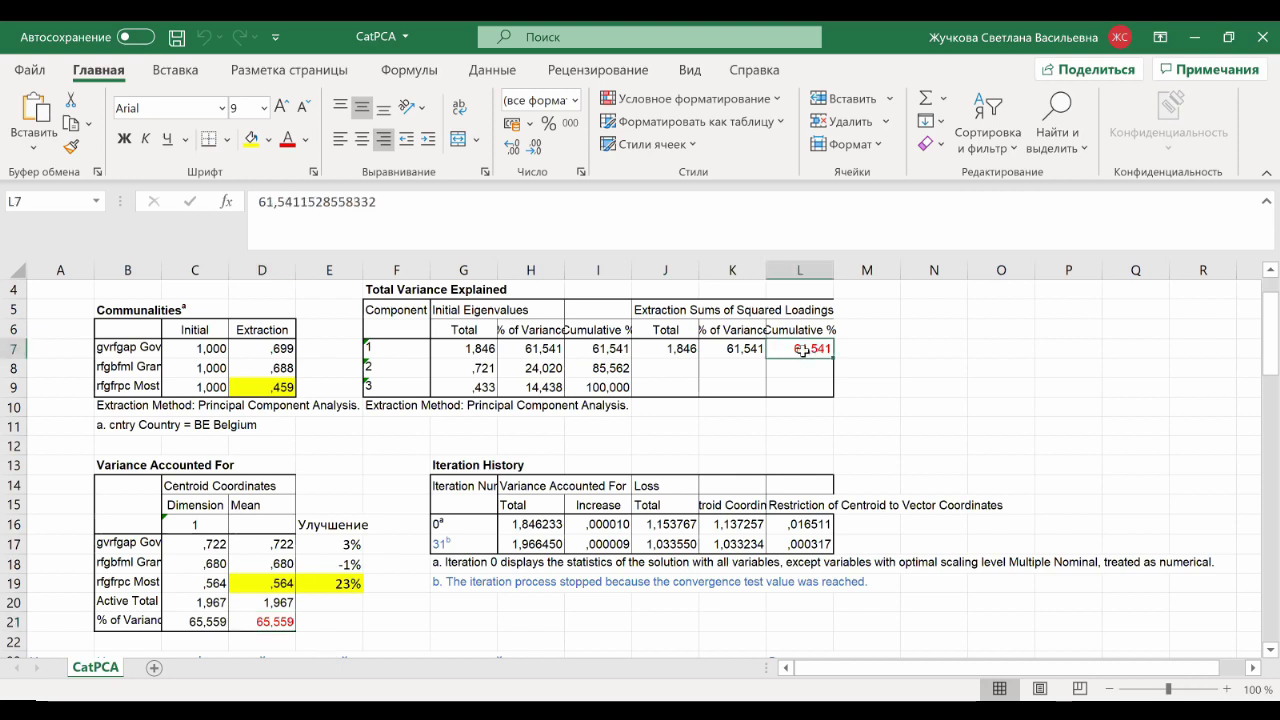
click(269, 622)
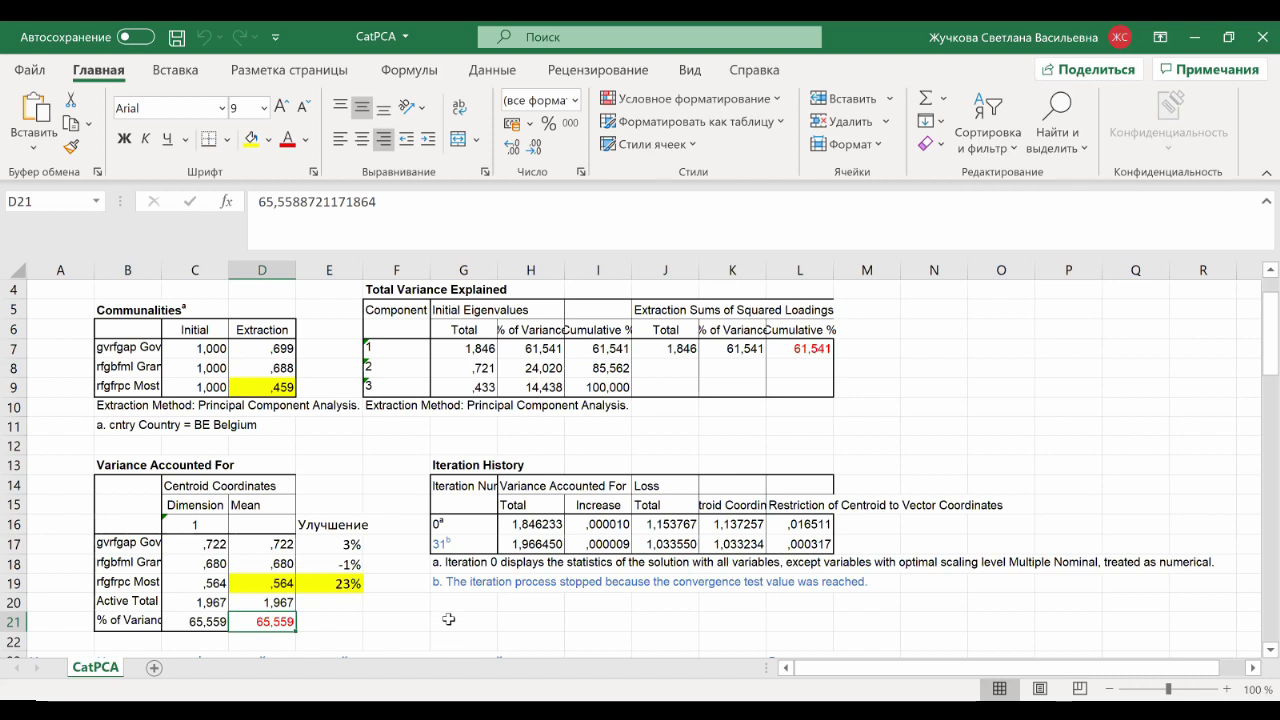
- Examine the Iteration History table, including the iteration 0 and 31 rows and the footnote on why the process stopped
scroll(449, 619, down, 1)
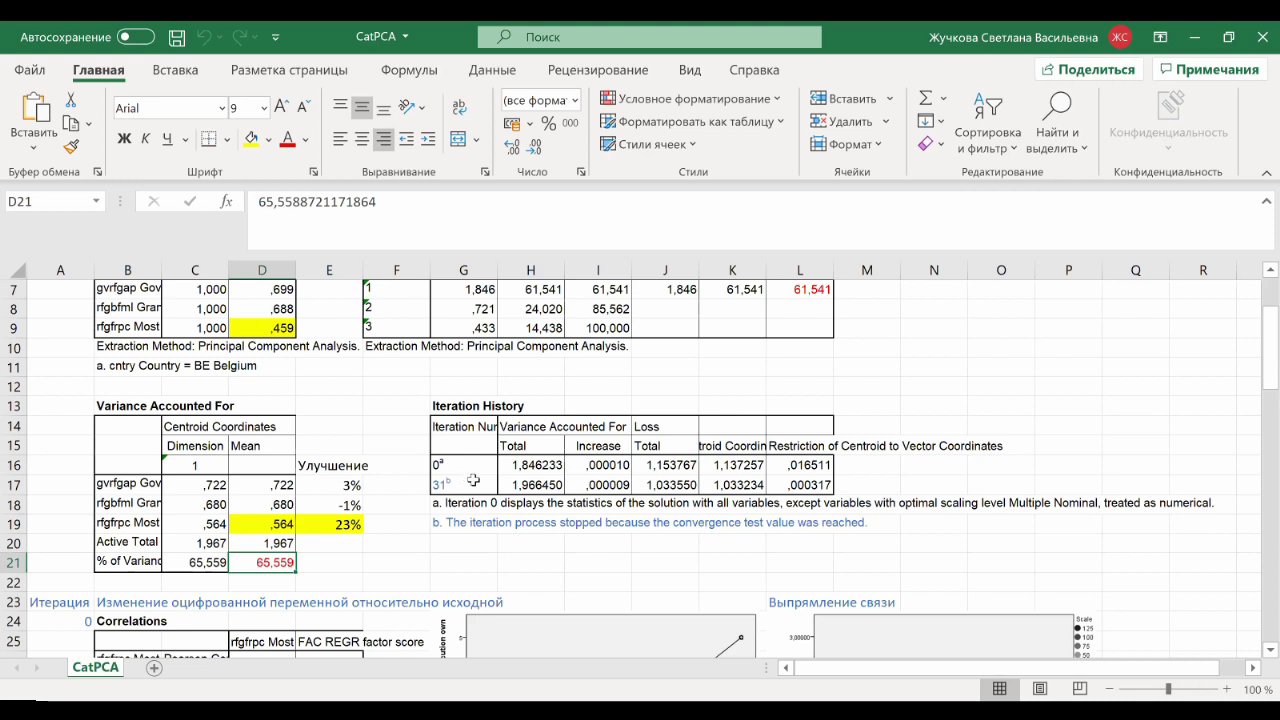
scroll(473, 481, down, 1)
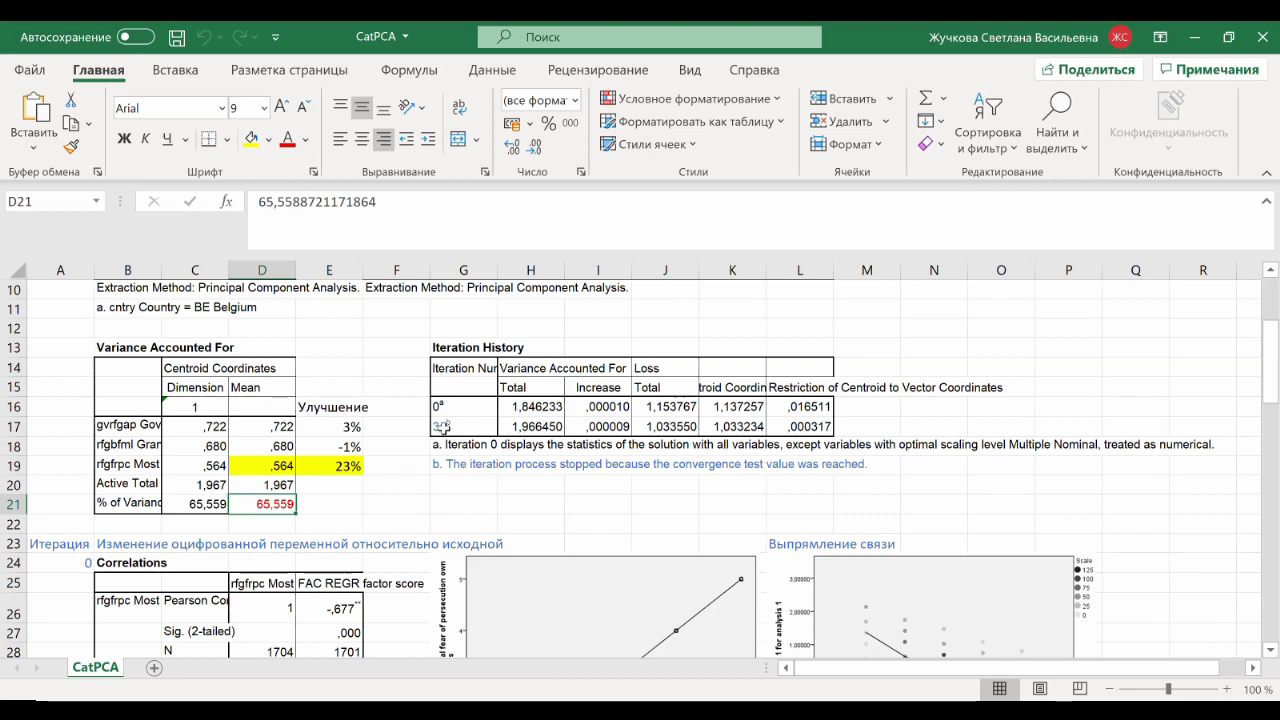
click(440, 428)
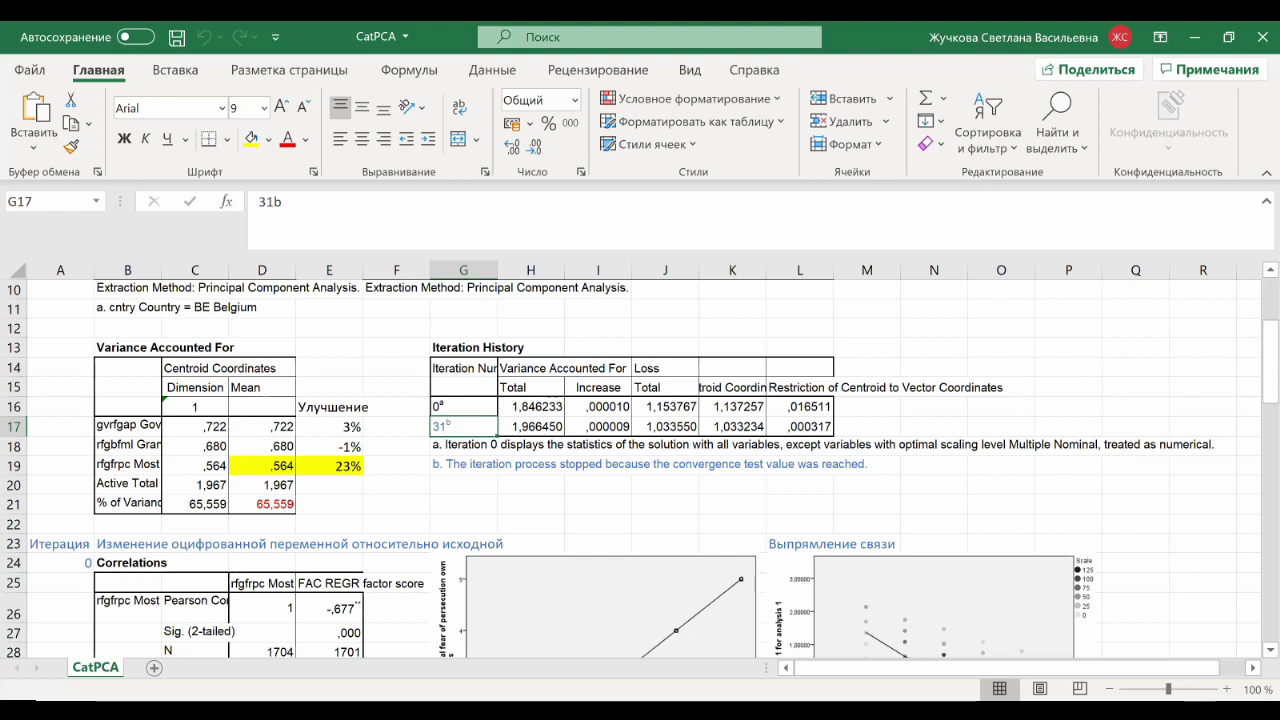
click(452, 466)
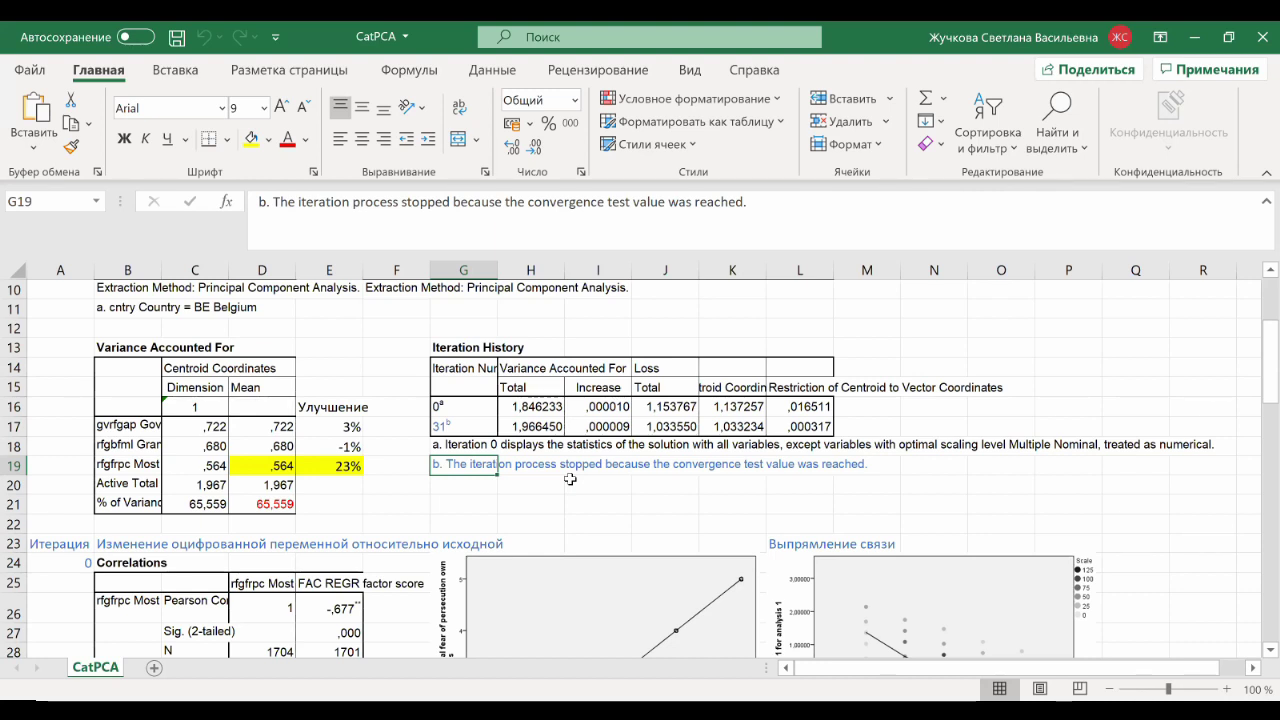
click(462, 427)
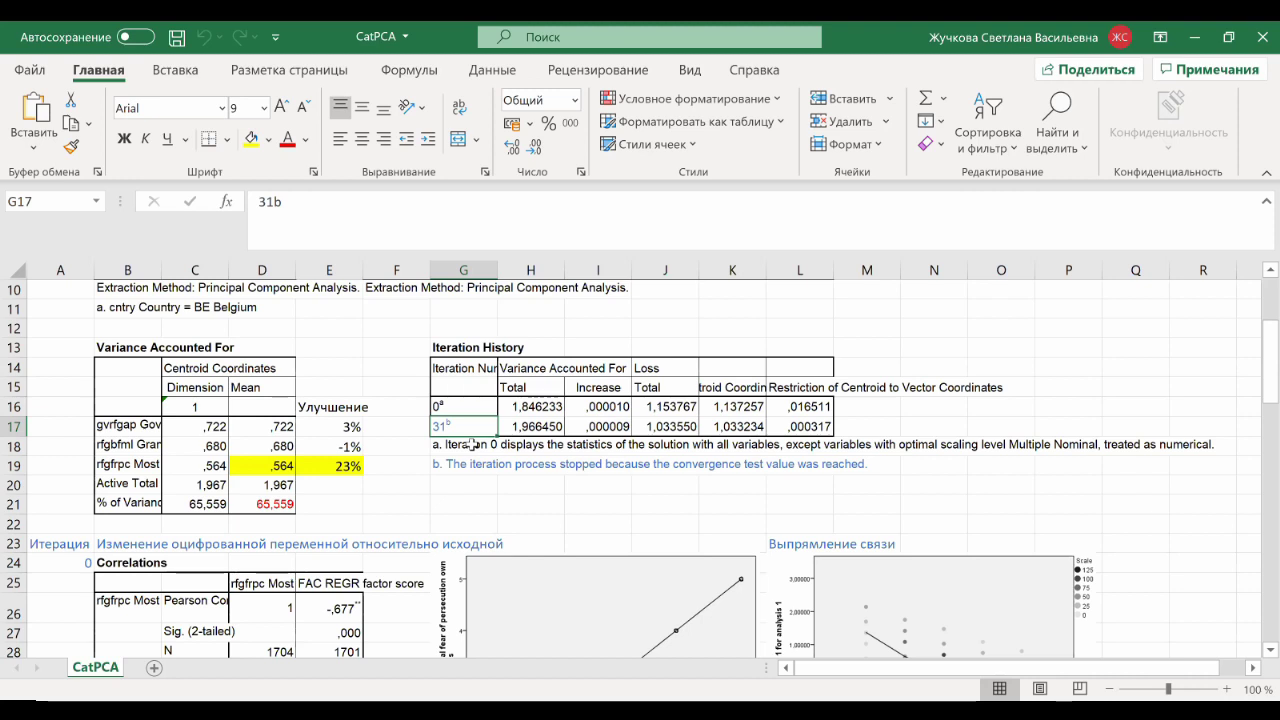
click(461, 462)
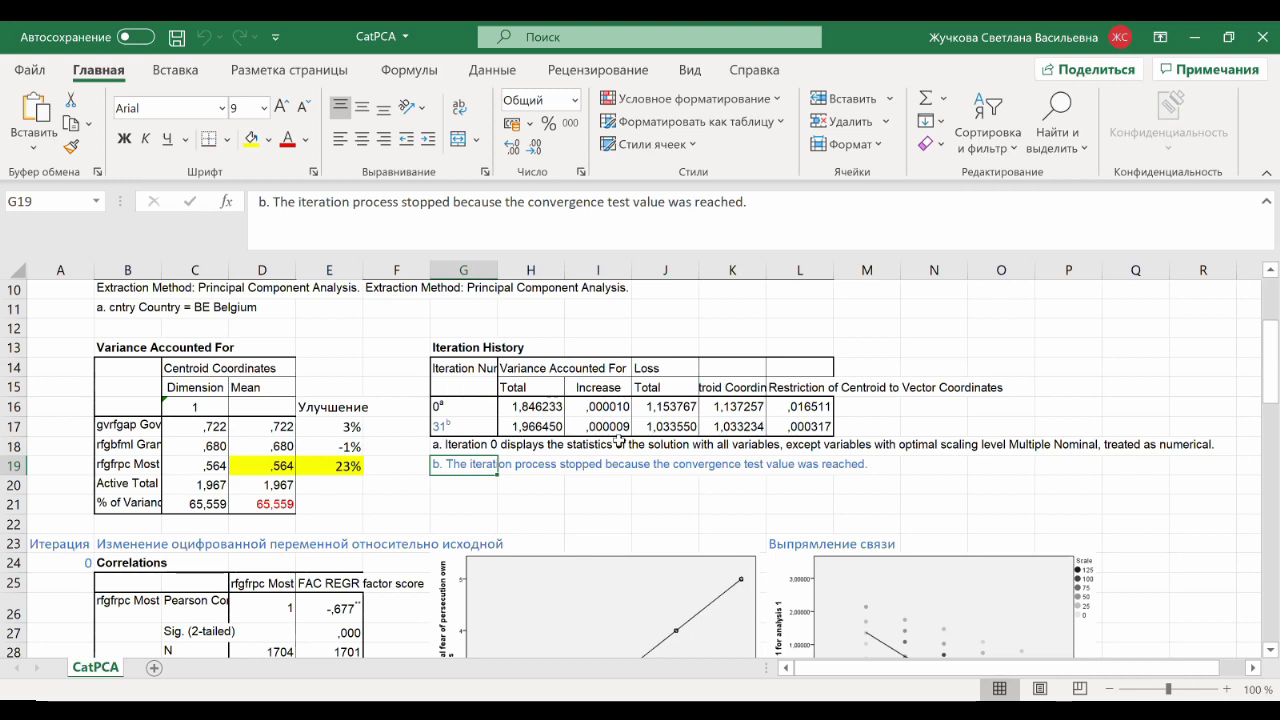
drag(452, 408, 440, 426)
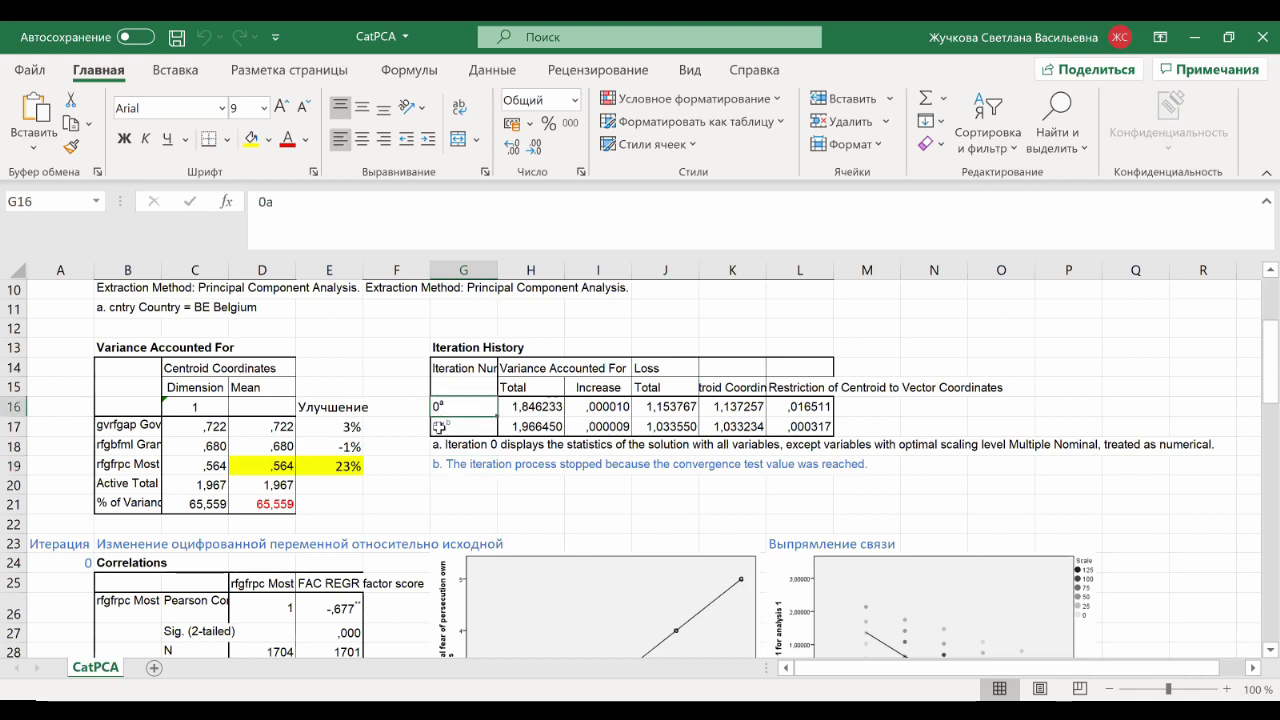
click(440, 426)
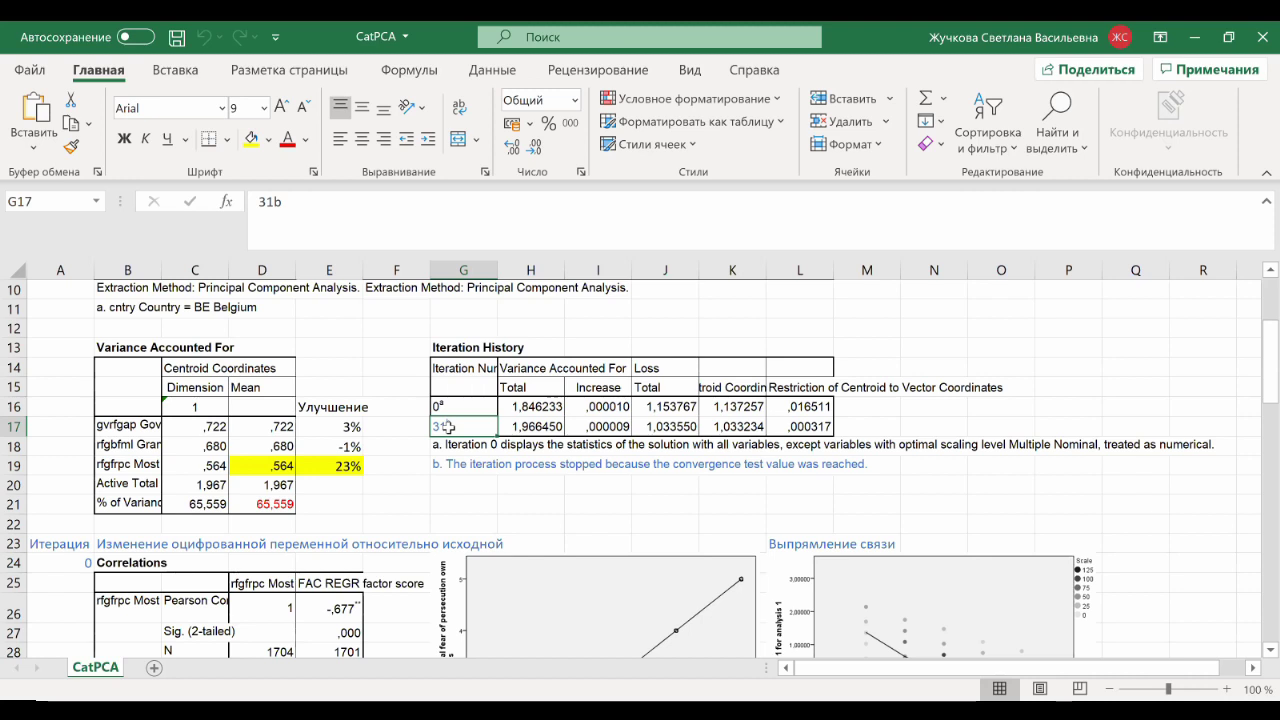
- Locate the iteration section below the Variance Accounted For table and select its iteration 0 label in A24
scroll(447, 427, down, 2)
scroll(435, 395, up, 1)
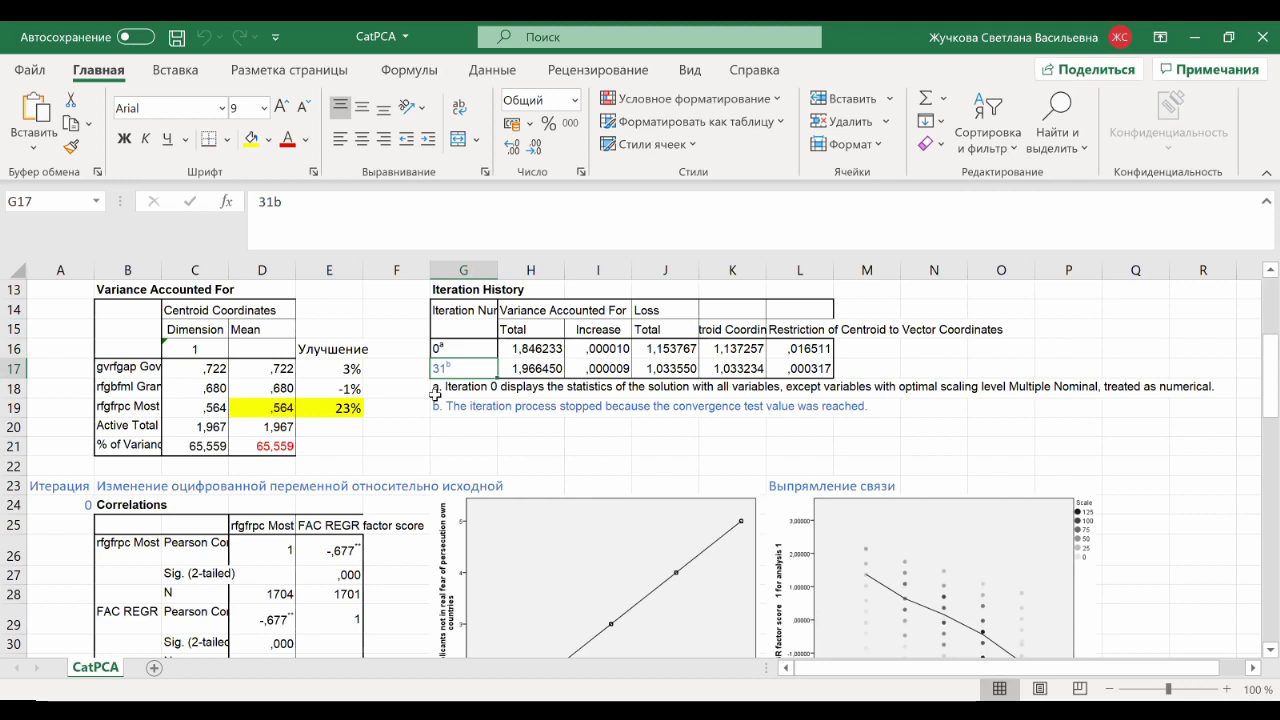
click(60, 485)
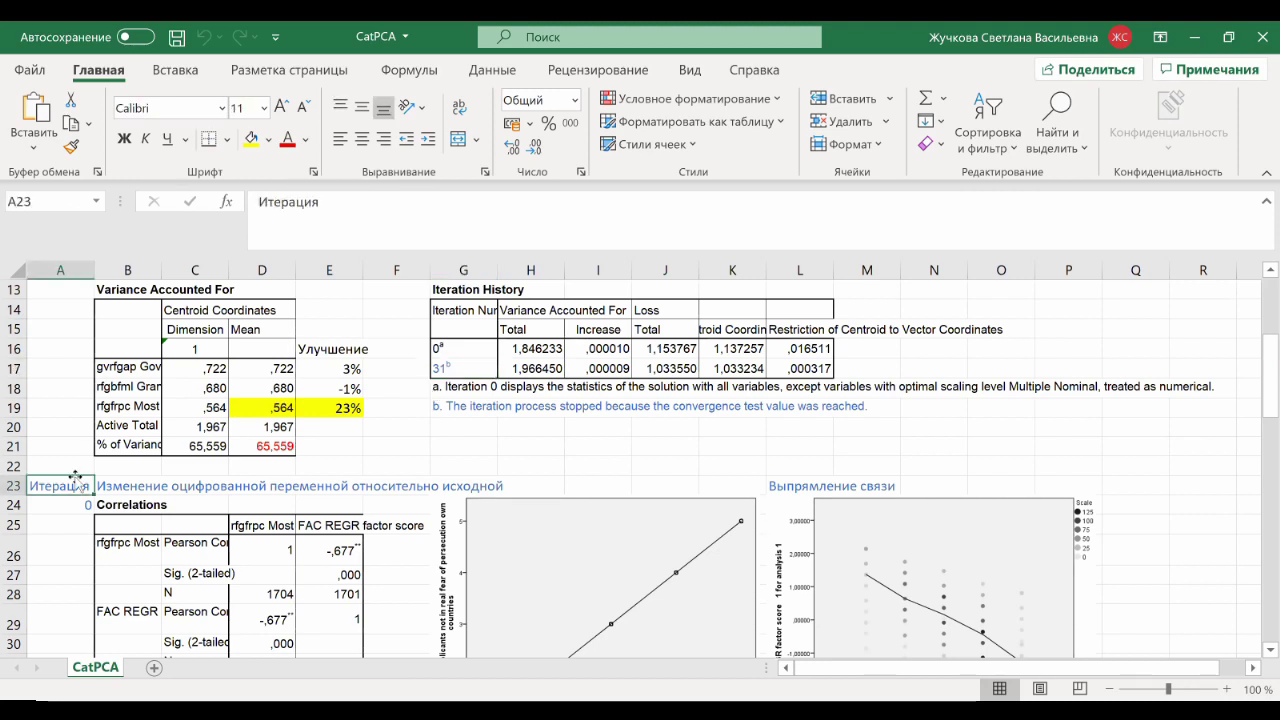
scroll(592, 348, down, 2)
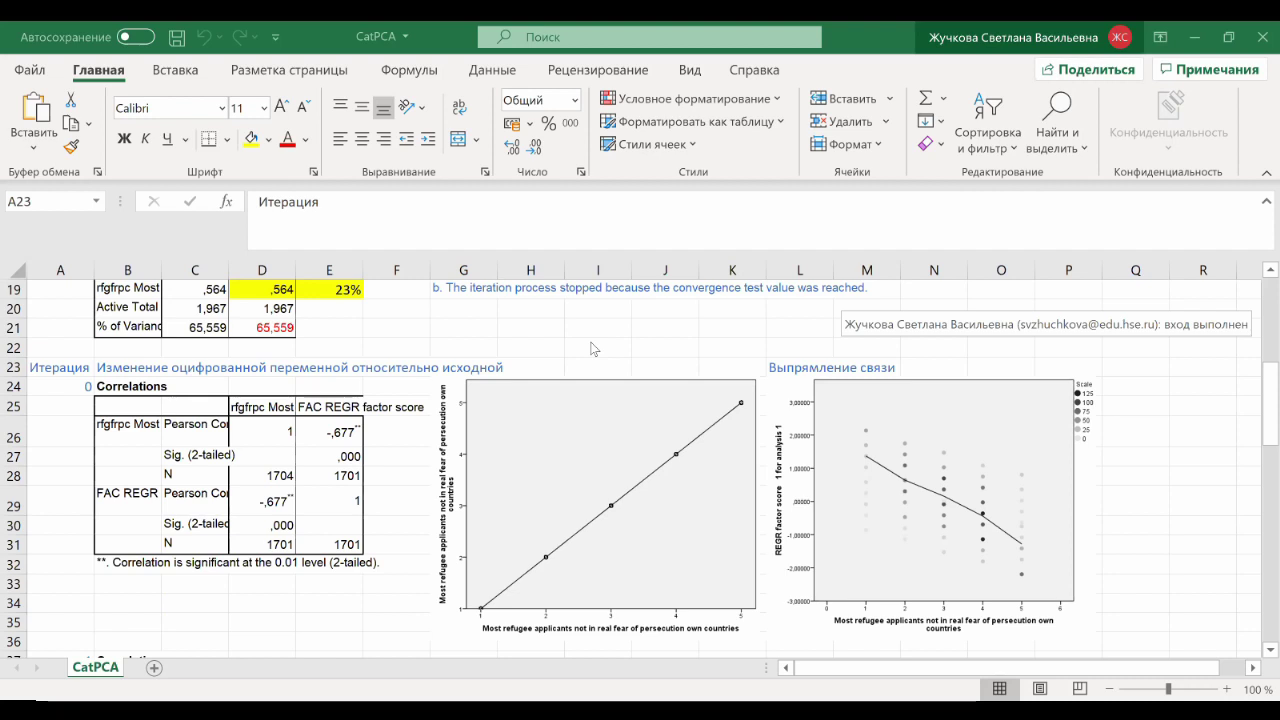
click(52, 385)
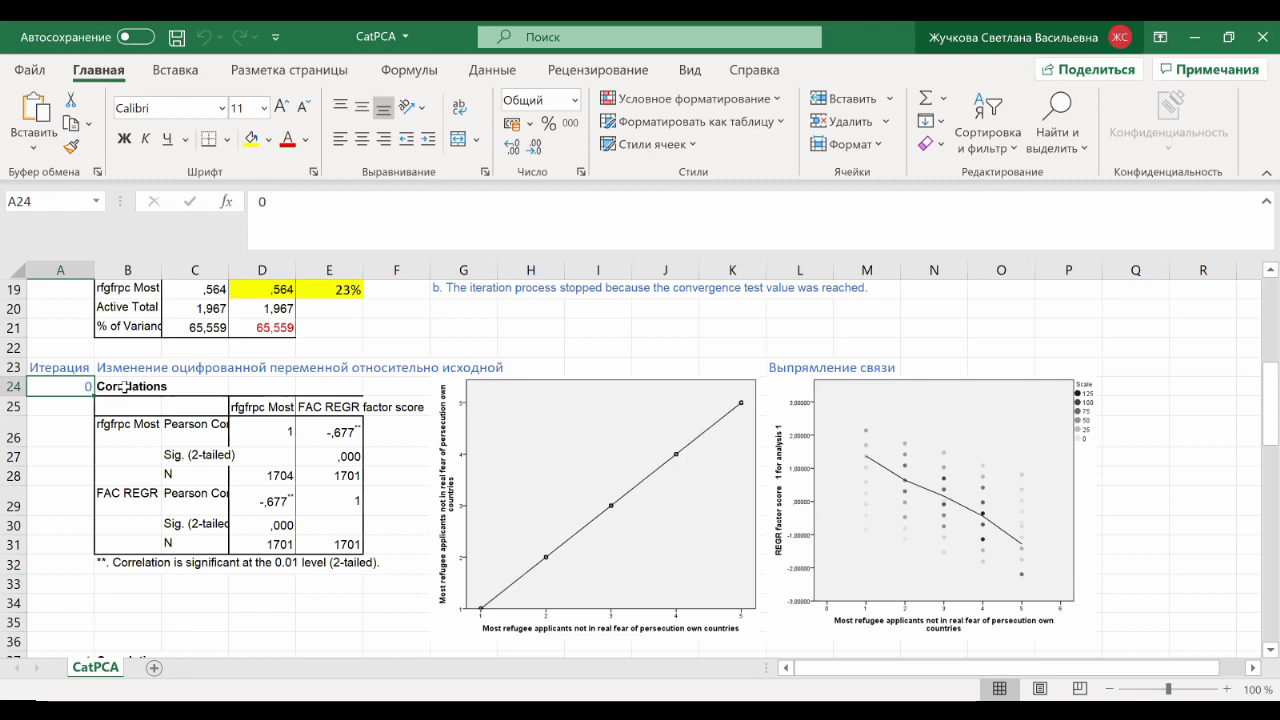
- Review the full labels of the gvrfgap, rfgbfml and rfgfrpc variables in the Communalities table
scroll(123, 387, up, 5)
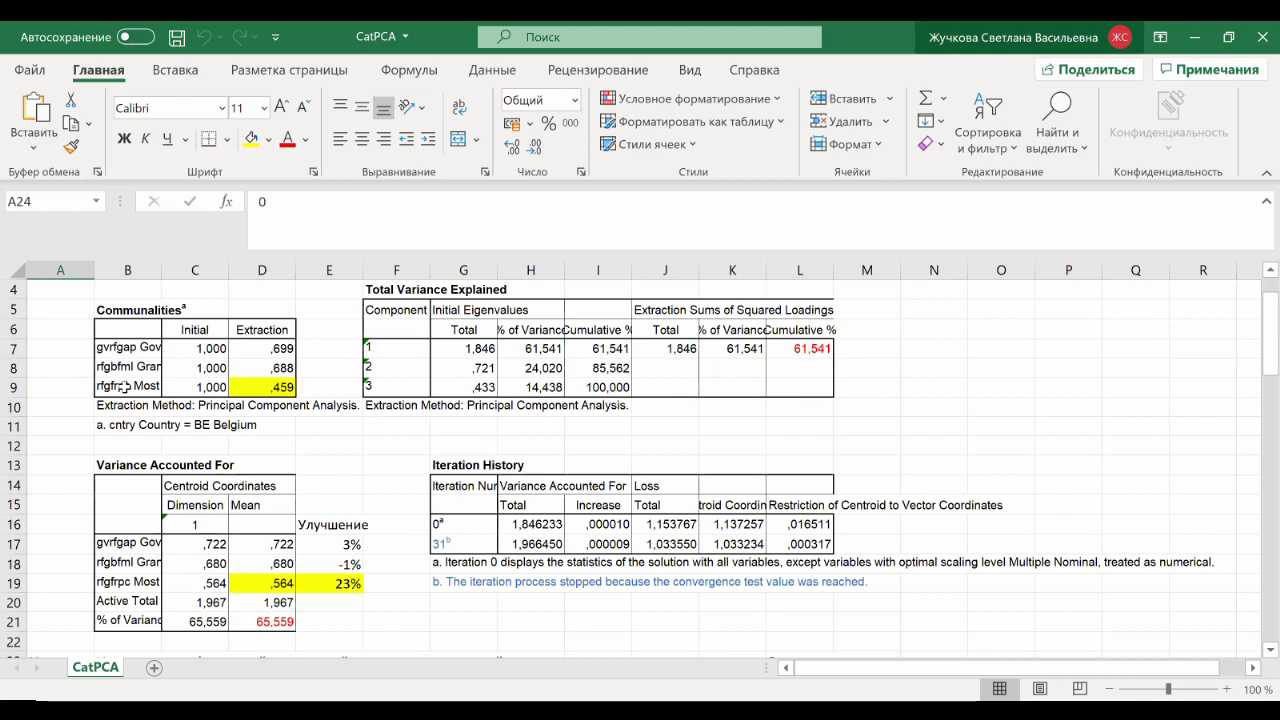
click(135, 348)
click(148, 369)
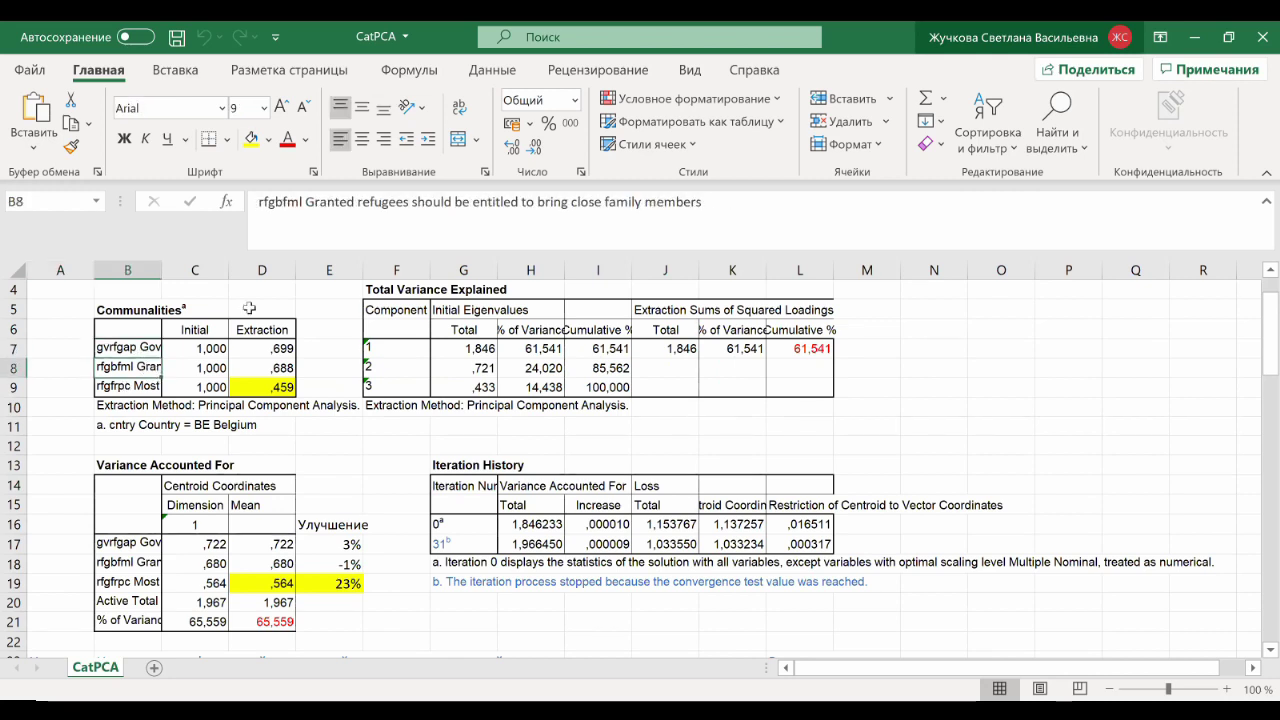
click(150, 386)
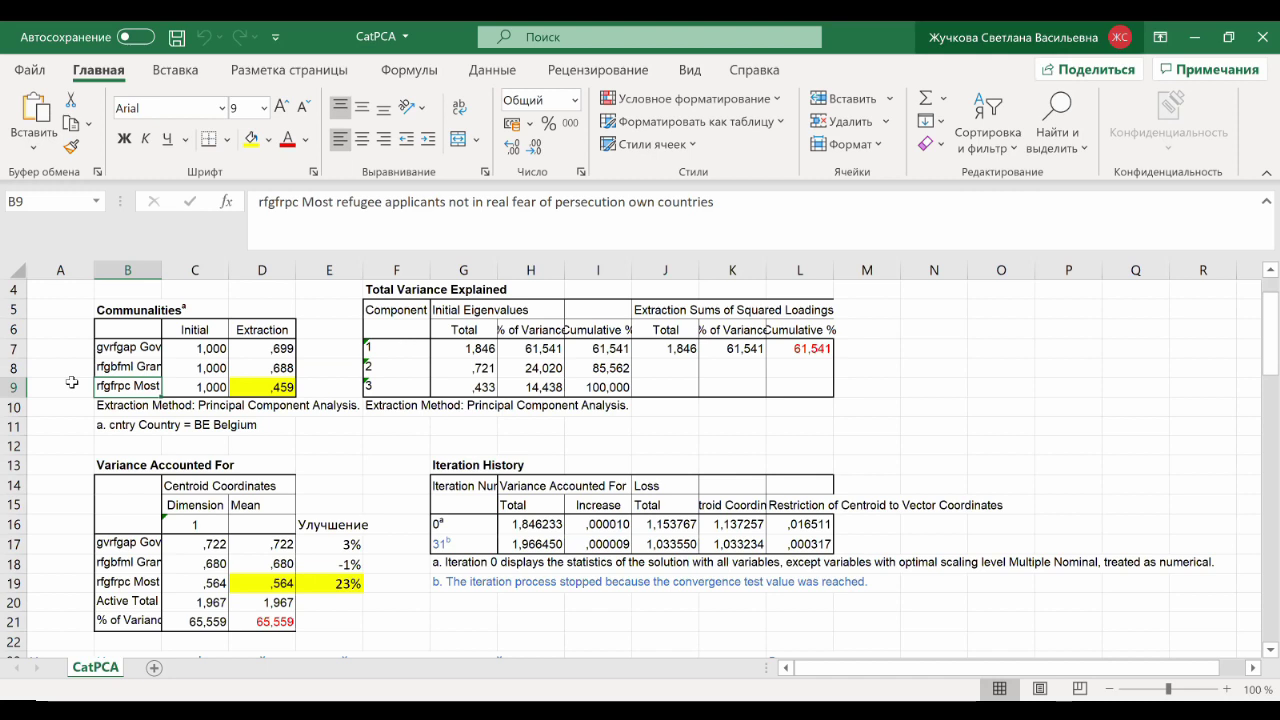
- Examine the iteration 0 Pearson correlation in E26 and read the full wording of the rfgfrpc statement in B26
scroll(72, 384, down, 3)
scroll(72, 381, down, 1)
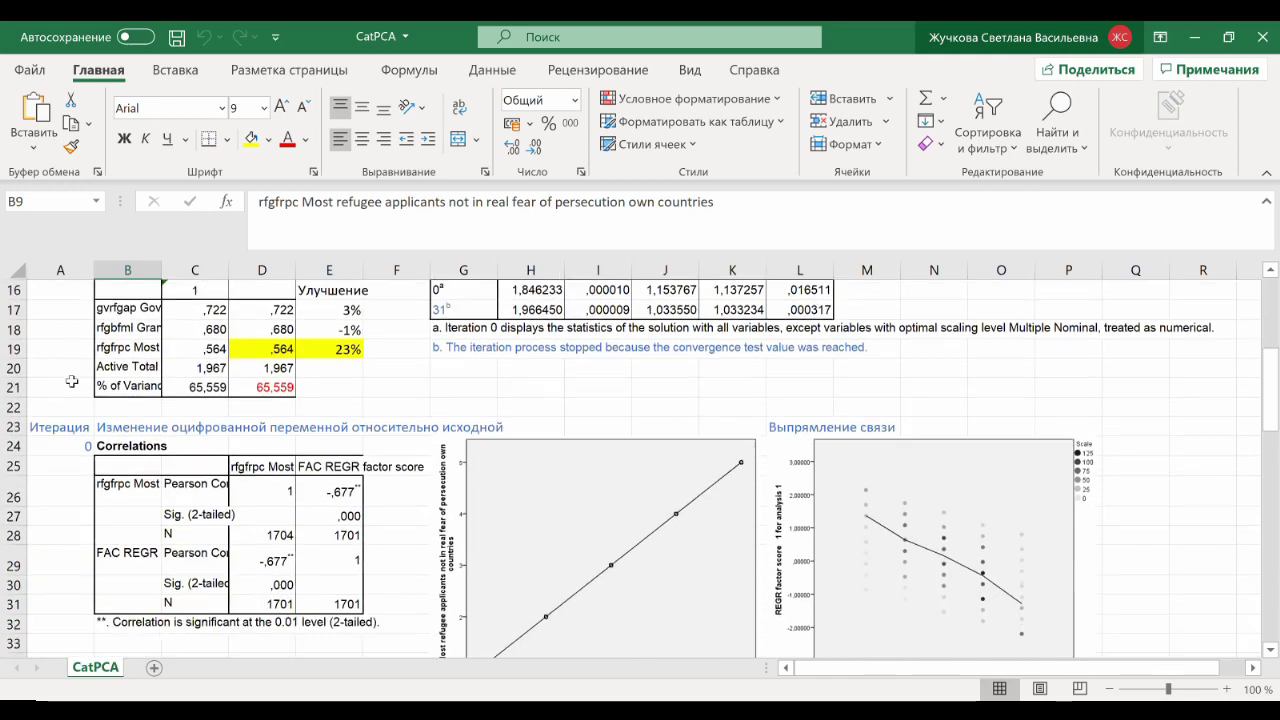
scroll(72, 381, down, 1)
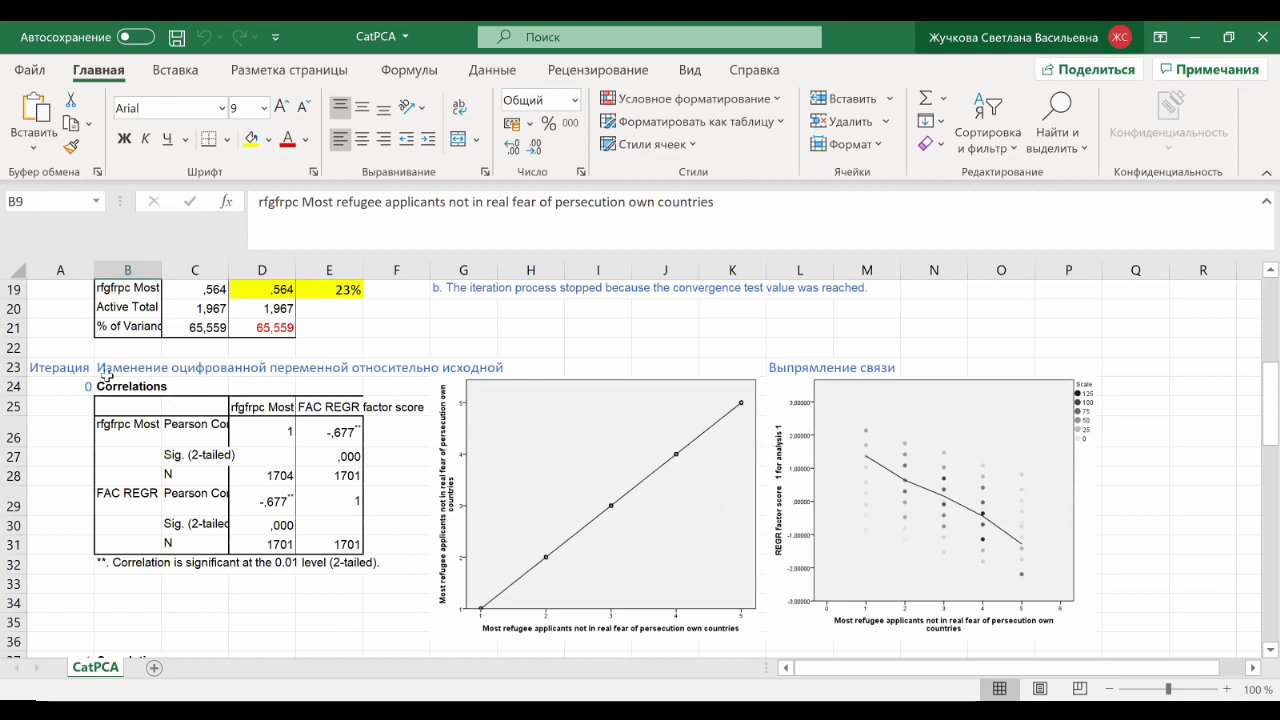
click(323, 430)
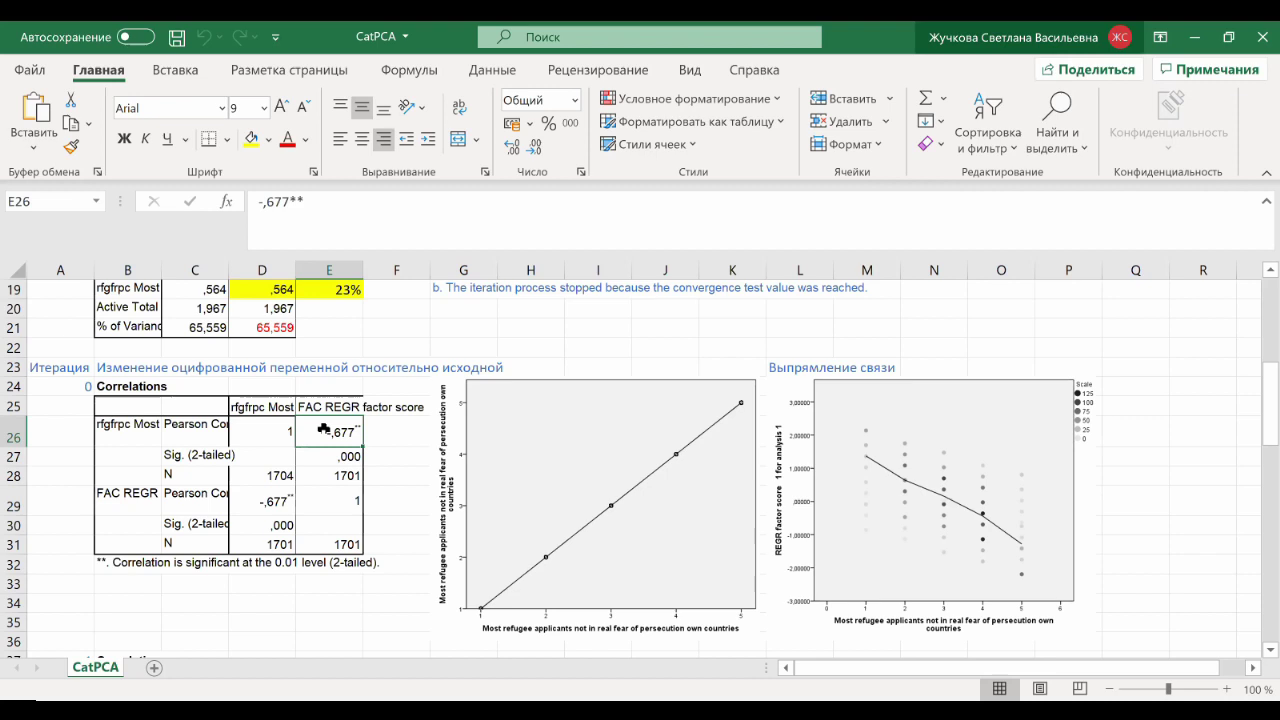
click(127, 430)
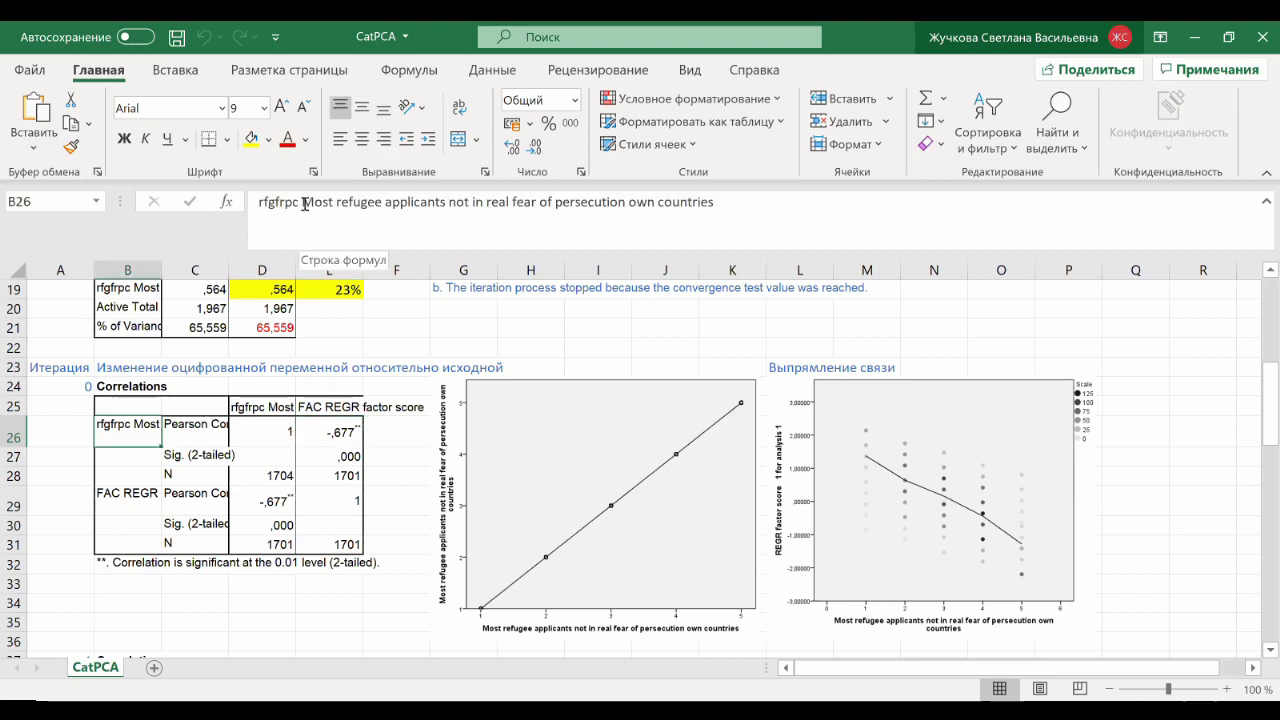
drag(304, 203, 733, 198)
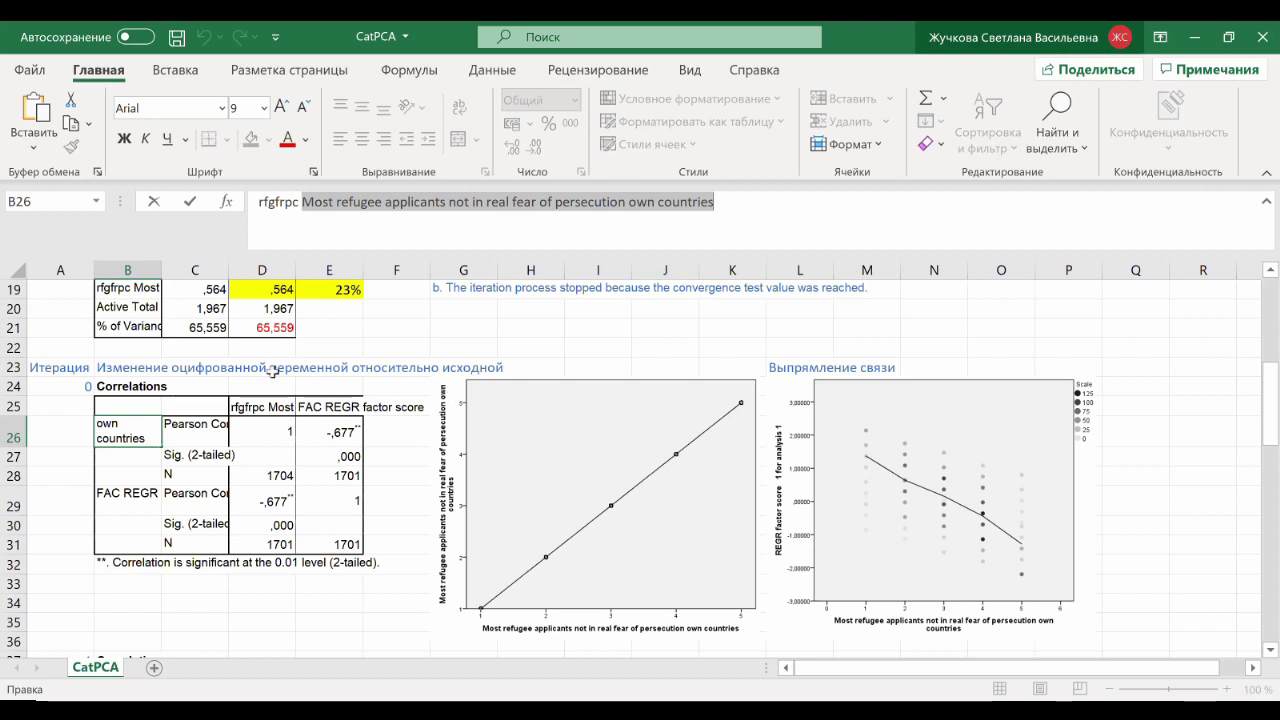
click(350, 432)
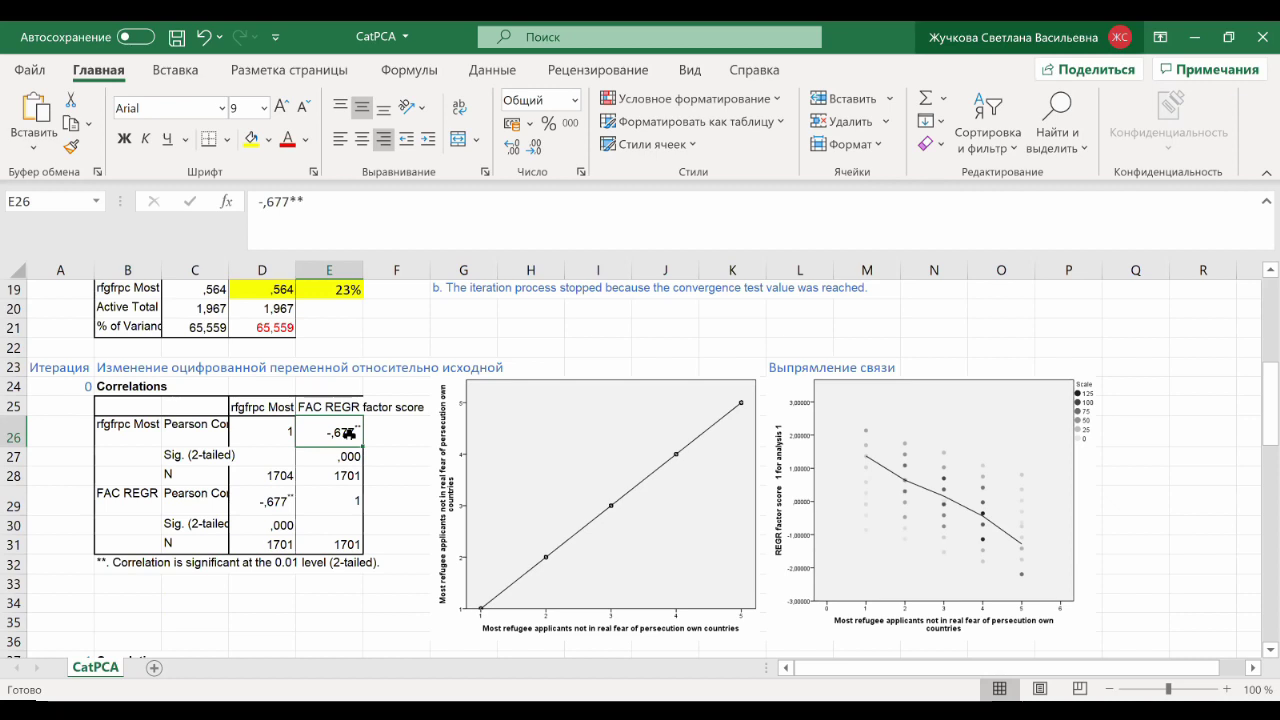
- Relate the cumulative extracted variance in L7 to the iteration 0 correlation between rfgfrpc and the FAC REGR factor score
scroll(342, 415, up, 6)
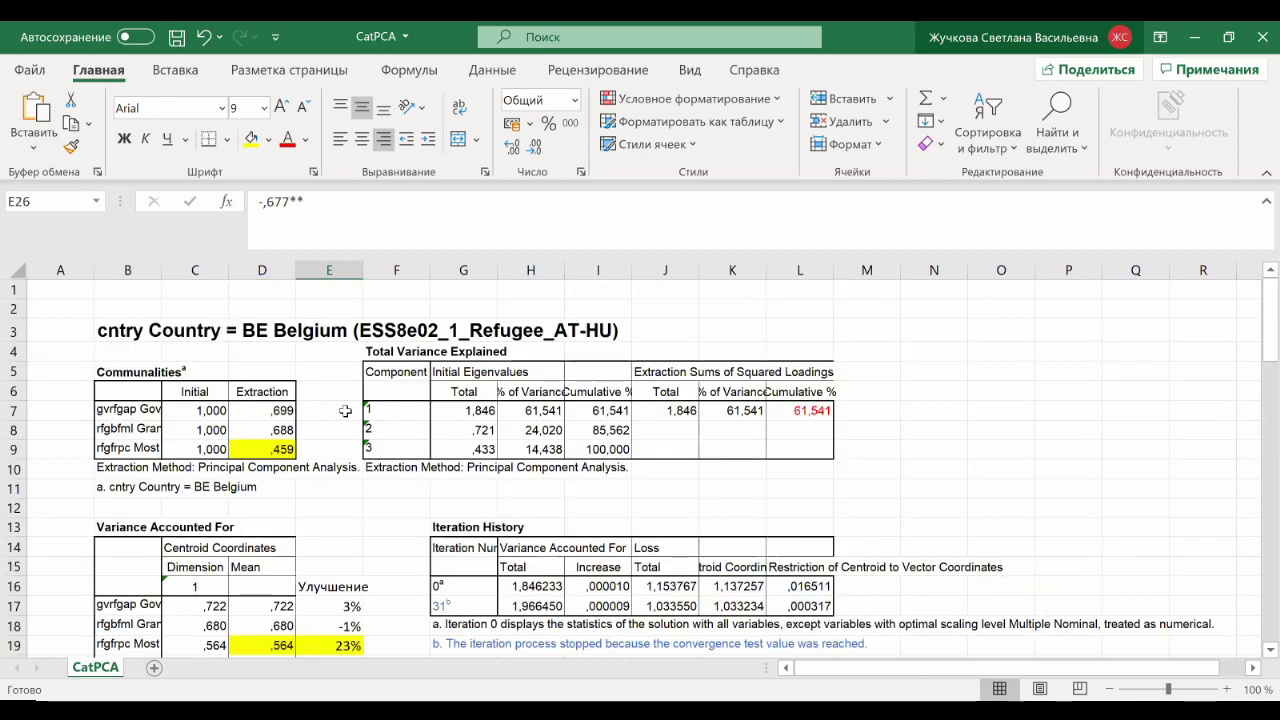
click(788, 410)
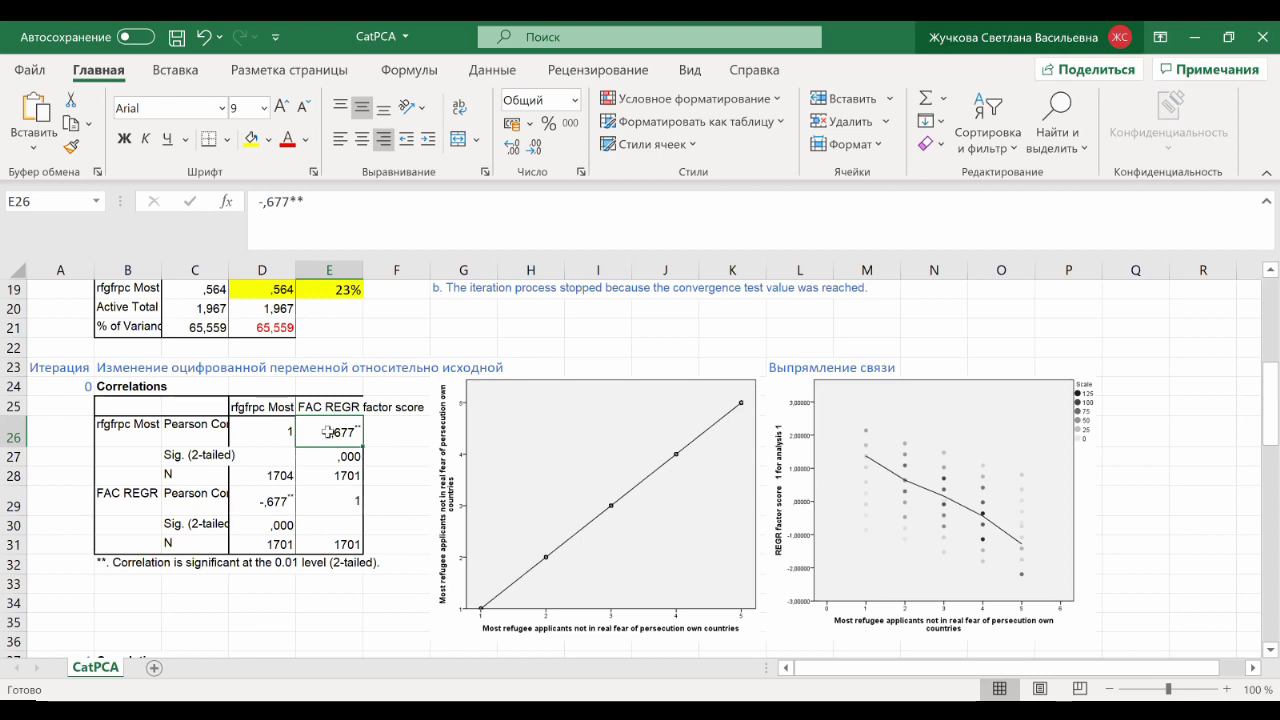
click(131, 430)
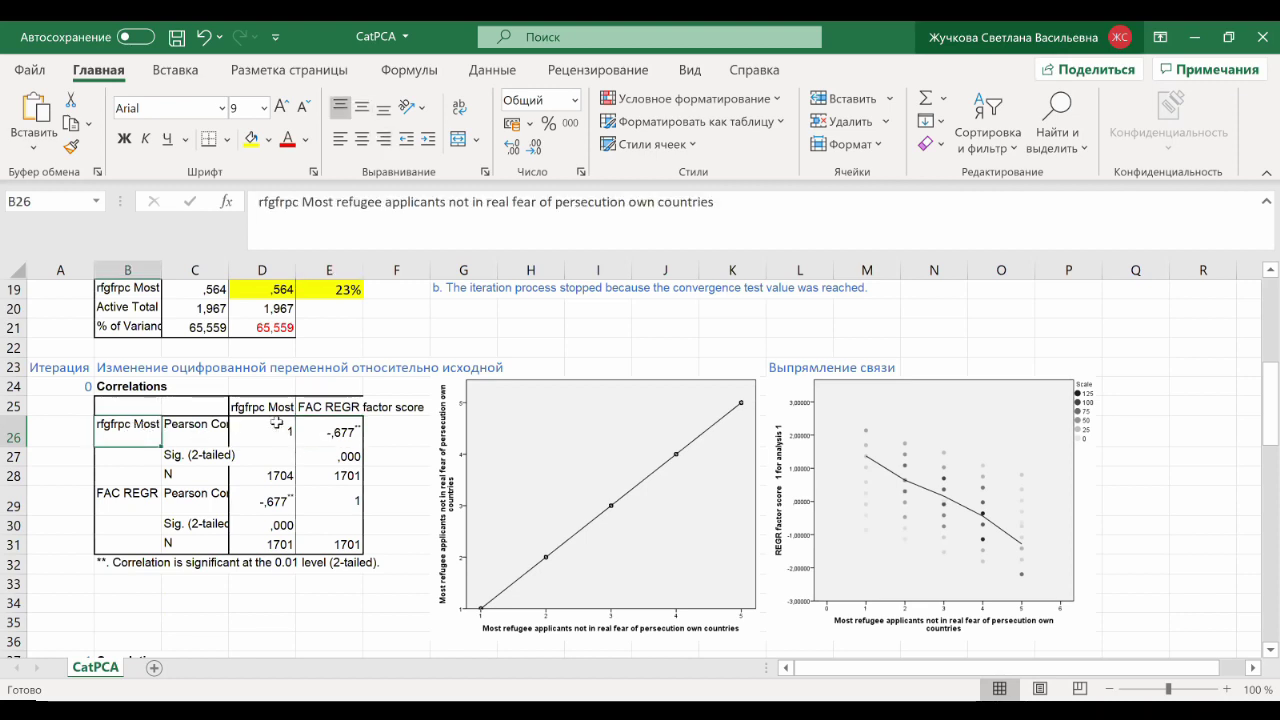
click(341, 406)
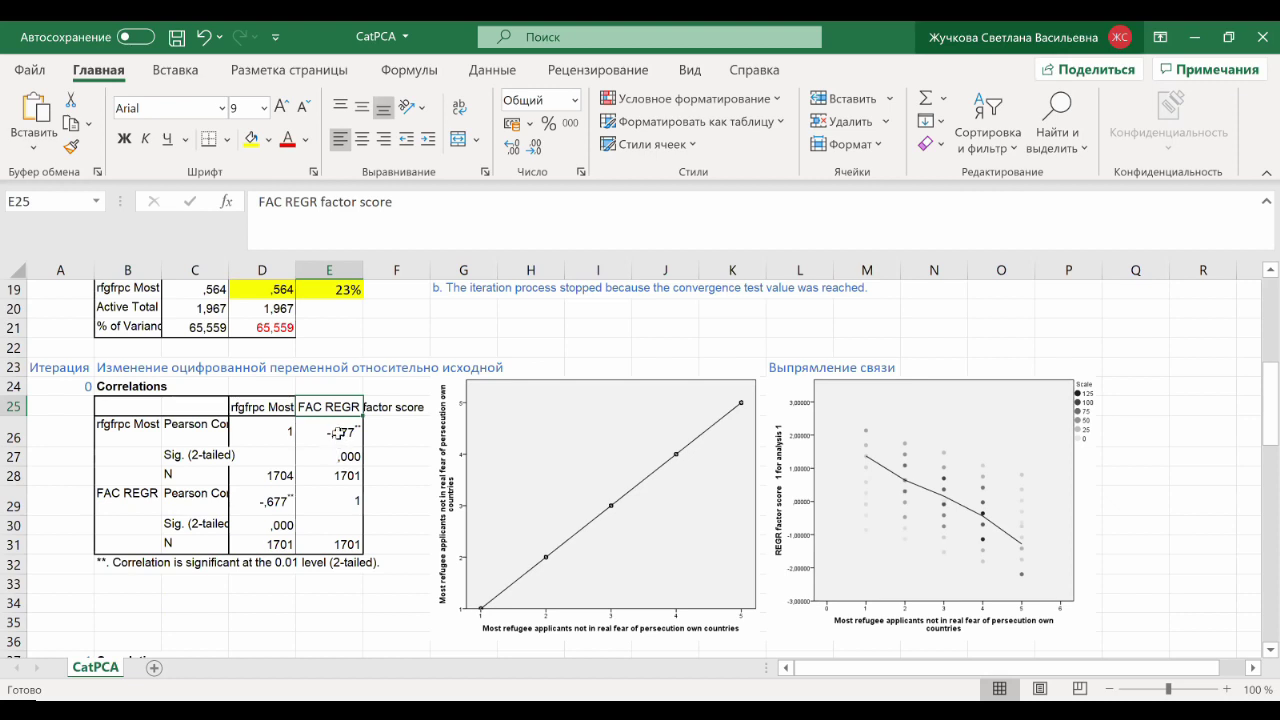
click(339, 434)
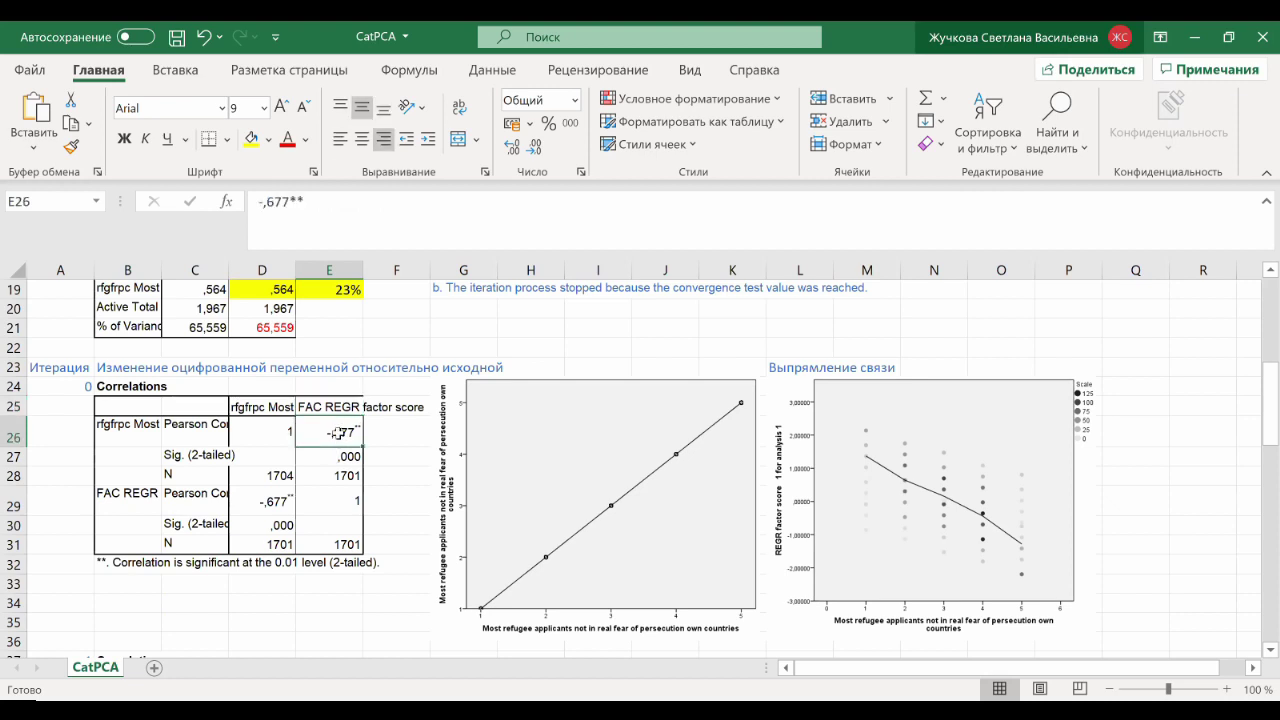
click(338, 407)
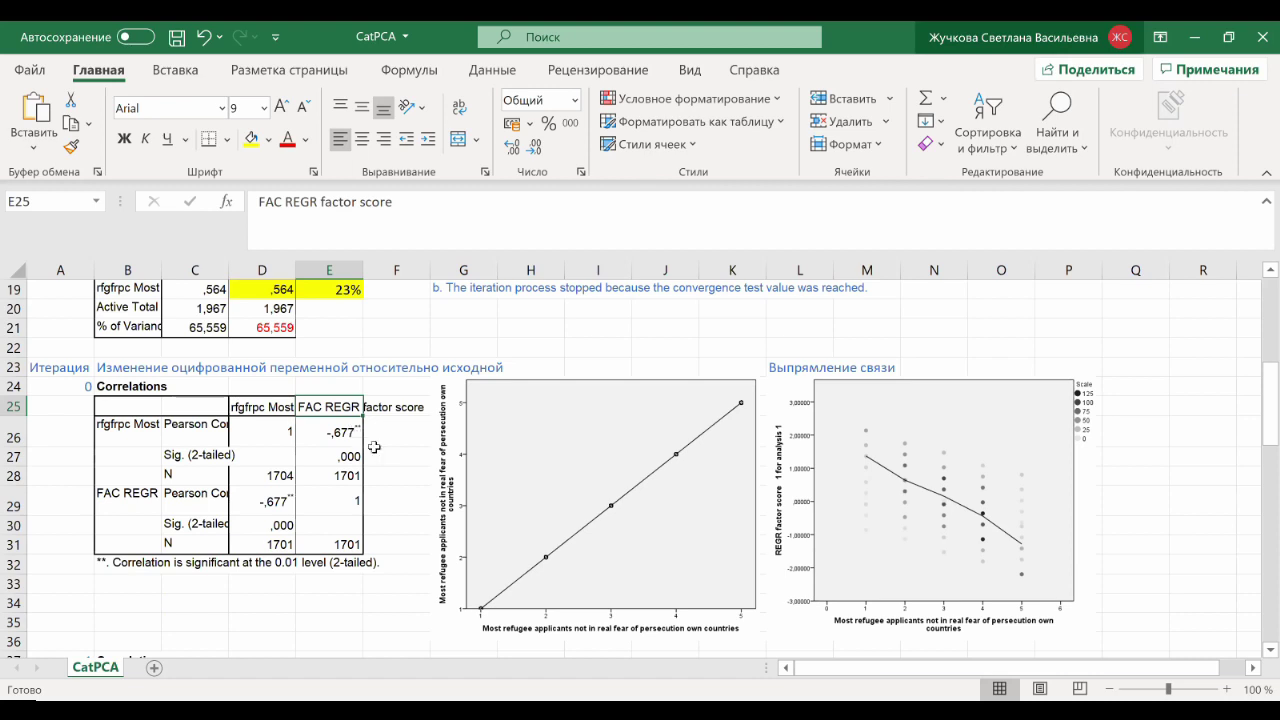
key(Down)
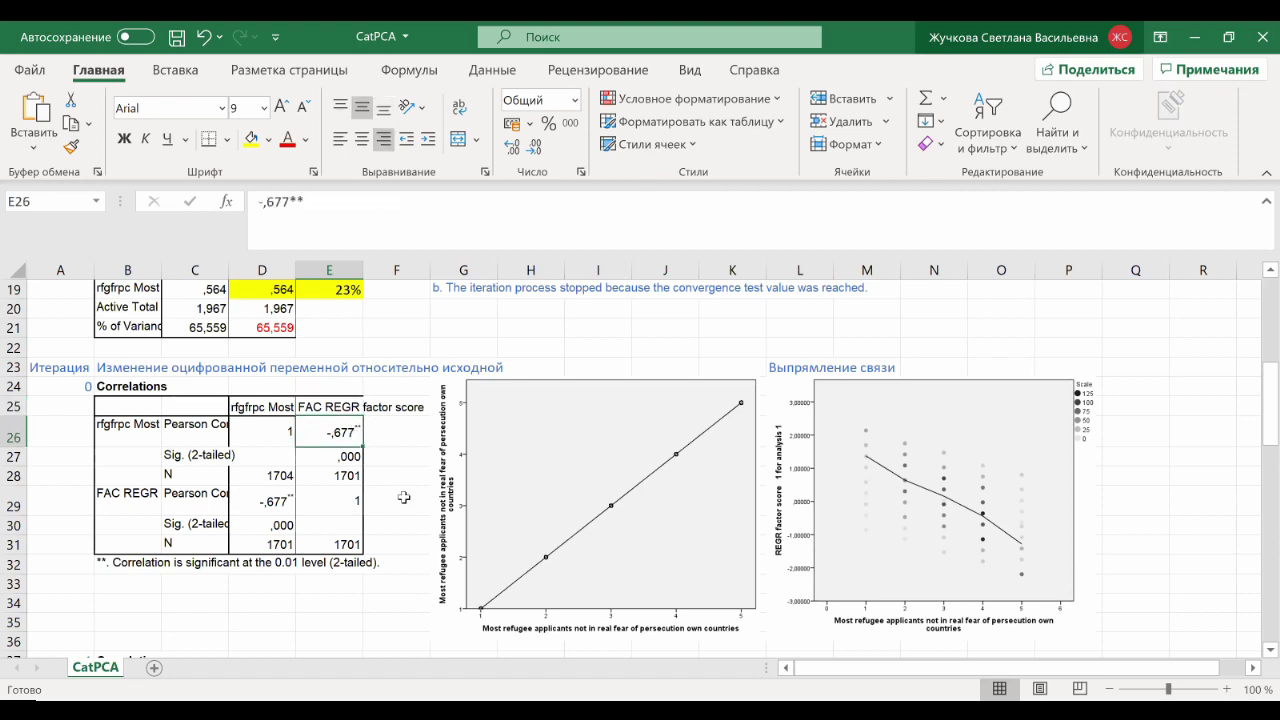
- Compare the iteration 31 correlation in E66 with the iteration 0 correlation in E26
scroll(393, 490, down, 2)
scroll(393, 490, down, 5)
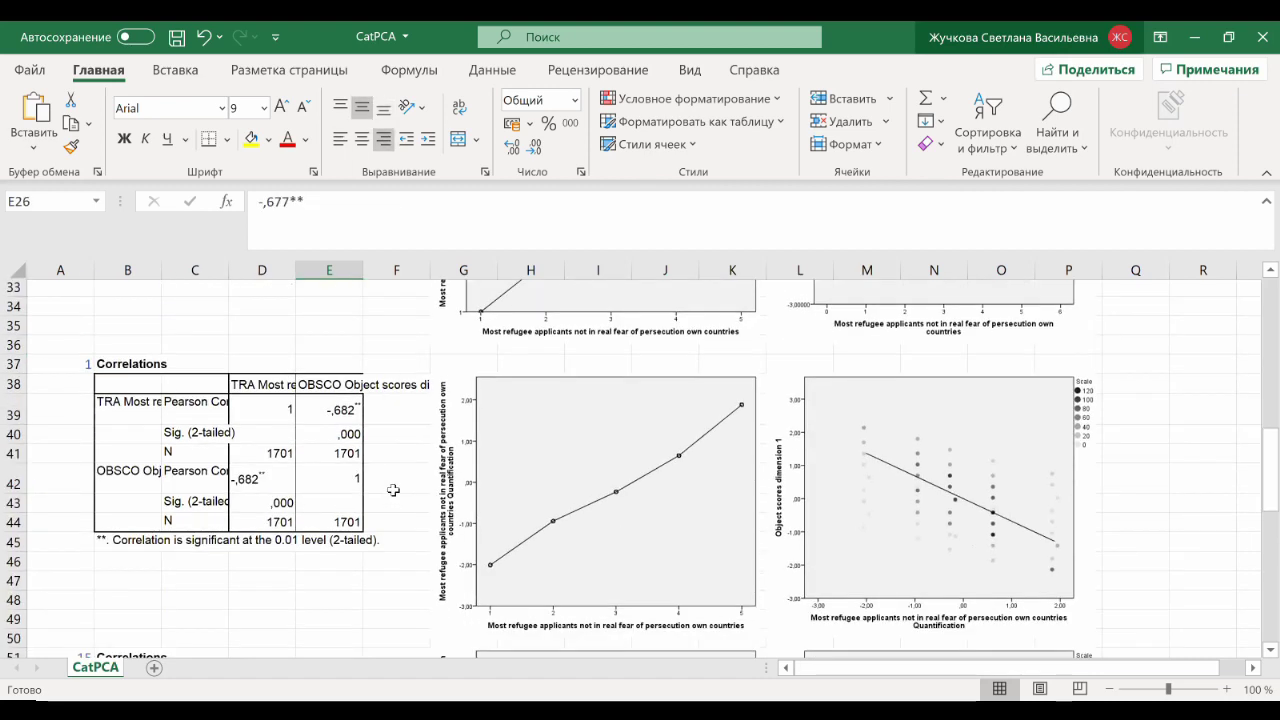
scroll(393, 490, down, 4)
scroll(393, 490, down, 3)
click(358, 462)
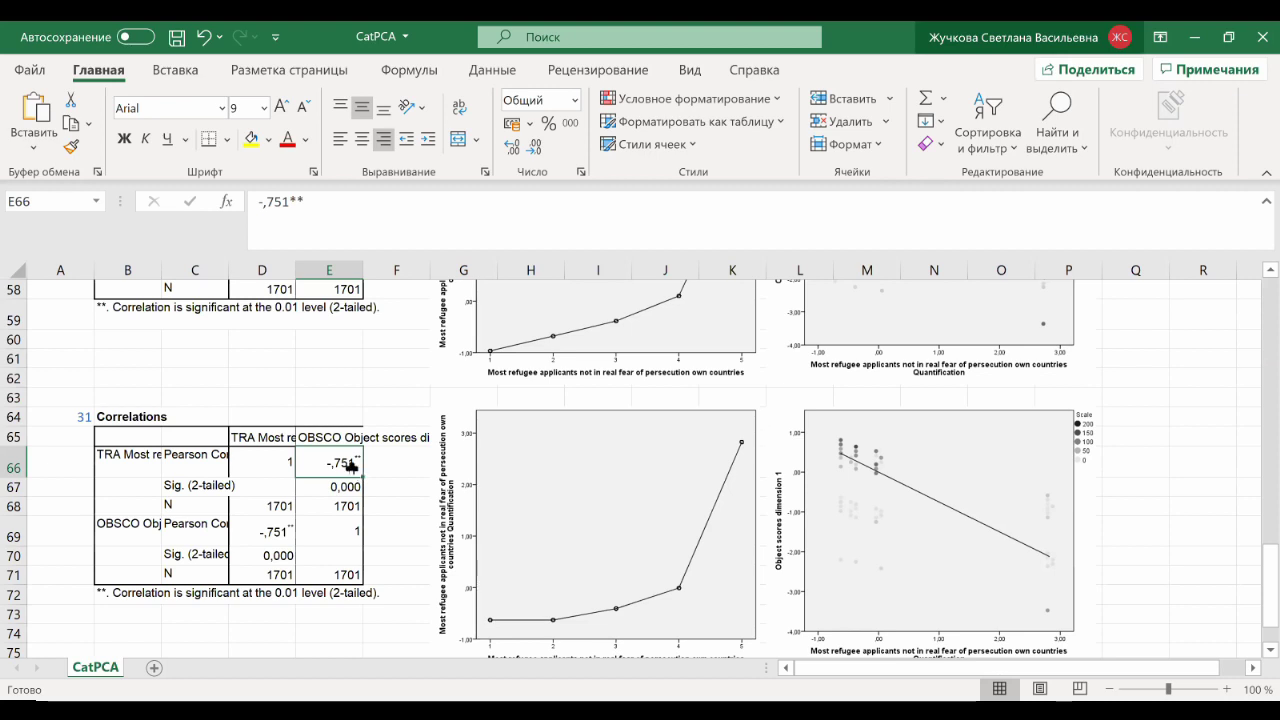
scroll(352, 465, up, 12)
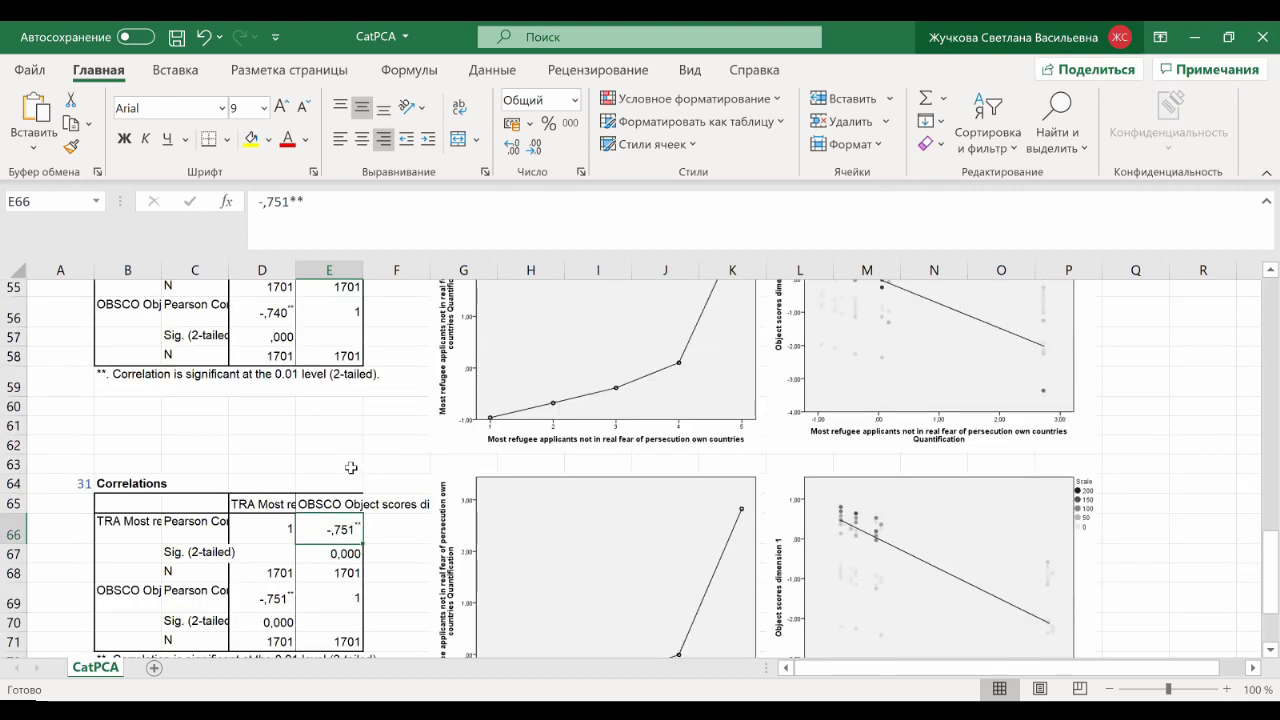
scroll(353, 456, up, 1)
click(350, 432)
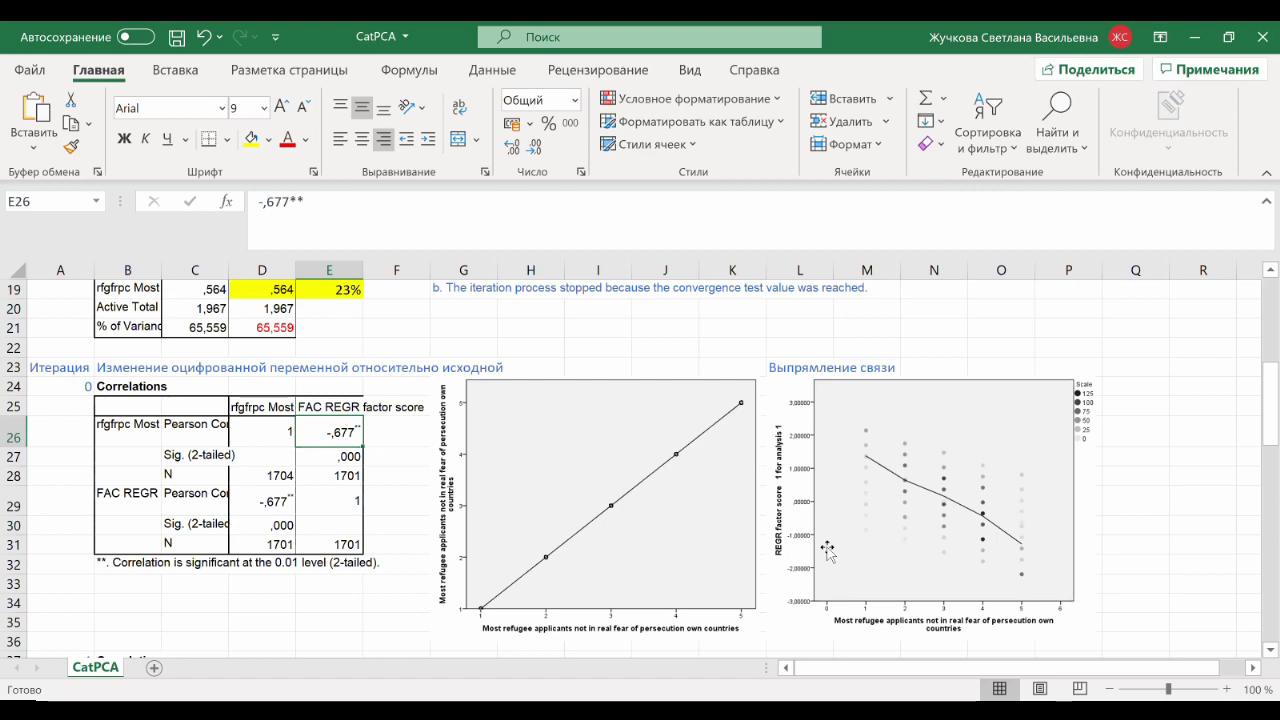
- Compare the iteration 0 line chart of the original variable with the scatter plot of its relationship to the factor score
scroll(827, 549, down, 1)
click(935, 372)
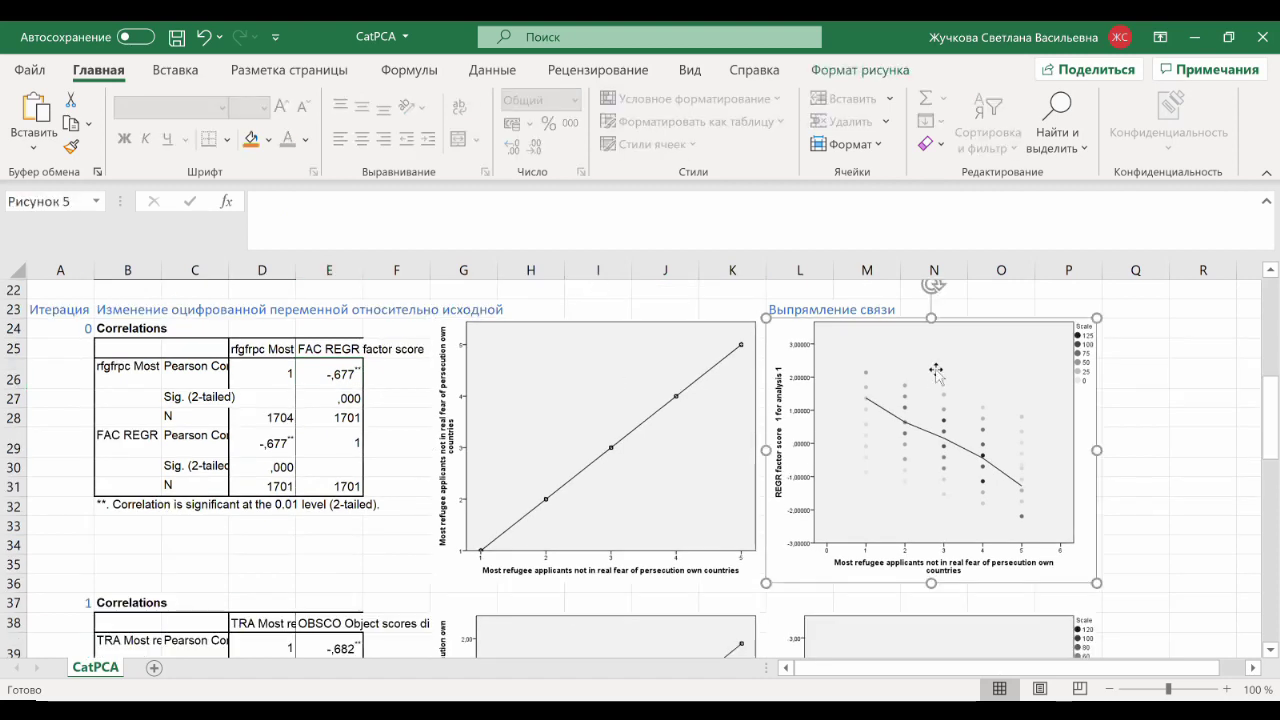
click(610, 393)
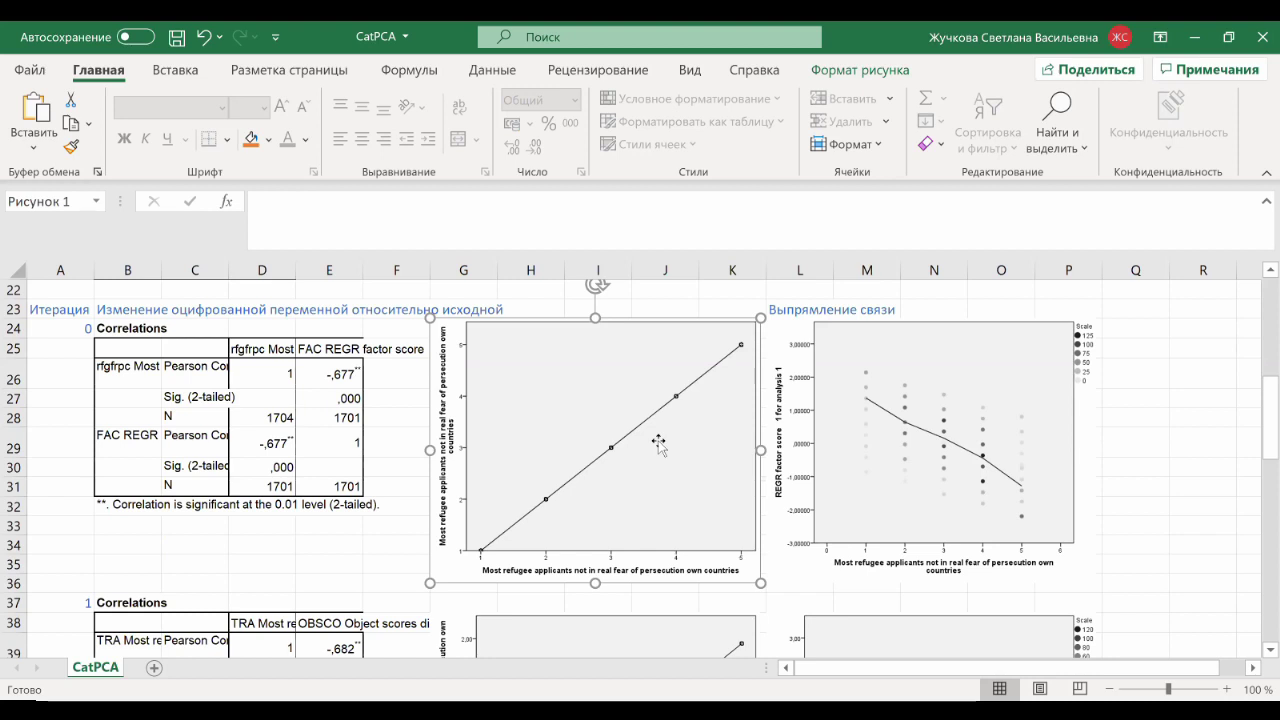
click(873, 444)
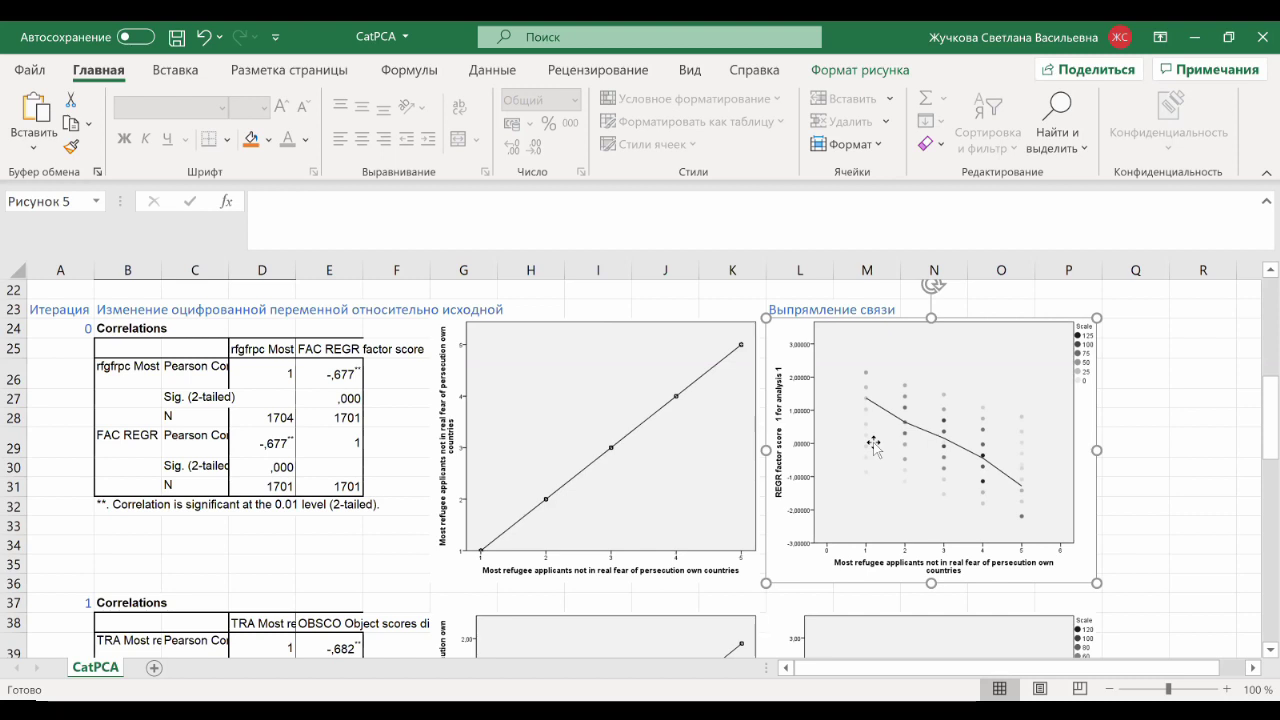
click(563, 414)
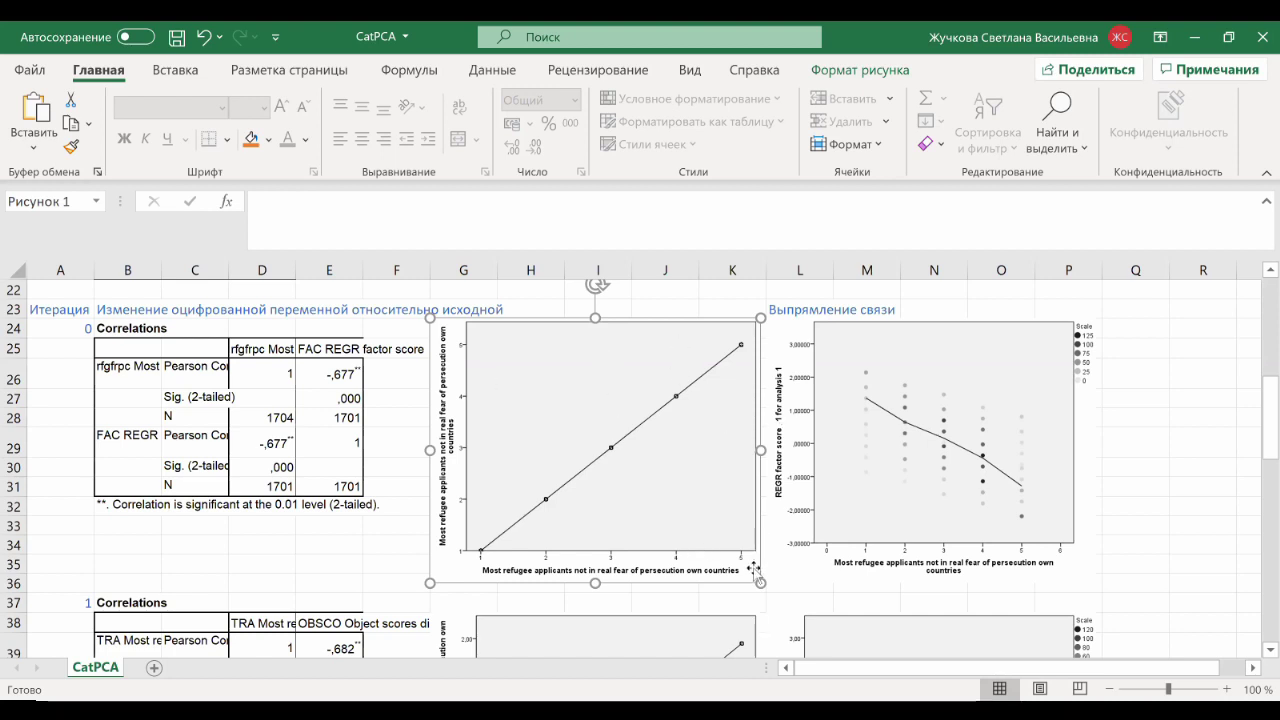
click(962, 442)
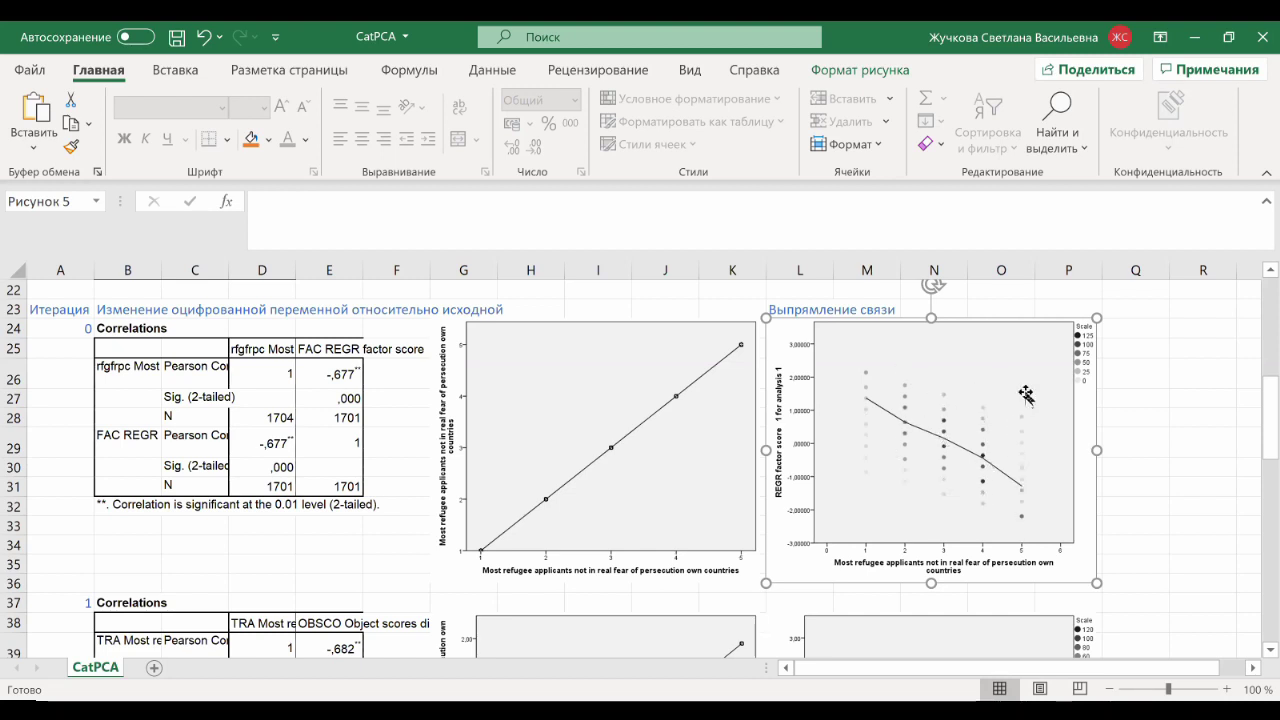
- Compare the iteration 1 correlation between the transformed variable and object scores in E39 with the iteration 0 correlation in E26
scroll(380, 471, down, 3)
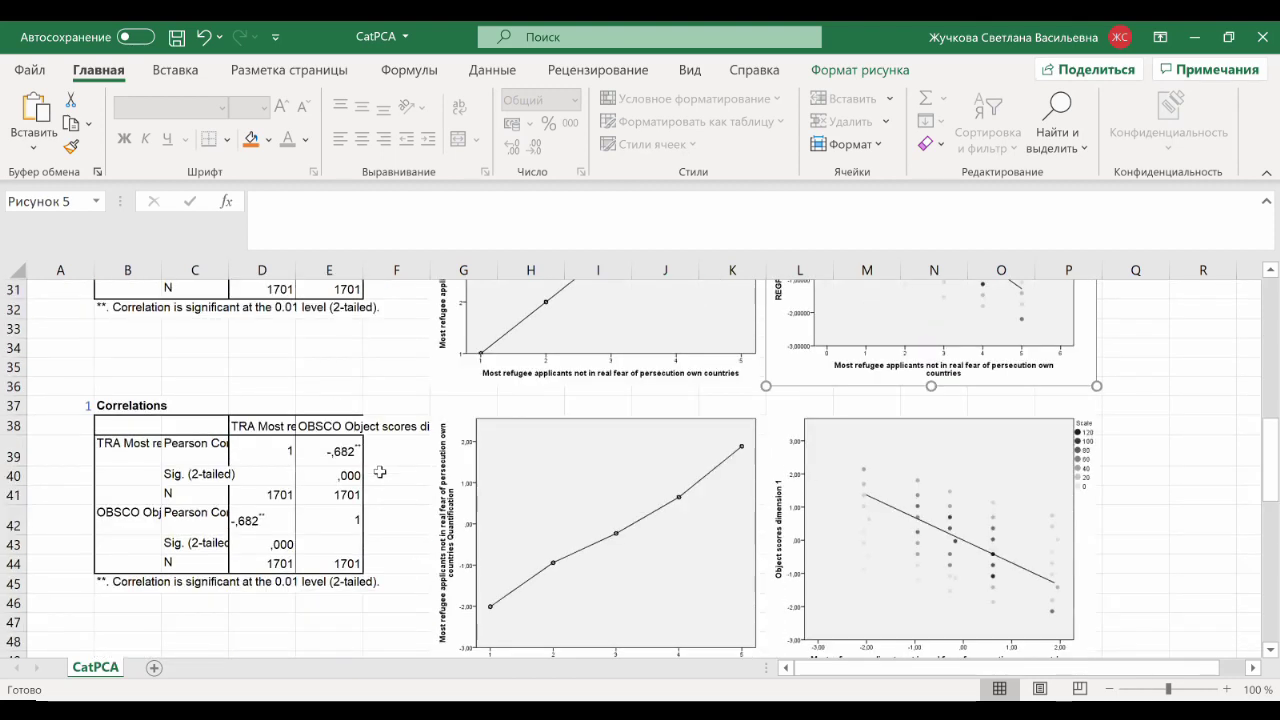
scroll(380, 471, down, 1)
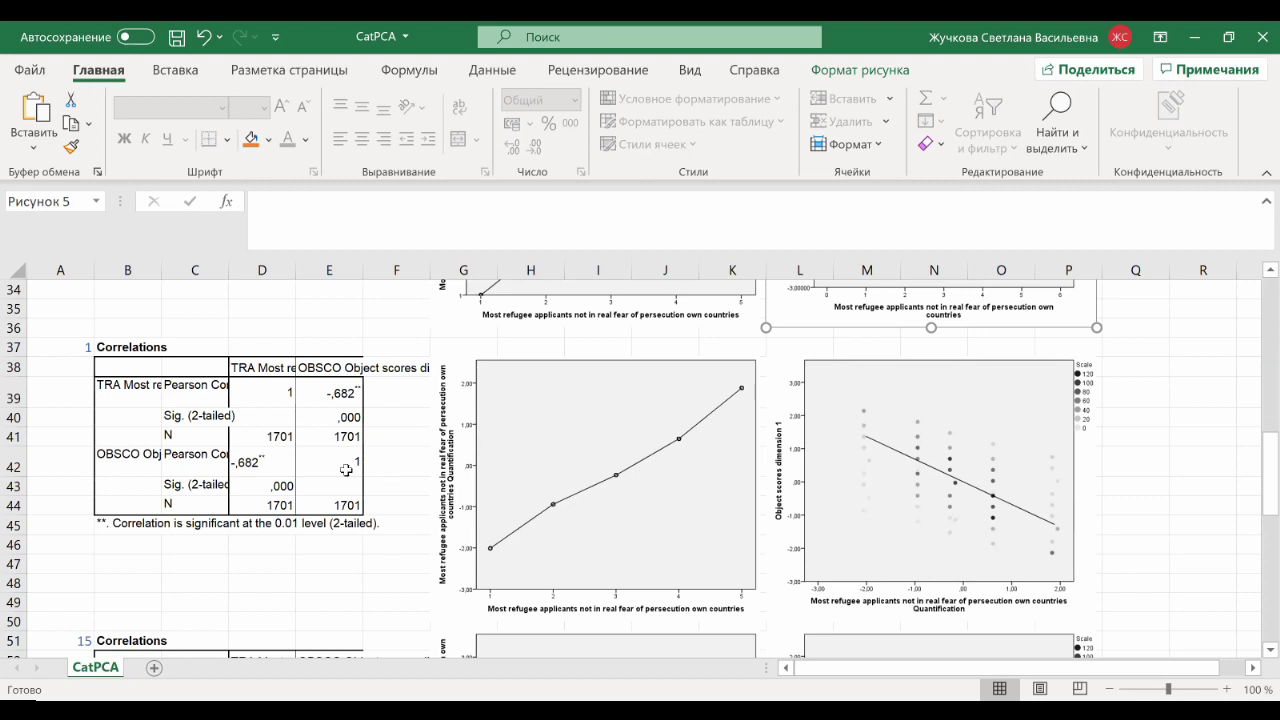
click(64, 350)
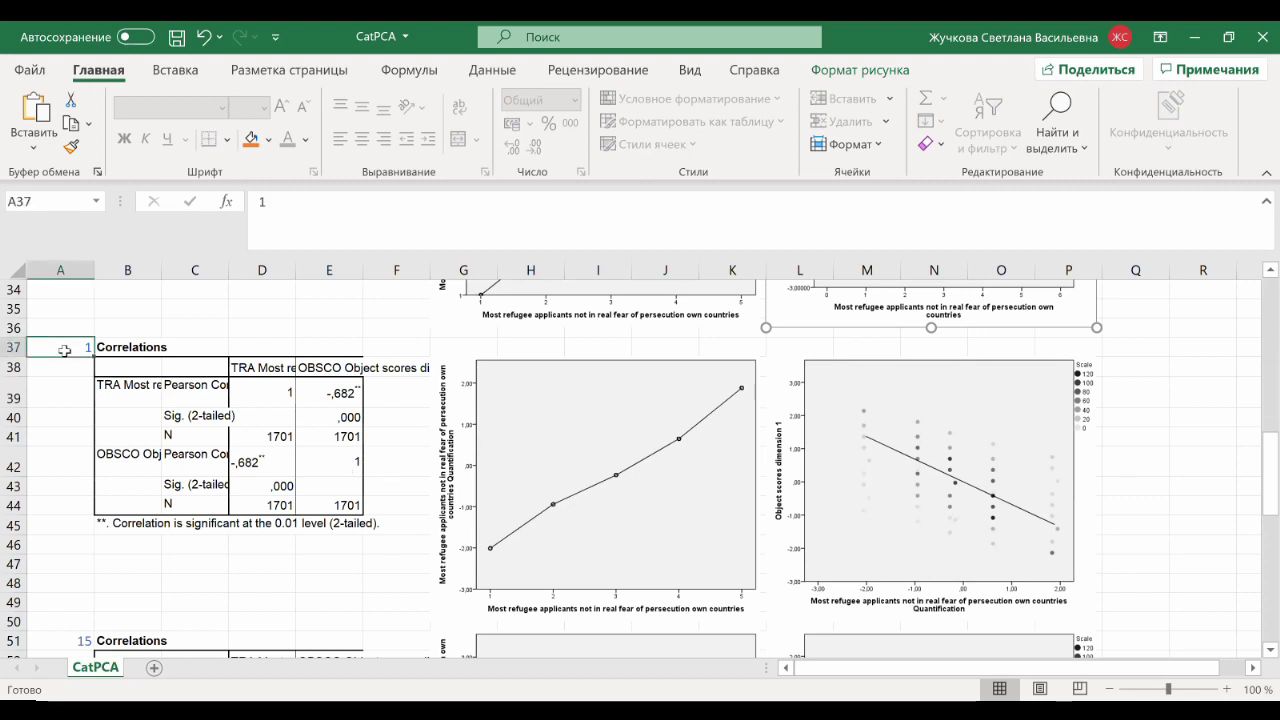
click(343, 394)
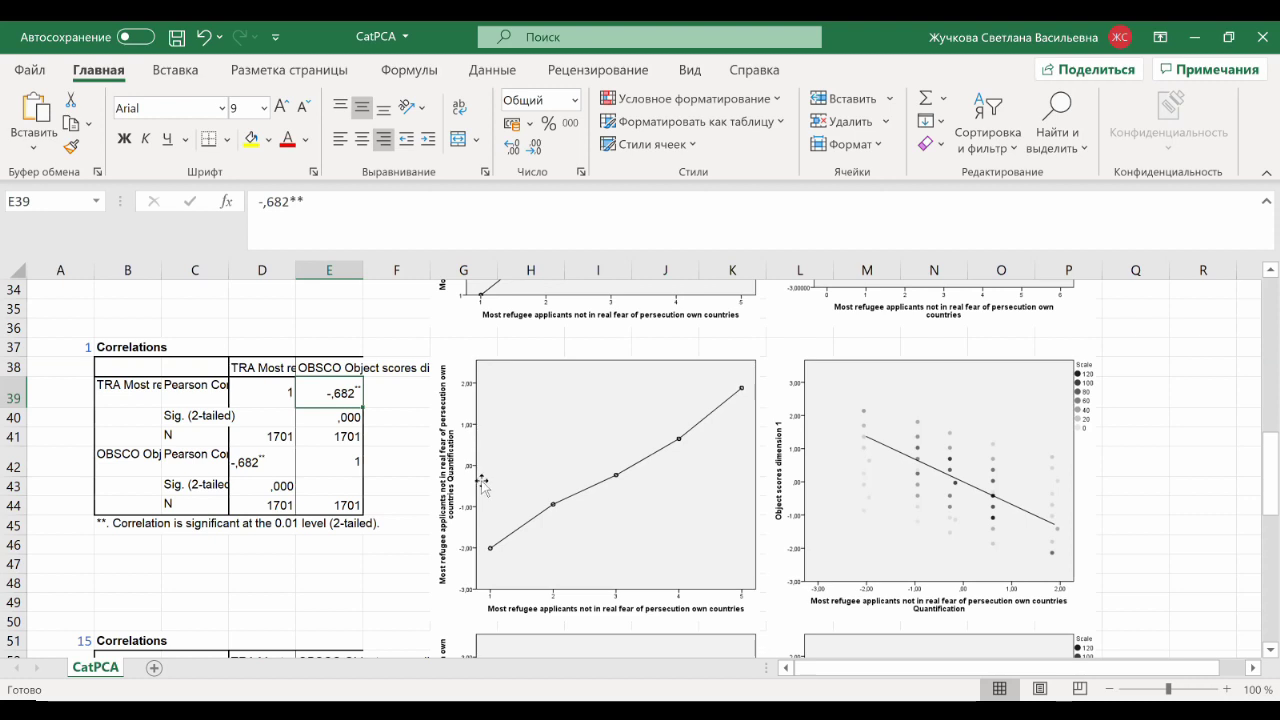
scroll(445, 465, up, 3)
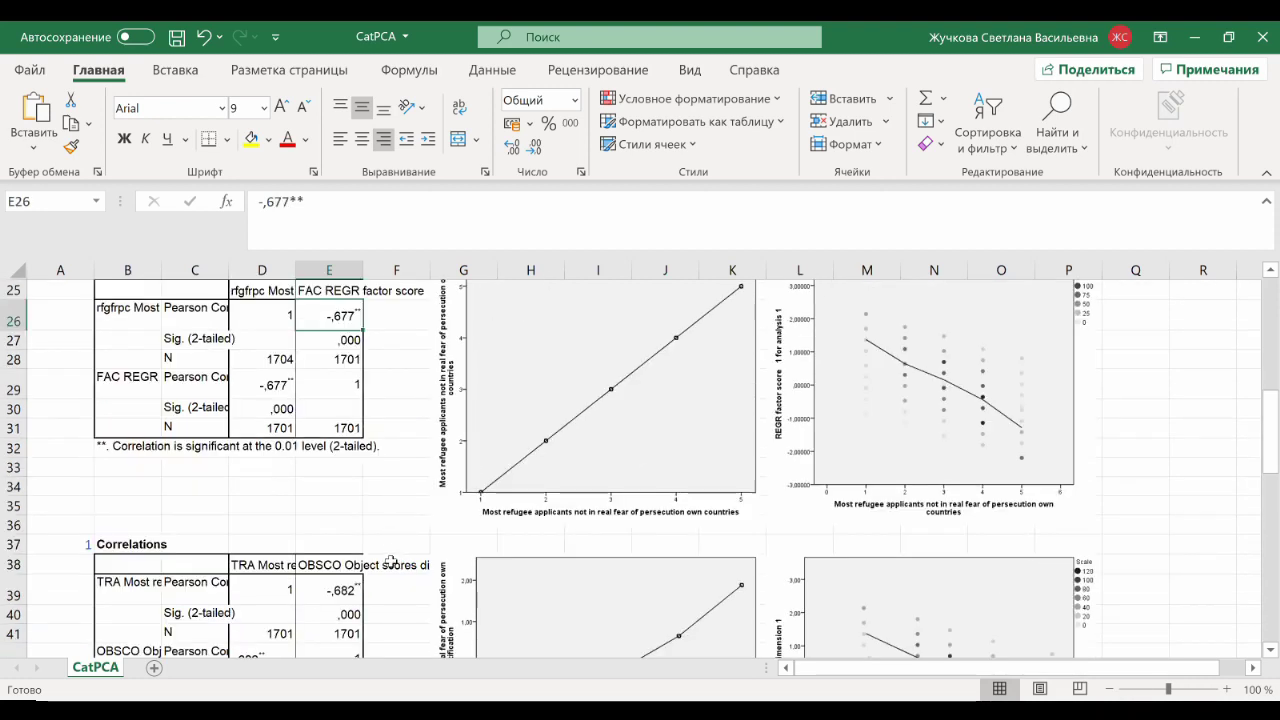
scroll(390, 562, down, 1)
click(345, 518)
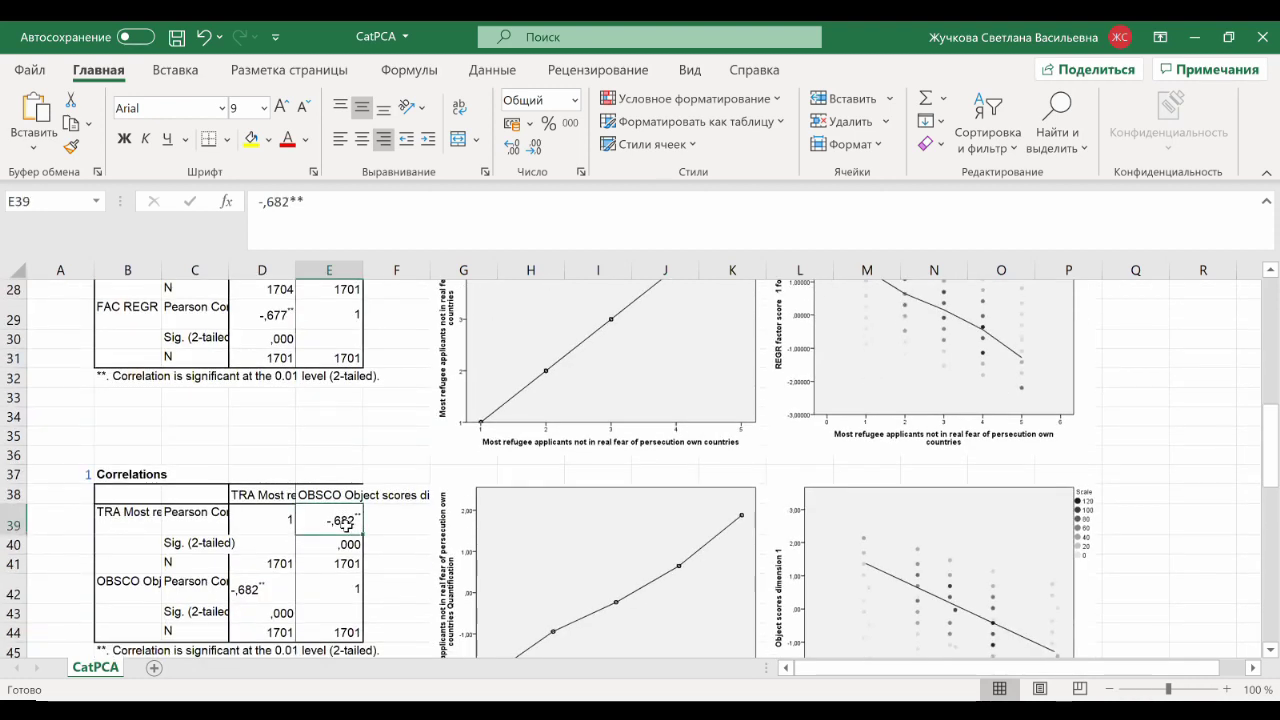
- Compare the iteration 1 quantification line chart and object scores scatter plot with the iteration 0 charts
scroll(345, 525, down, 1)
scroll(345, 525, down, 1)
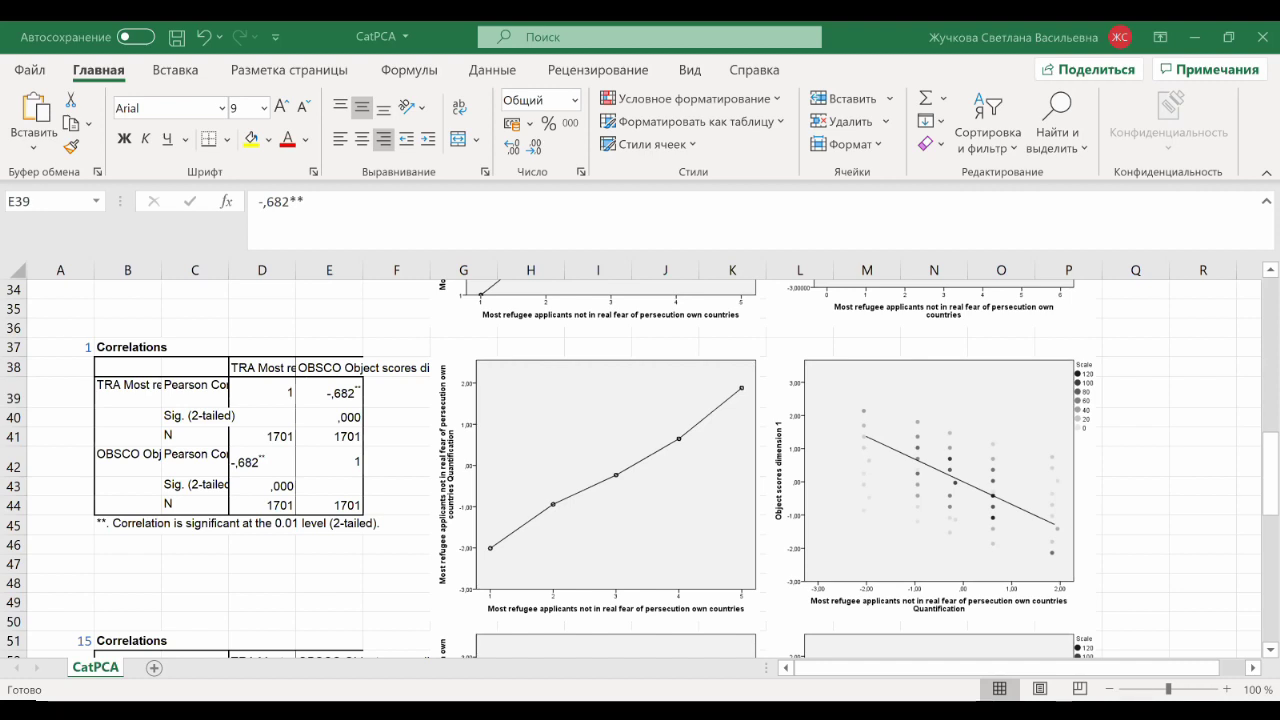
scroll(790, 460, up, 7)
scroll(760, 473, down, 2)
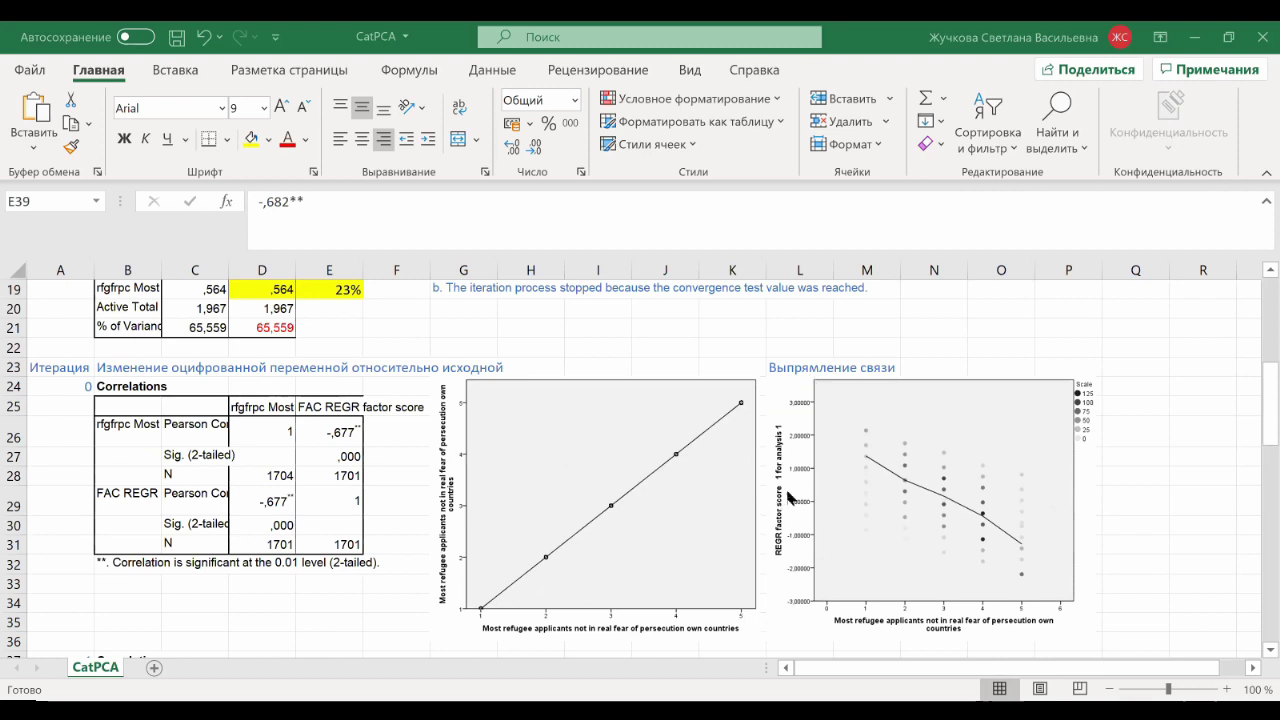
scroll(640, 497, down, 5)
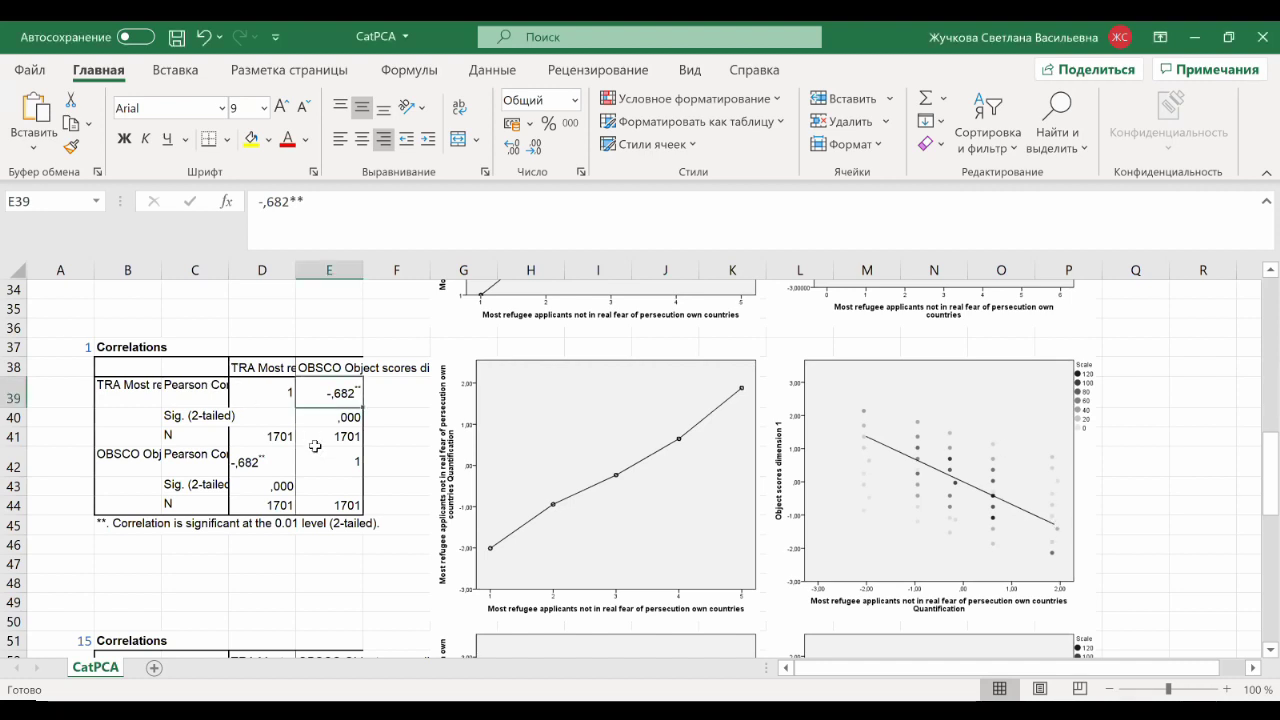
click(69, 349)
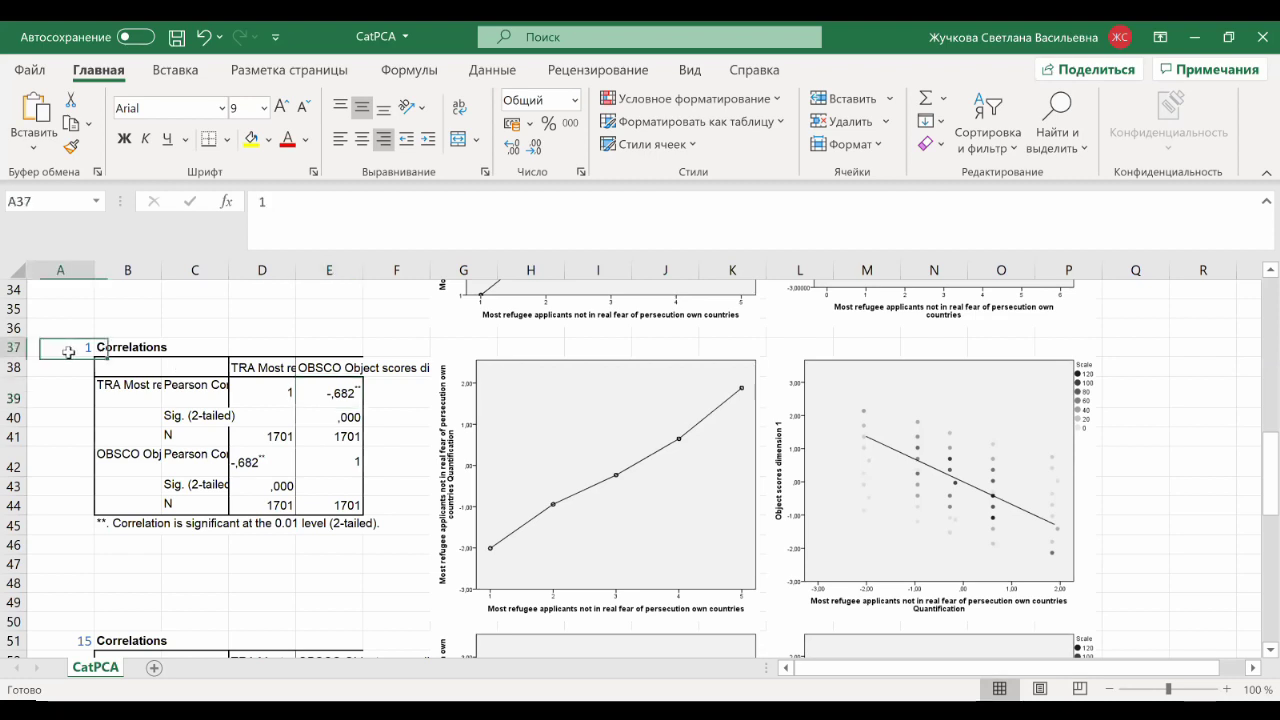
- Examine the iteration 15 correlation in E53, the variables it relates, and its charts against those of iteration 31
scroll(69, 351, down, 5)
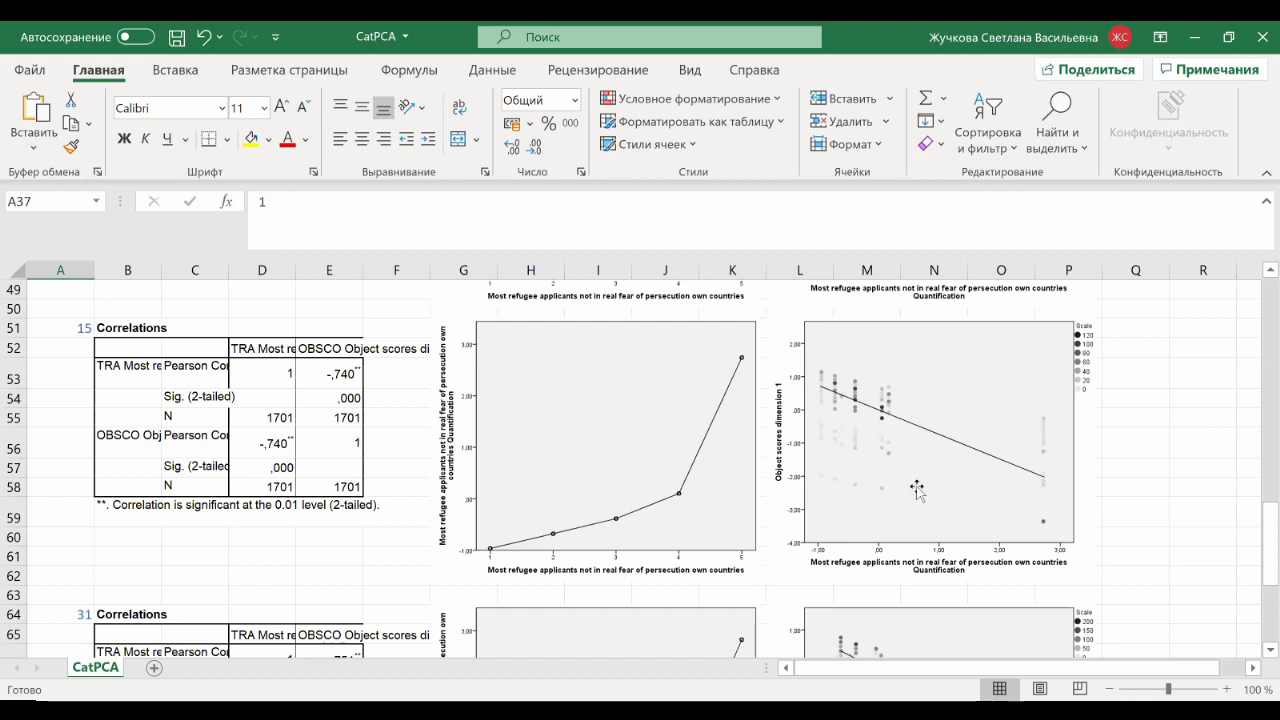
click(339, 375)
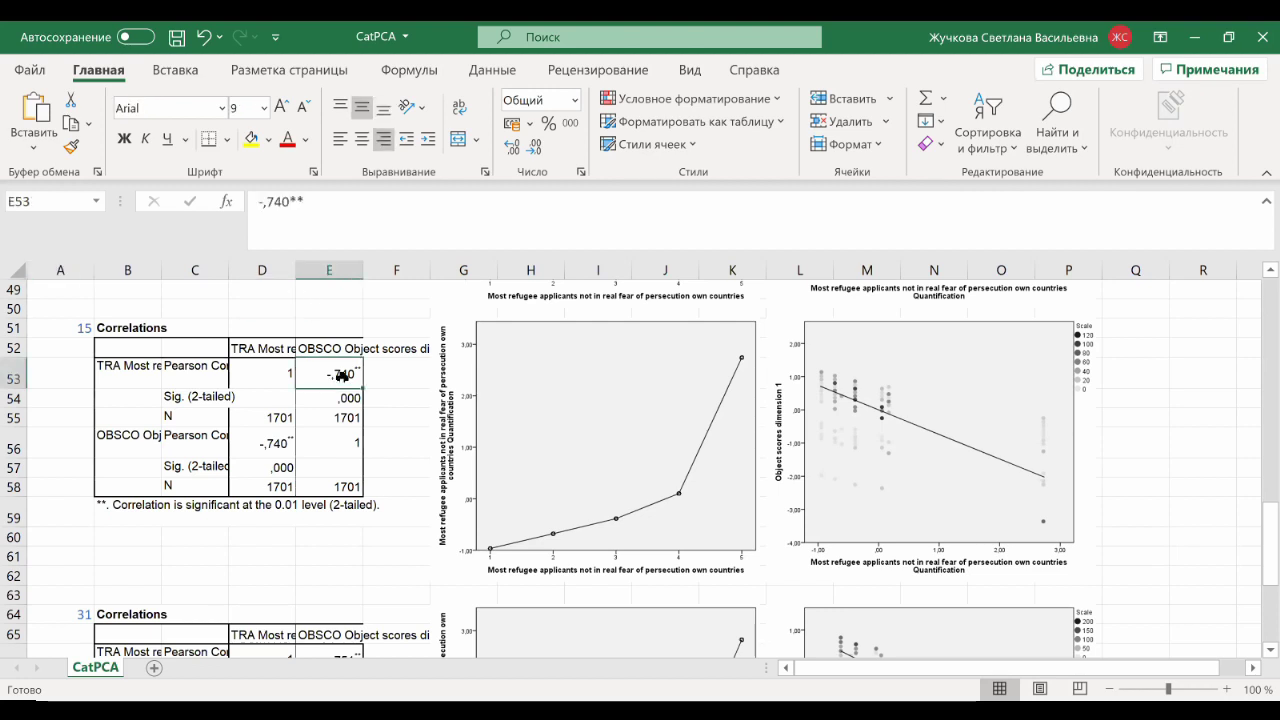
click(116, 363)
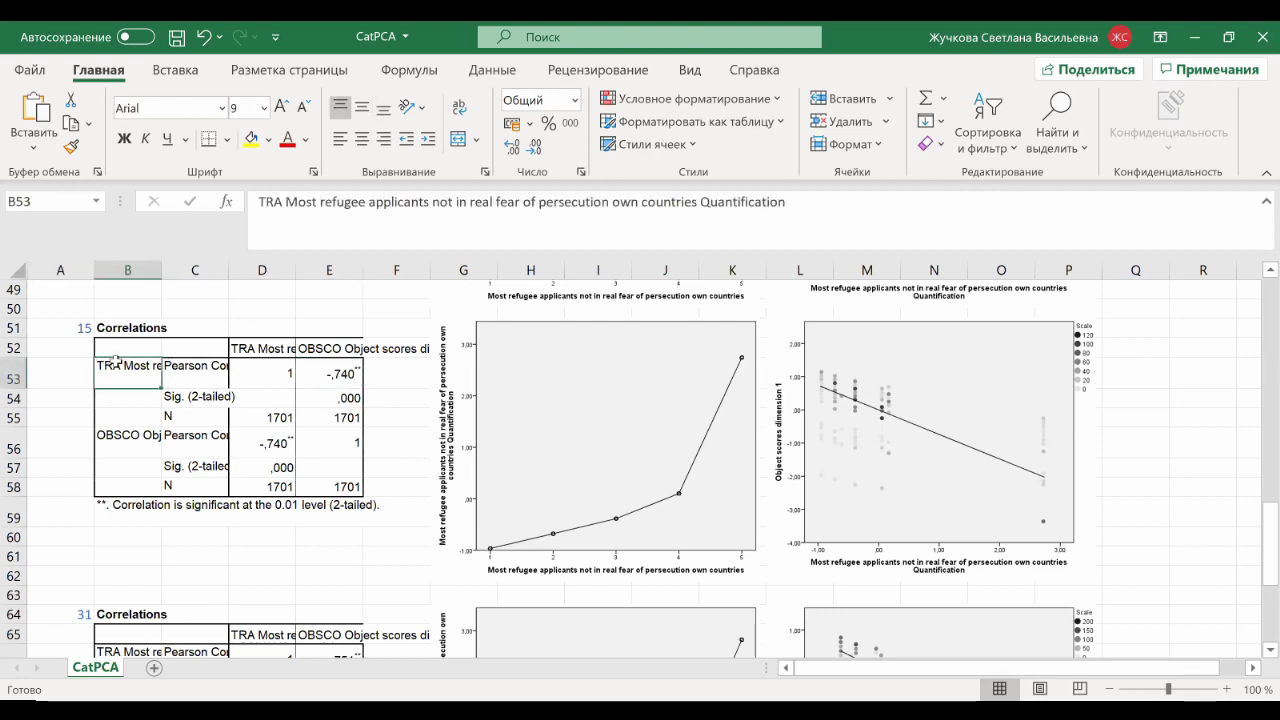
click(329, 350)
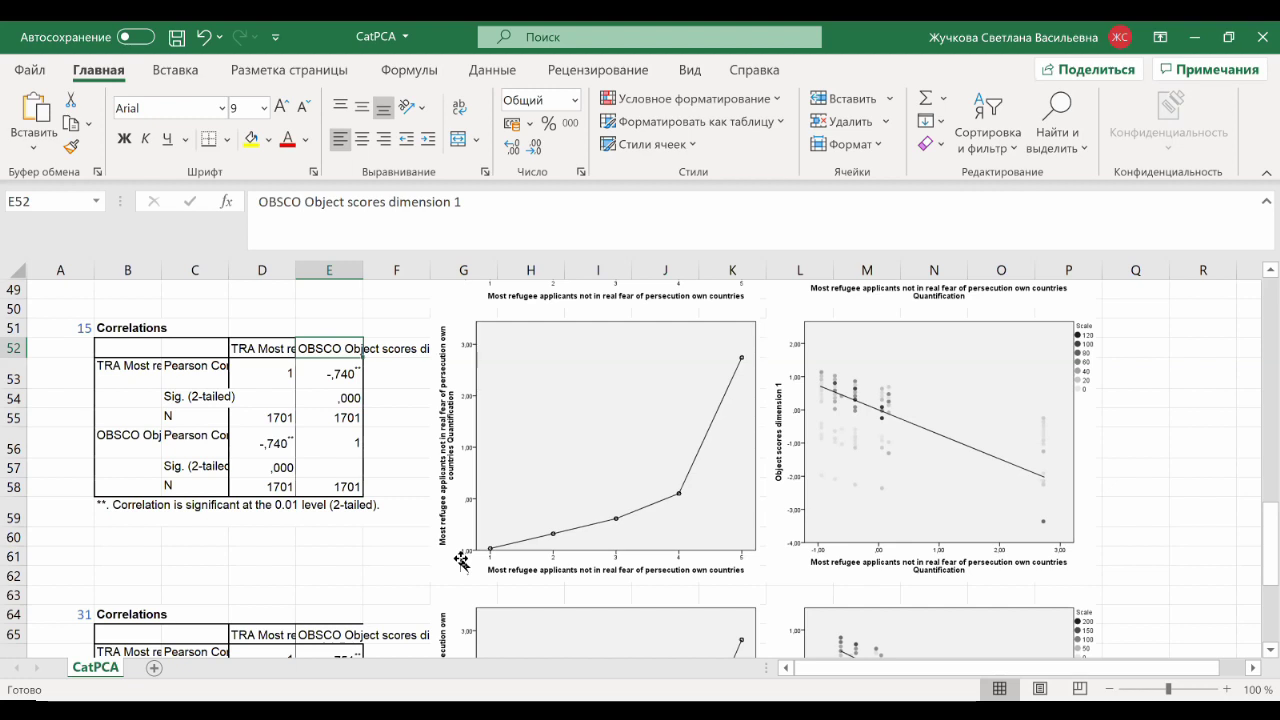
scroll(560, 506, down, 3)
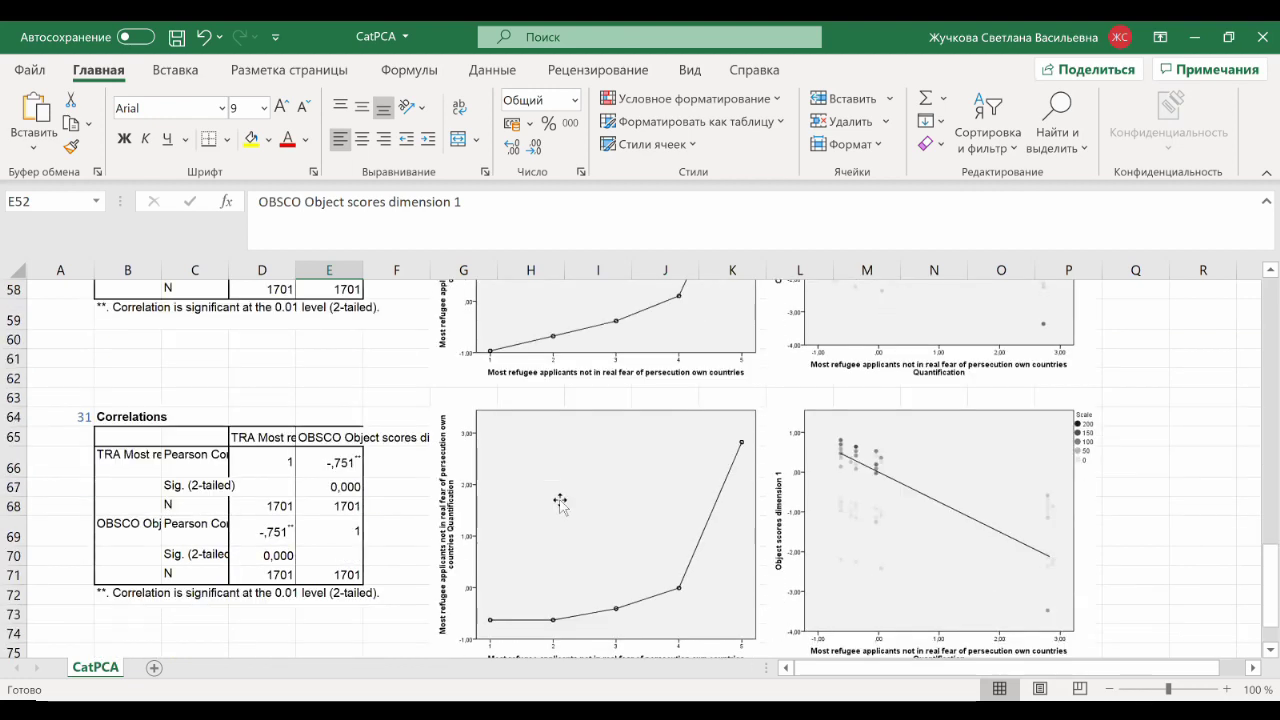
scroll(560, 503, up, 3)
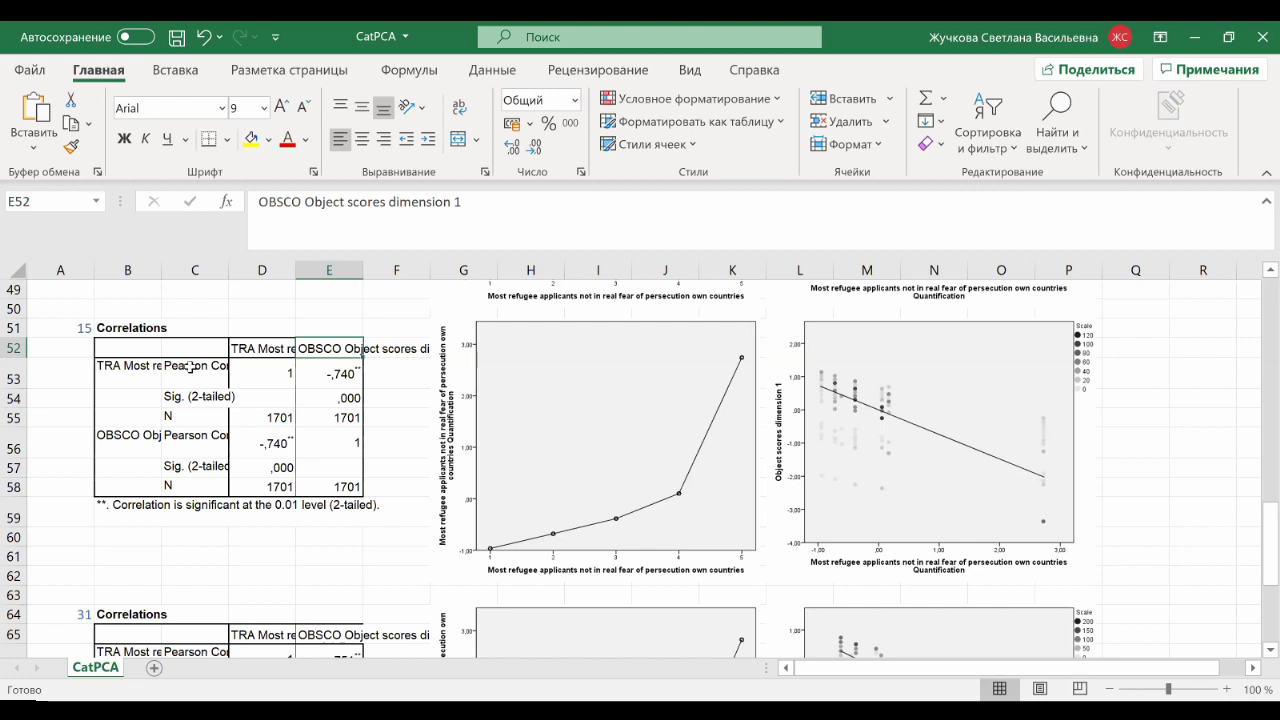
click(135, 370)
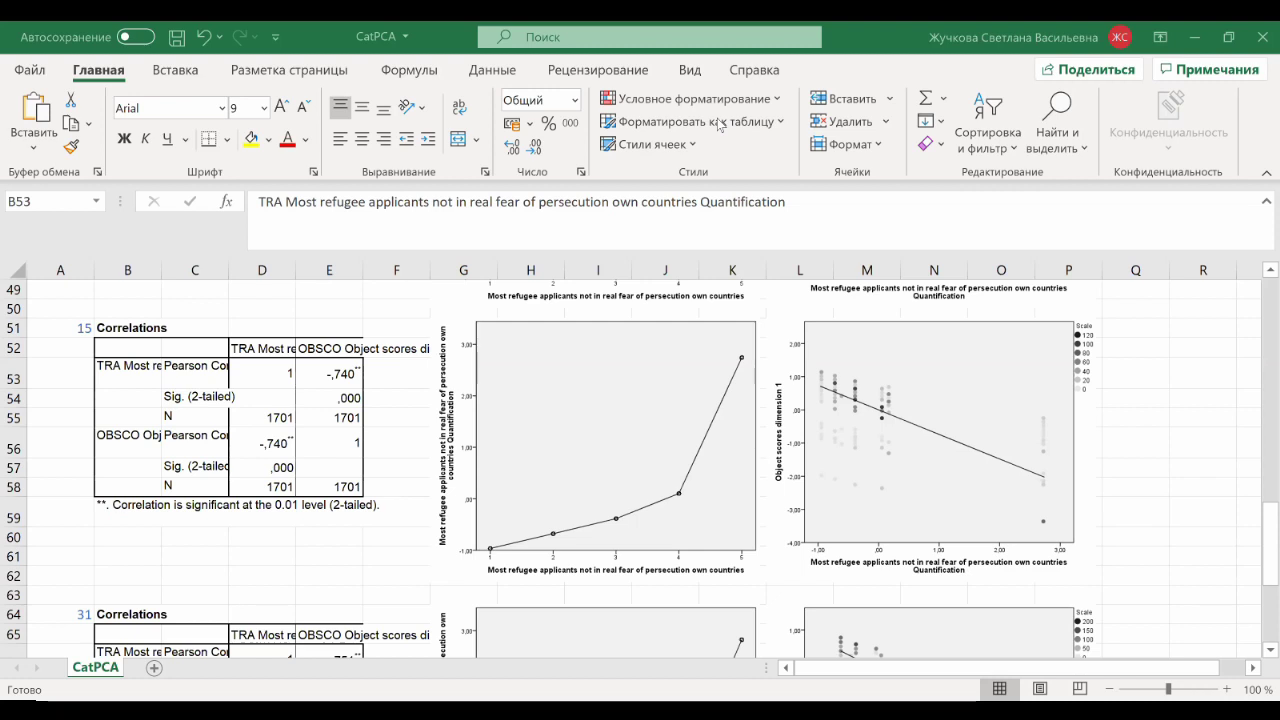
- Compare the iteration 31 quantification line chart with the line charts of iterations 1 and 15
scroll(594, 390, down, 2)
scroll(519, 416, down, 1)
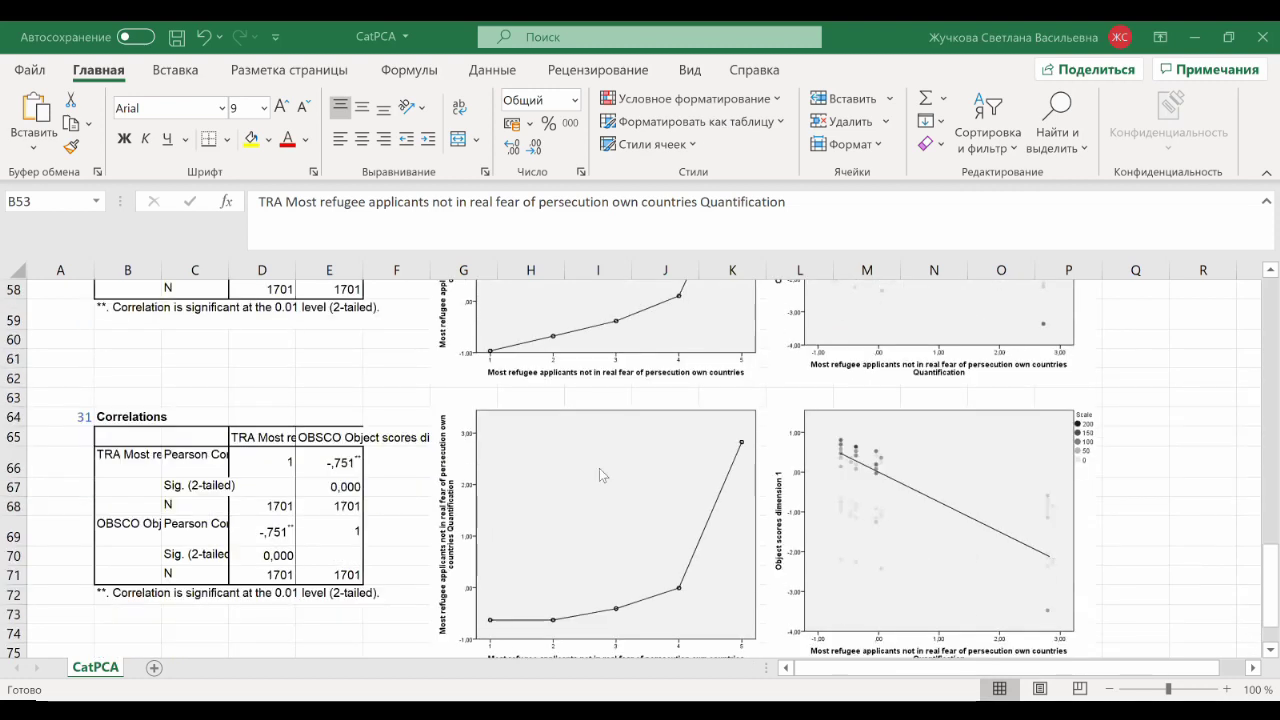
click(74, 416)
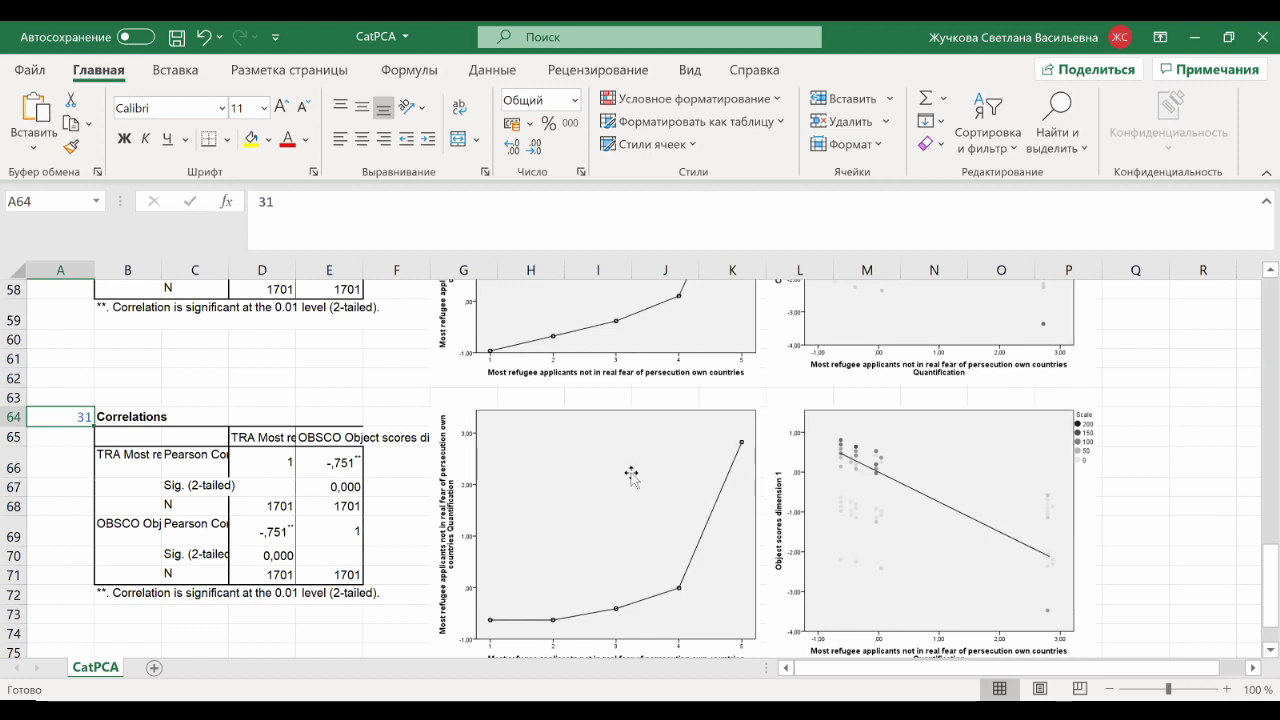
scroll(632, 470, up, 2)
scroll(632, 474, up, 4)
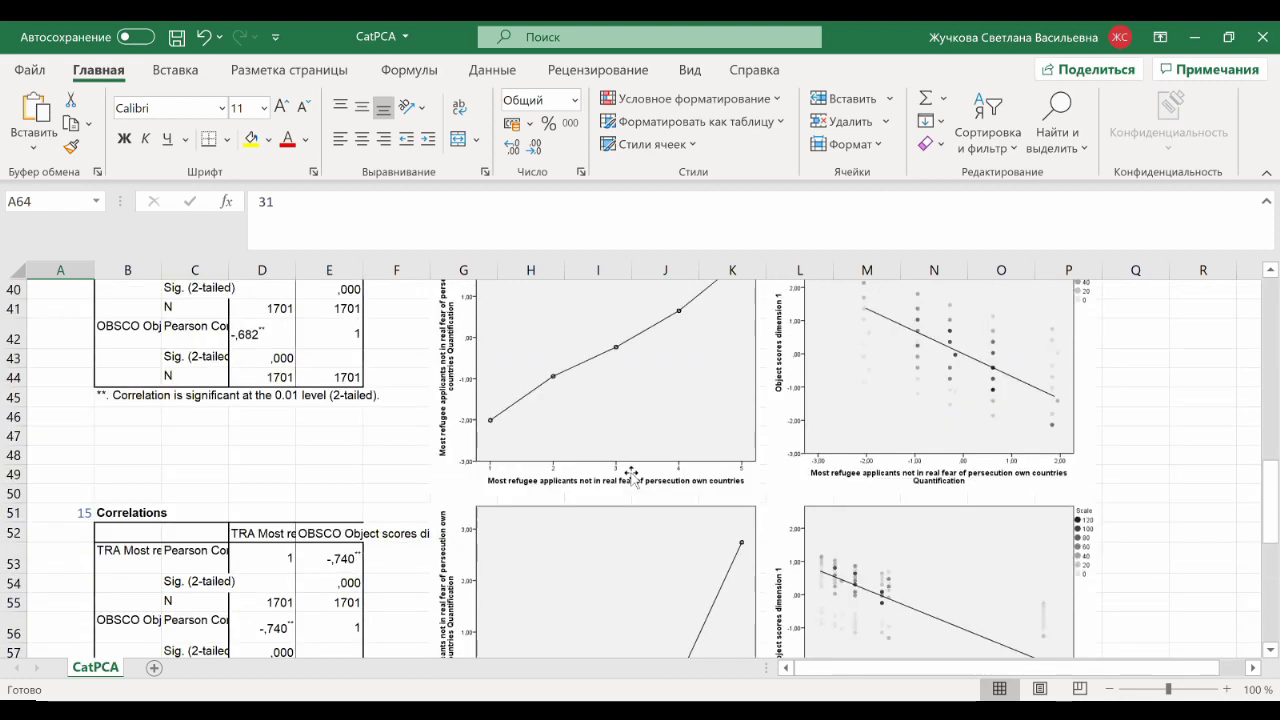
scroll(632, 474, down, 3)
scroll(632, 476, down, 4)
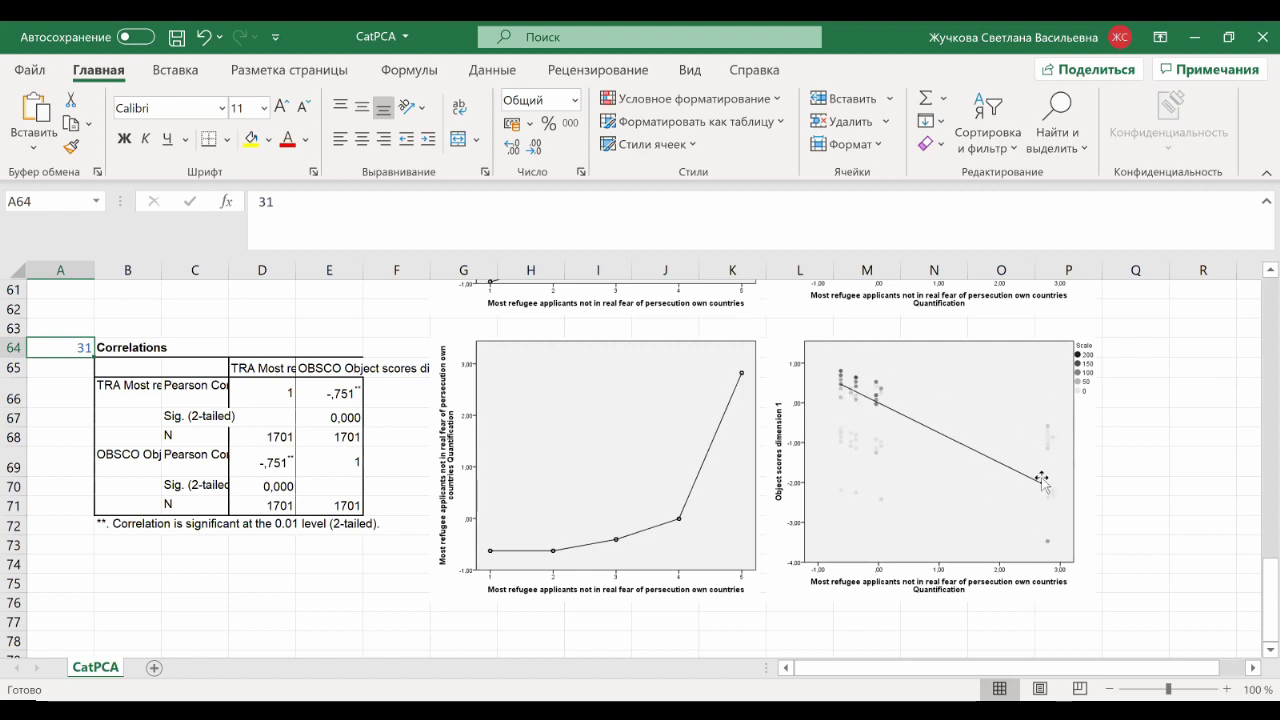
- Trace how the relationship straightens across the scatter plots from iteration 0 through iteration 31
scroll(1041, 480, up, 10)
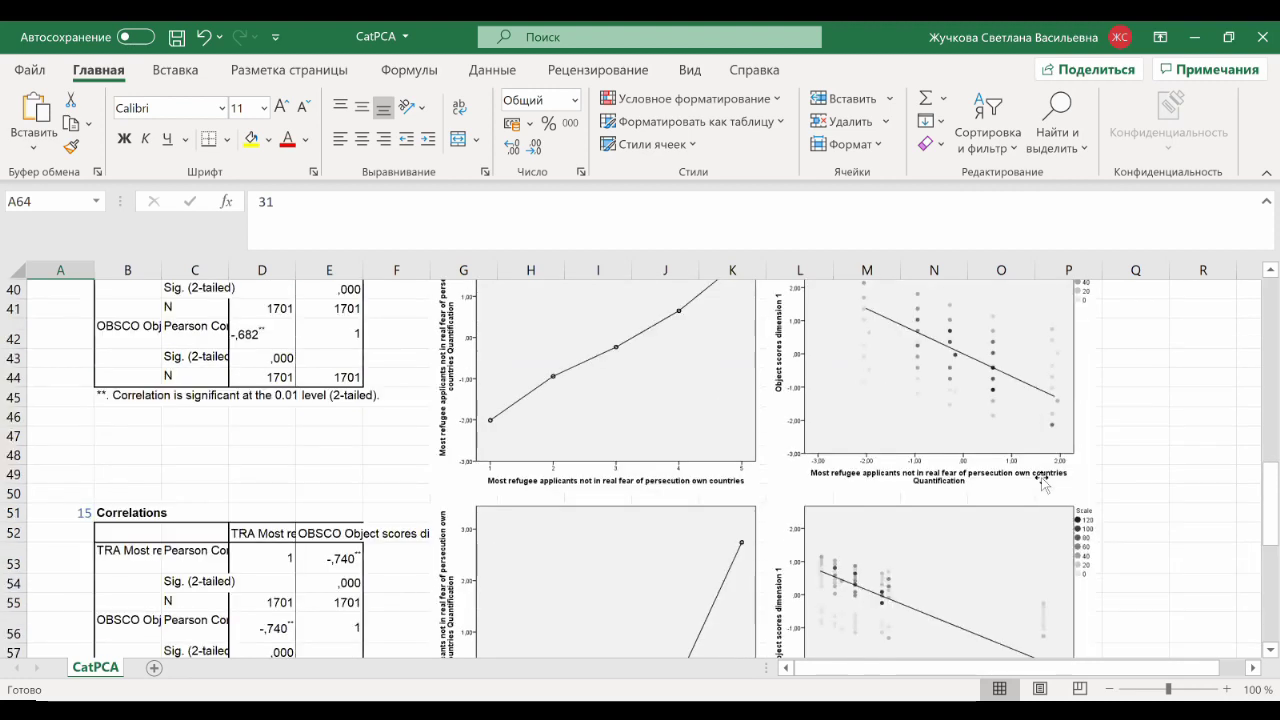
scroll(1041, 480, up, 3)
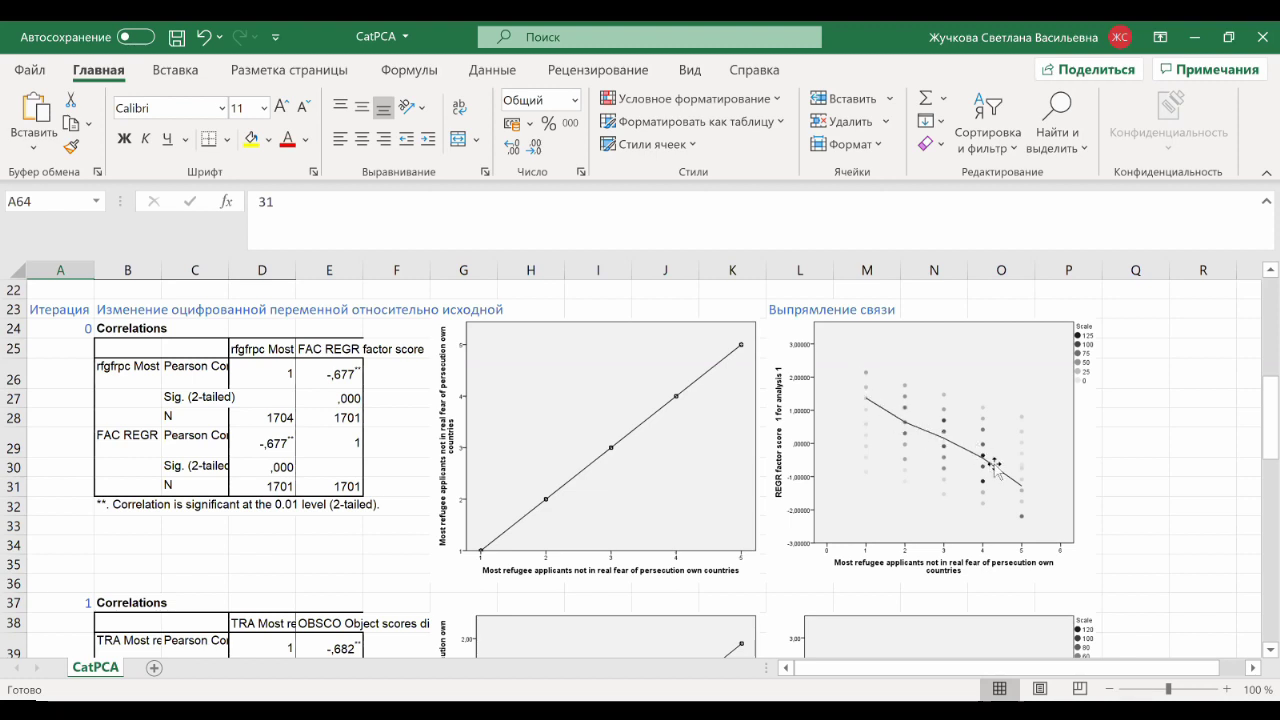
scroll(1015, 488, down, 4)
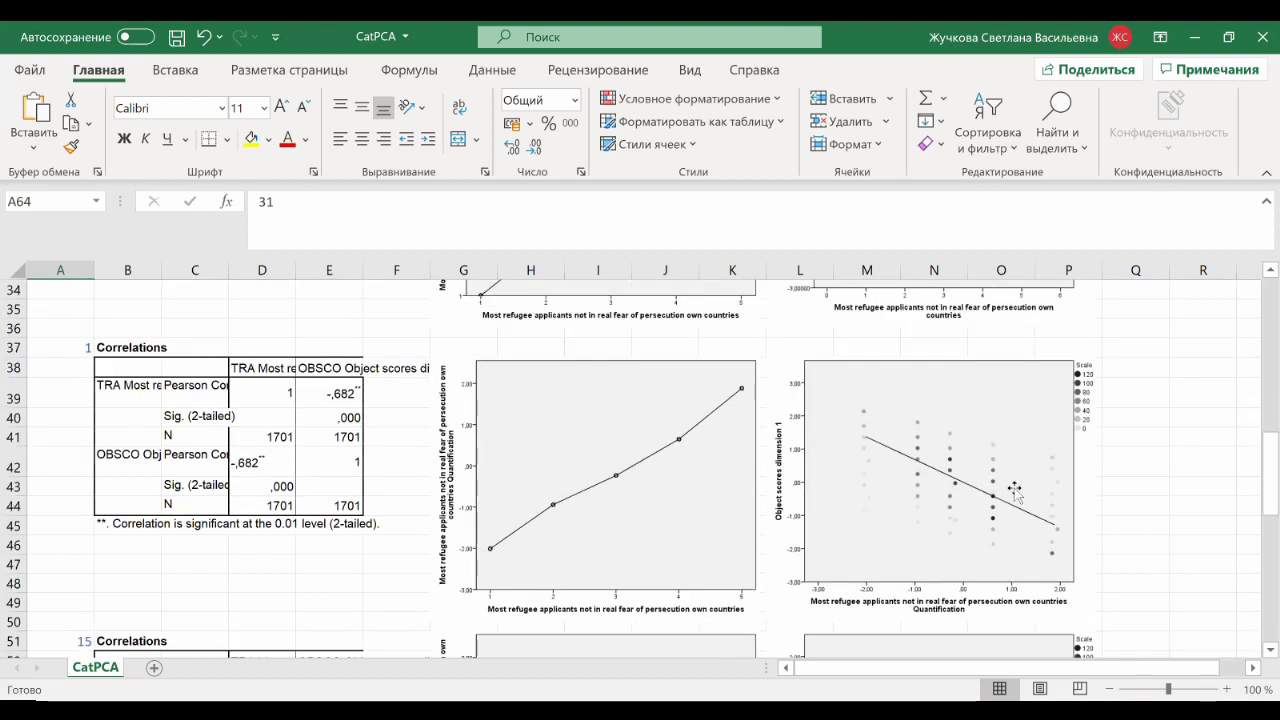
scroll(1015, 488, down, 9)
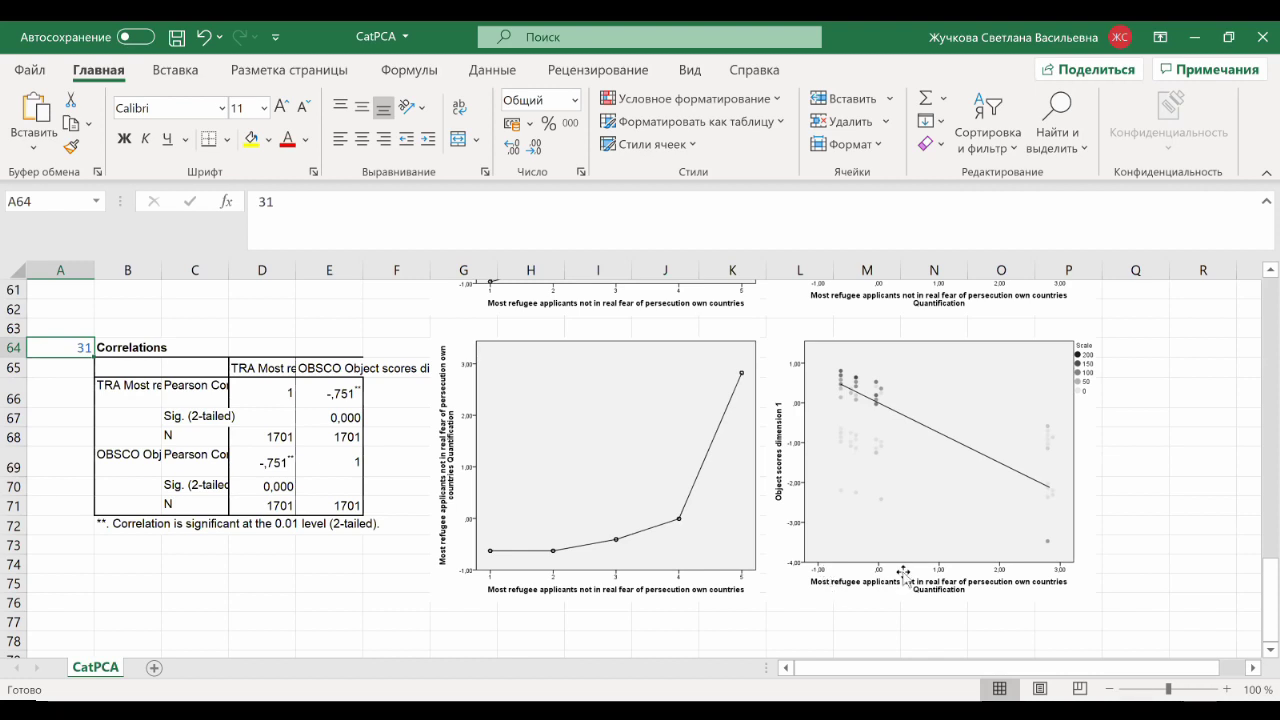
scroll(805, 555, up, 5)
scroll(805, 555, up, 8)
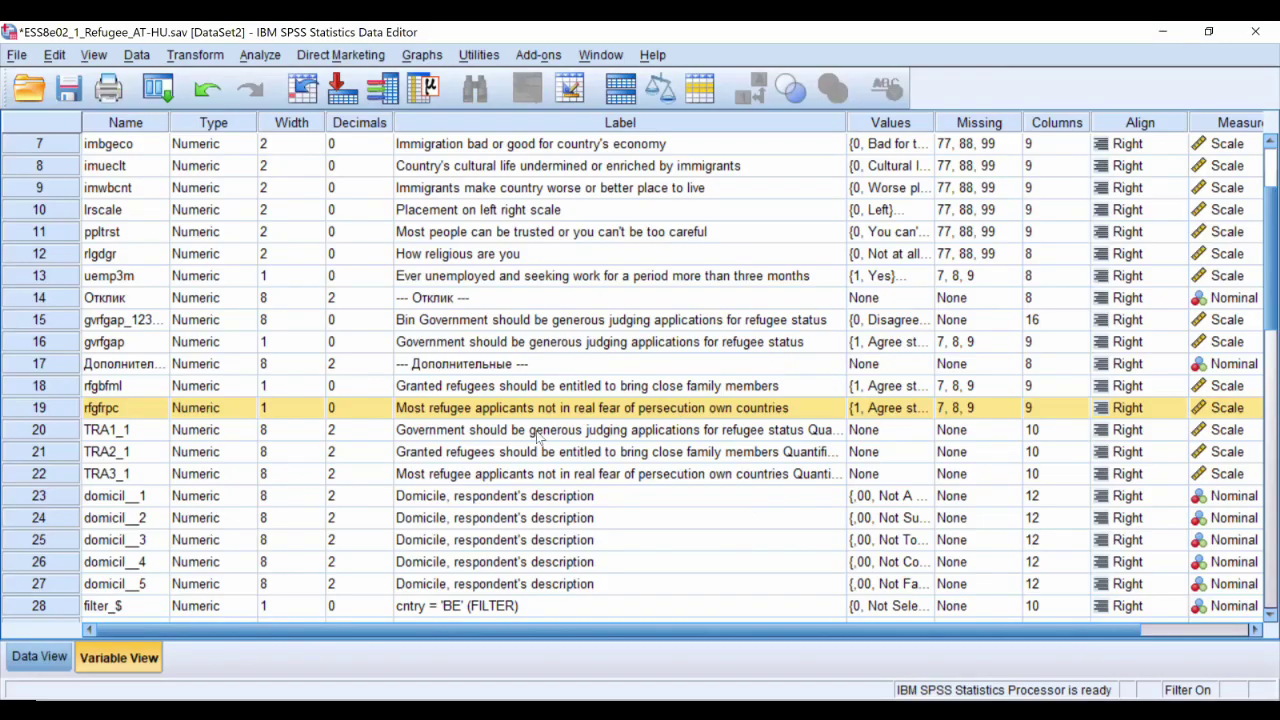
- In the SPSS Data Editor, check the filter_$ variable and apply the Select Cases condition cntry = 'BE'
scroll(453, 413, down, 4)
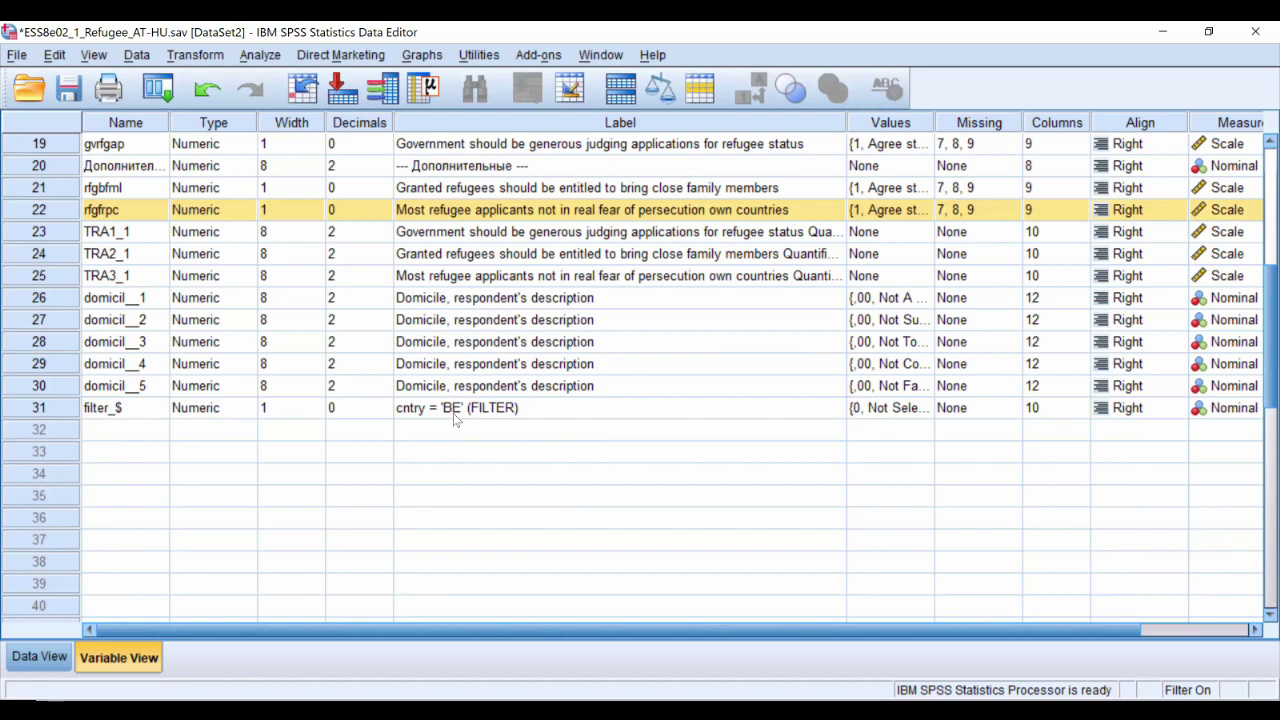
click(453, 413)
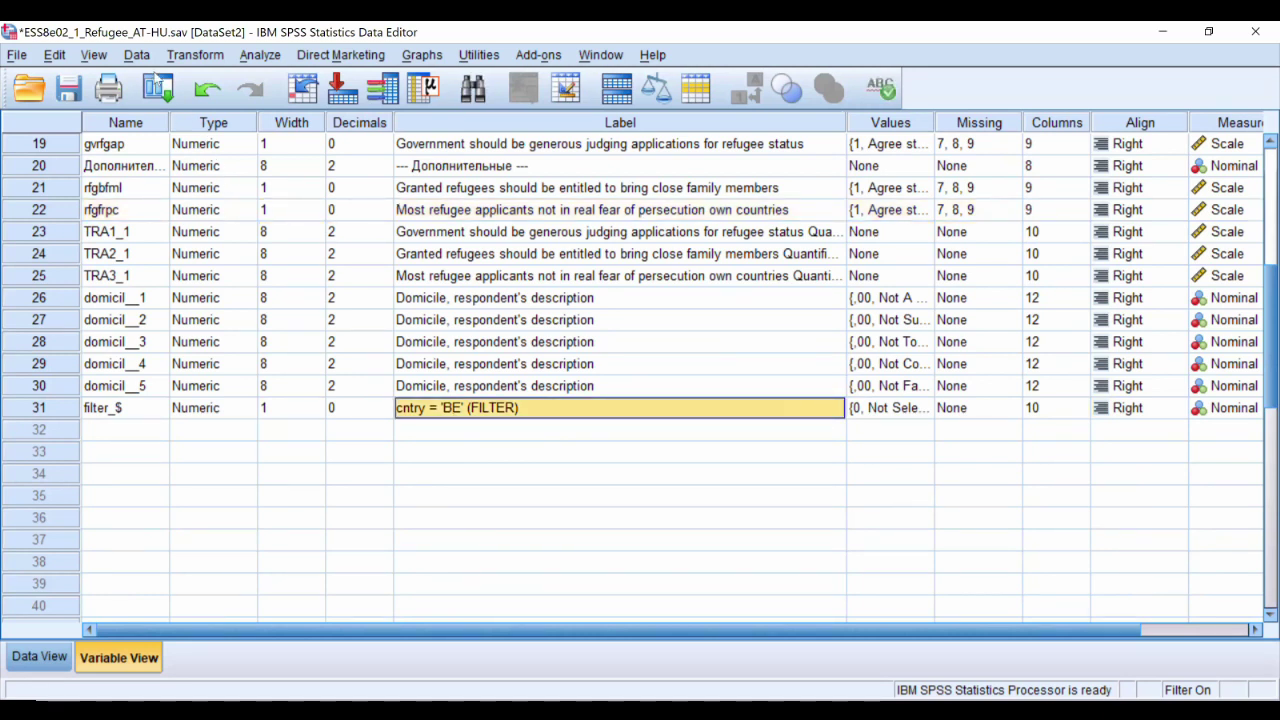
click(138, 56)
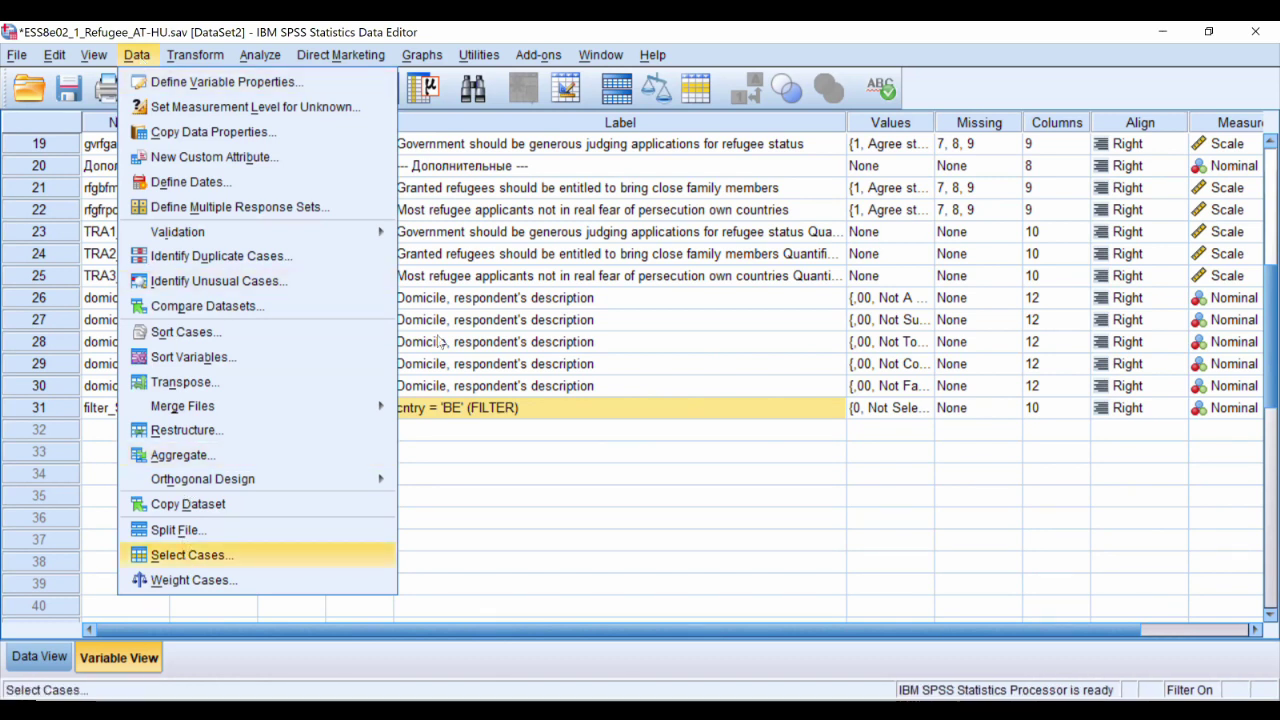
click(183, 555)
key(alt+i)
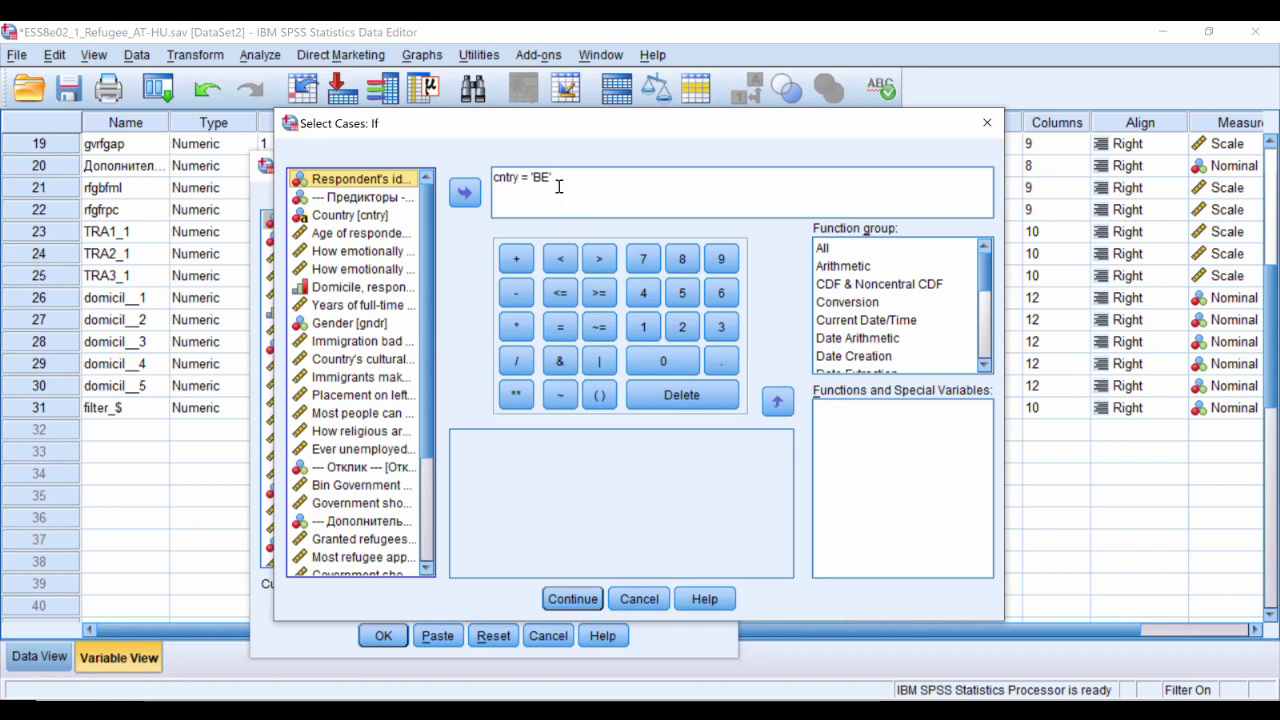
click(572, 598)
click(383, 635)
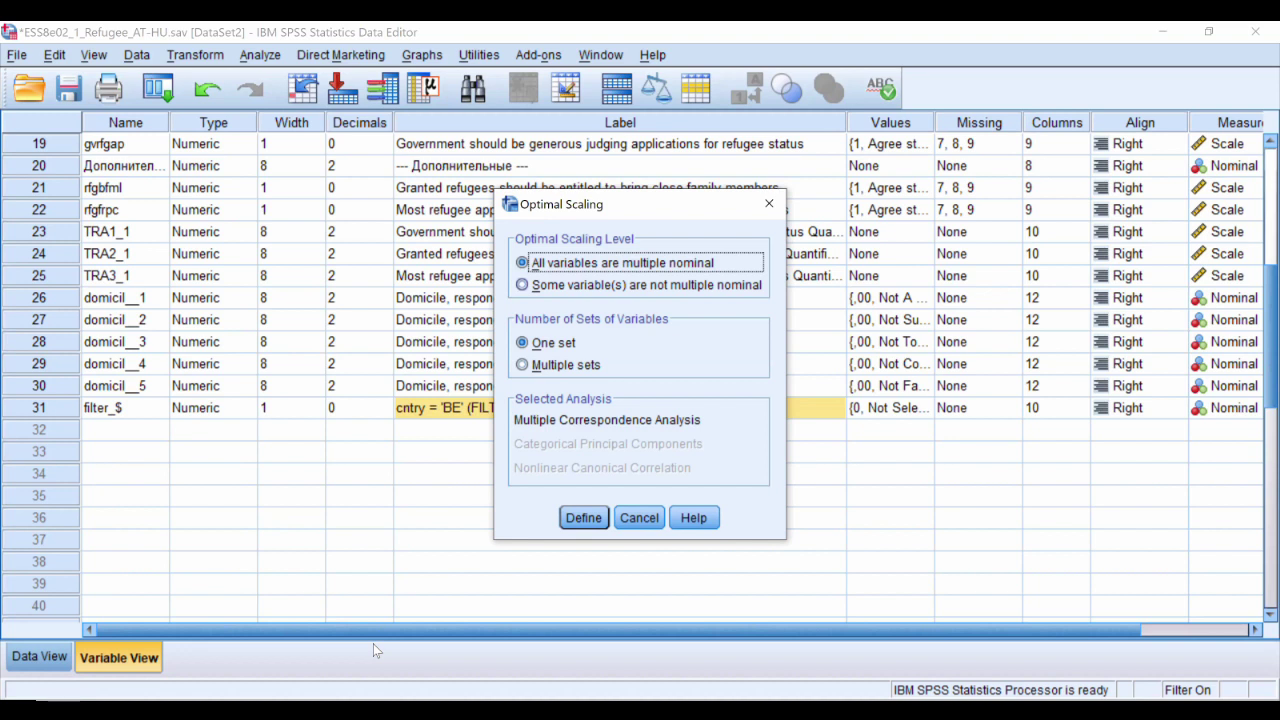
- Define a one-set Optimal Scaling analysis with some variables not multiple nominal, using gvrfgap, rfgbfml and rfgfrpc as analysis variables
key(Down)
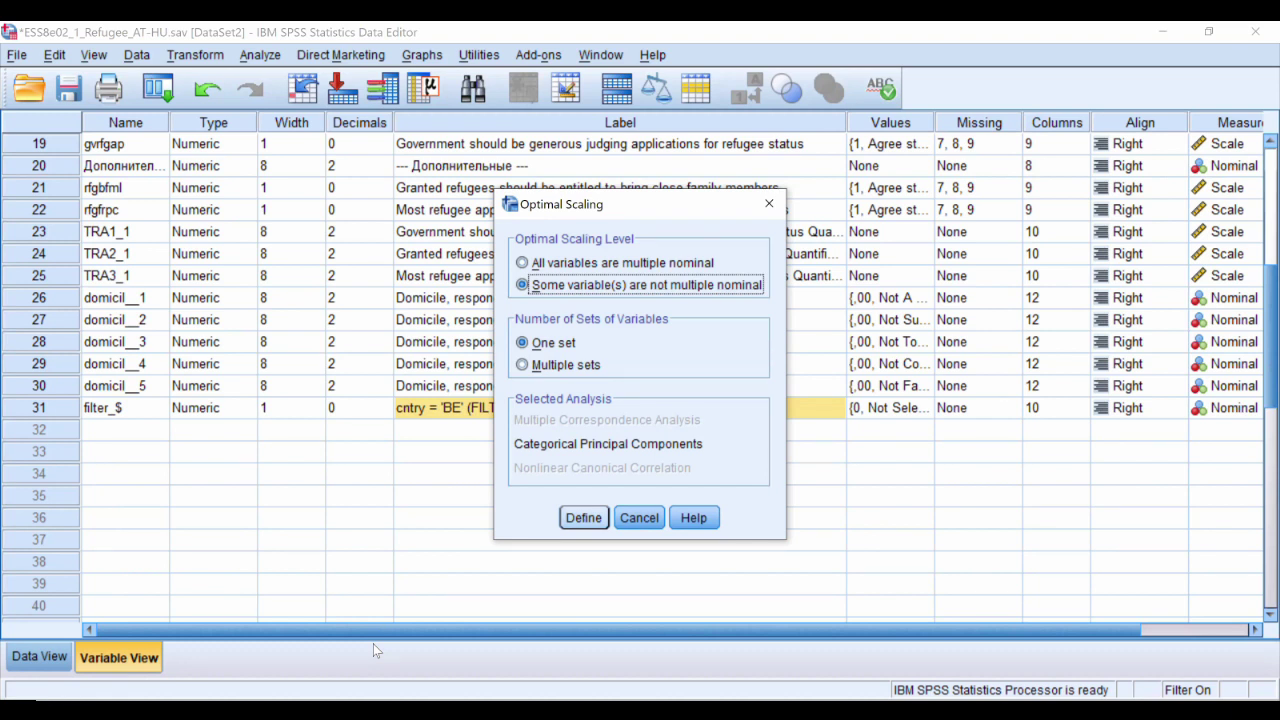
key(Return)
key(Up)
key(Up)
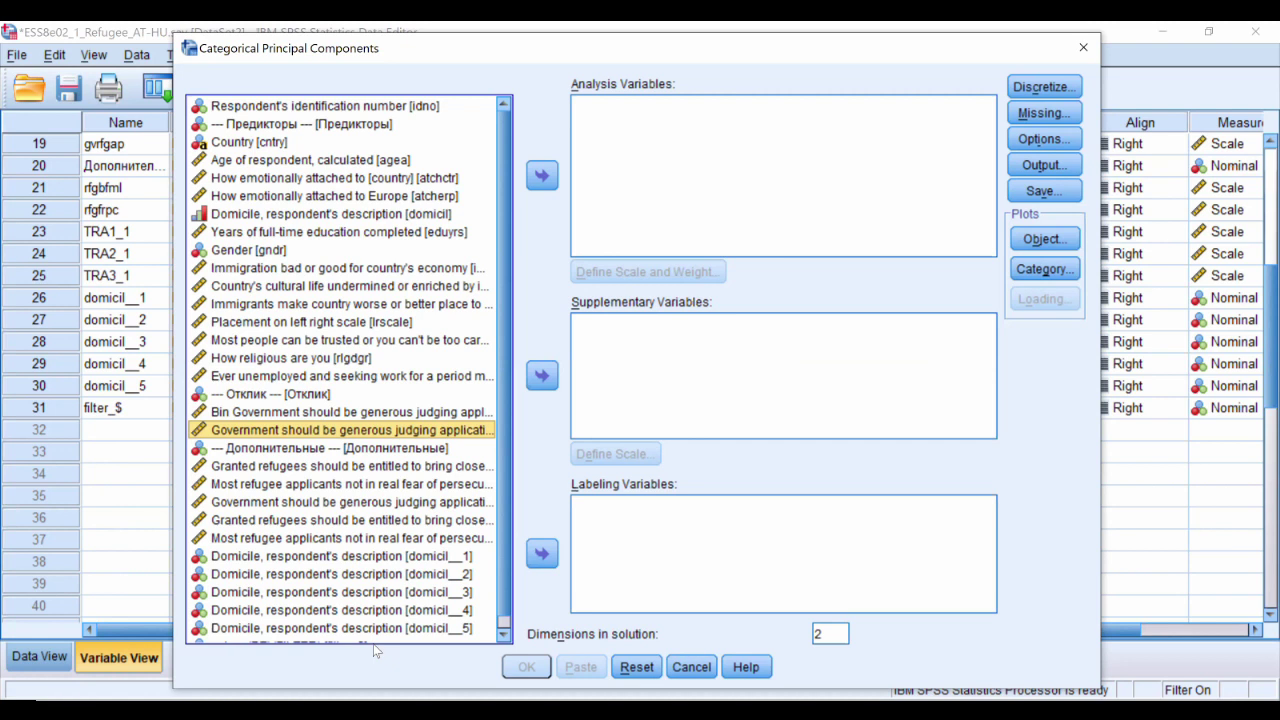
key(Return)
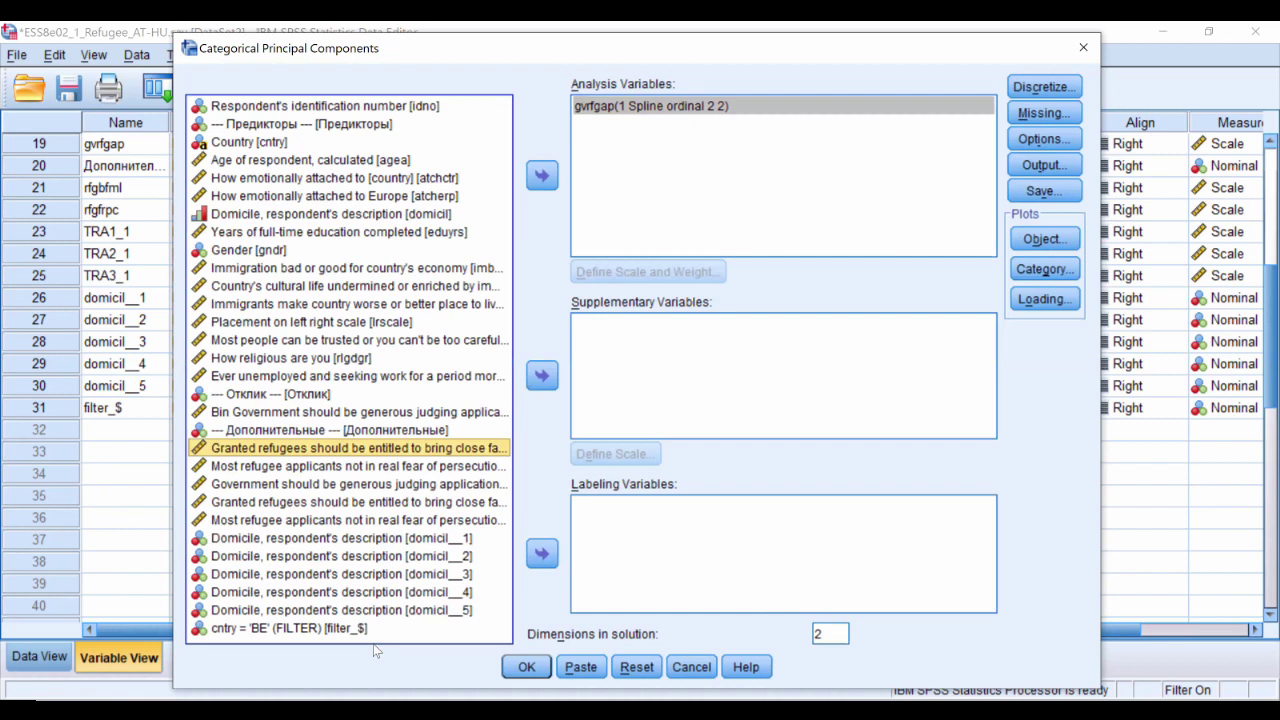
key(shift+Down)
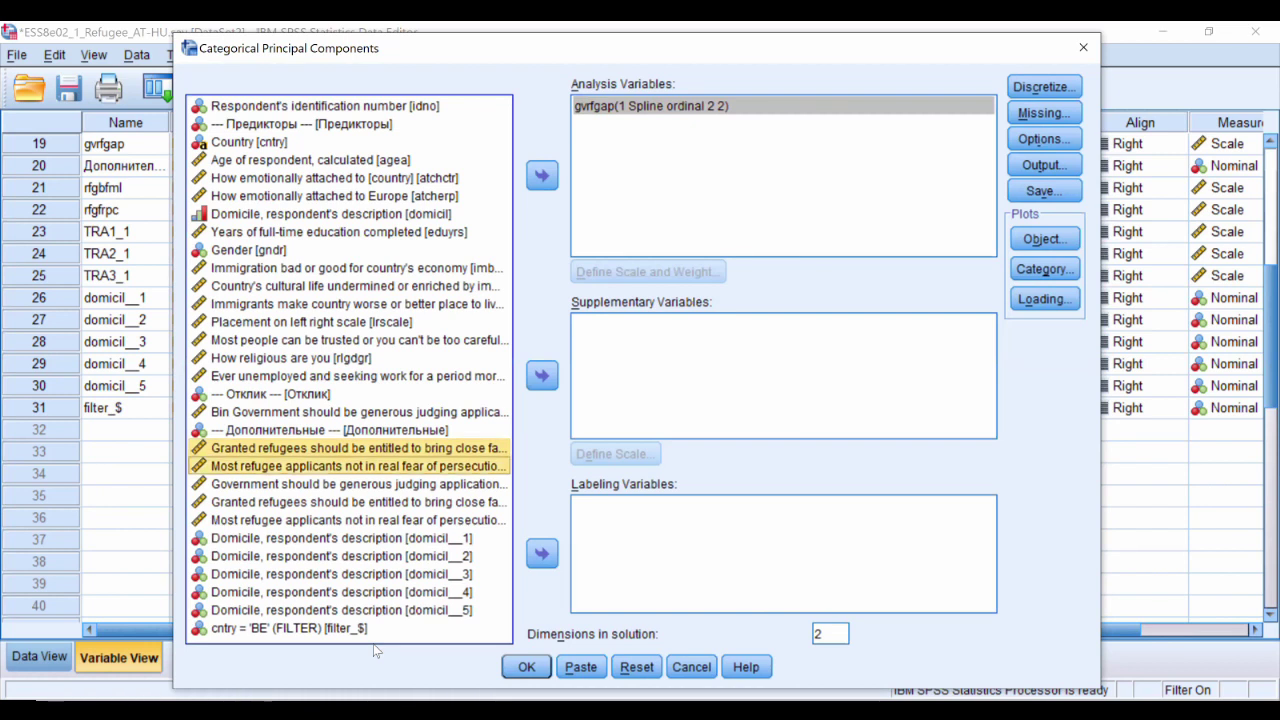
key(Return)
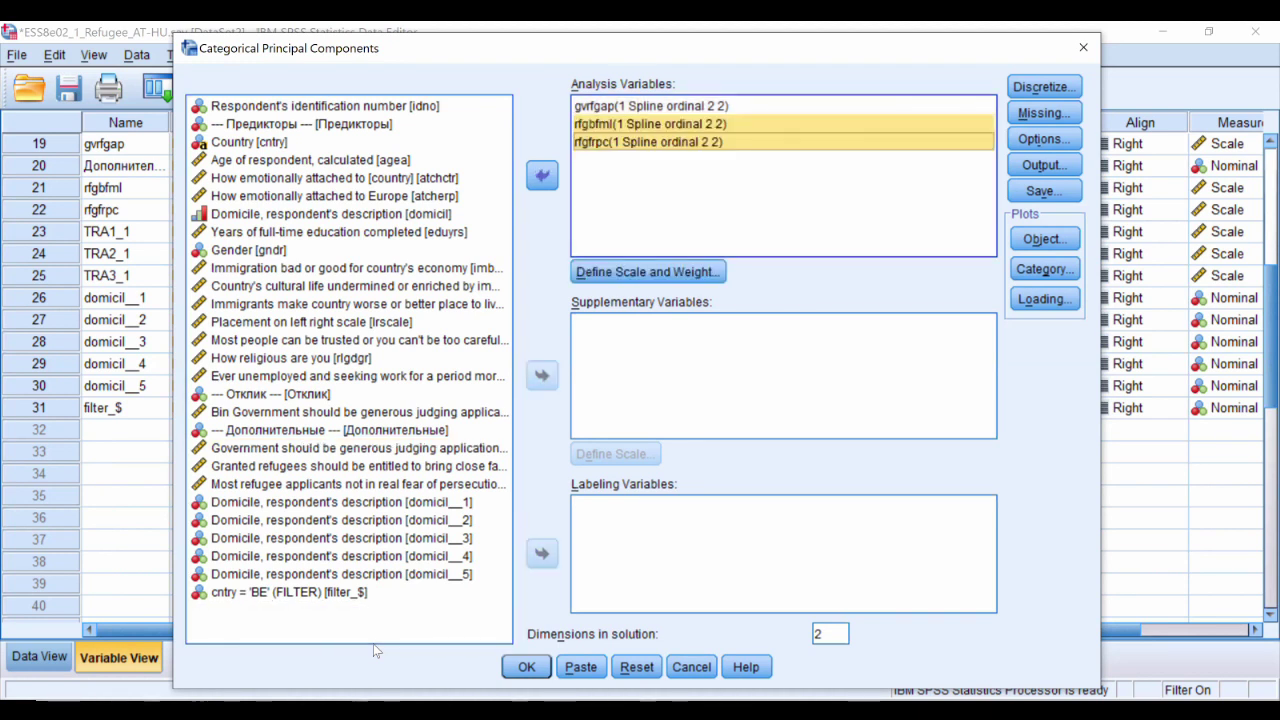
- Set the optimal scaling level of gvrfgap, rfgbfml and rfgfrpc to Ordinal
key(shift+Up)
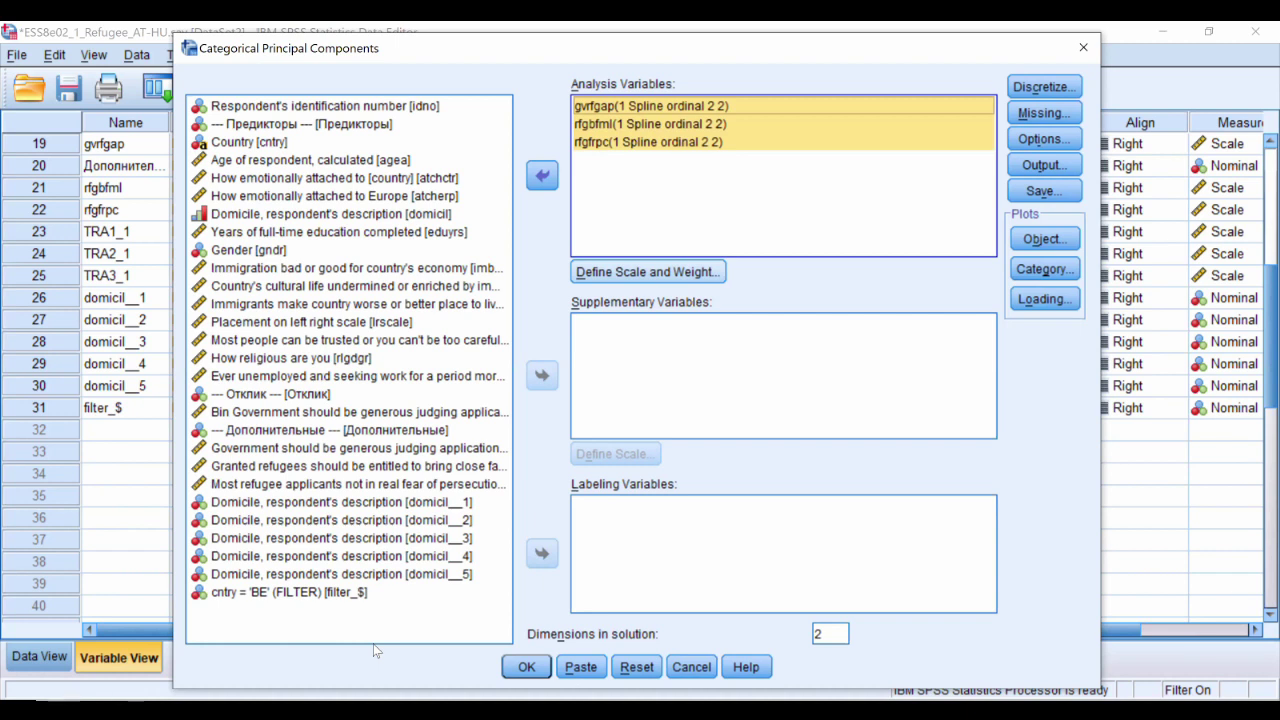
key(Tab)
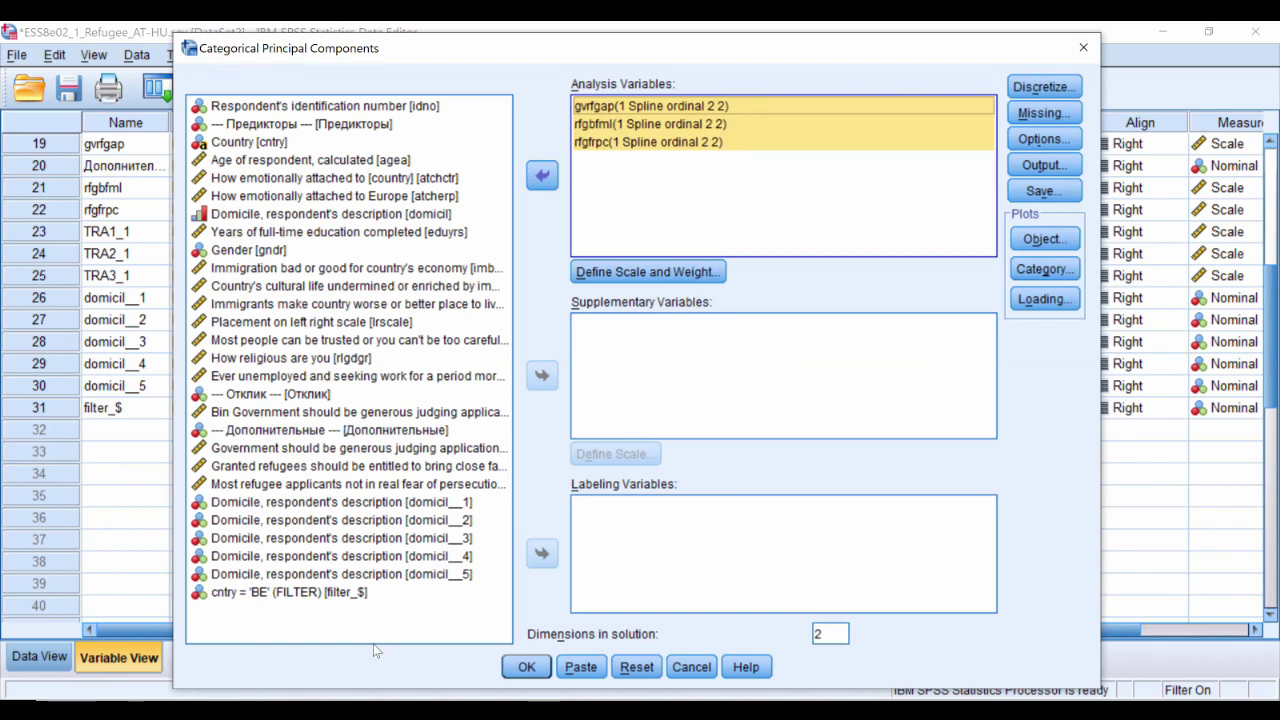
key(Tab)
key(space)
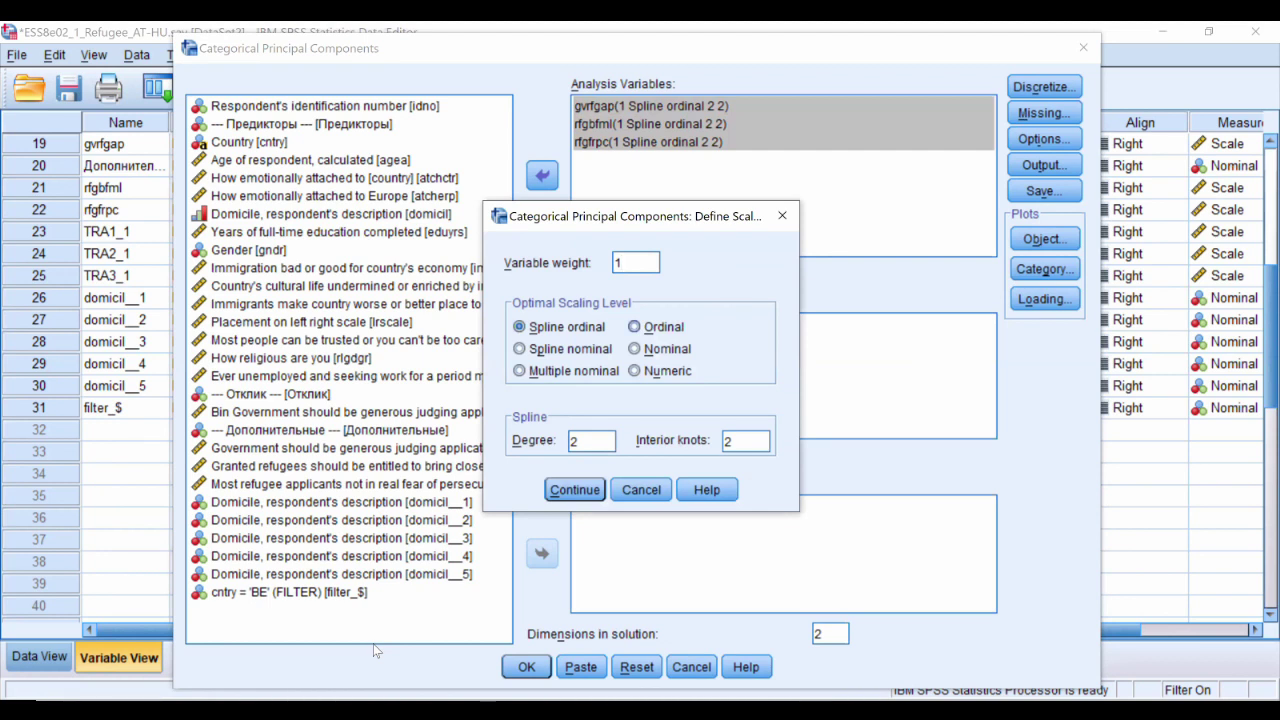
key(alt+o)
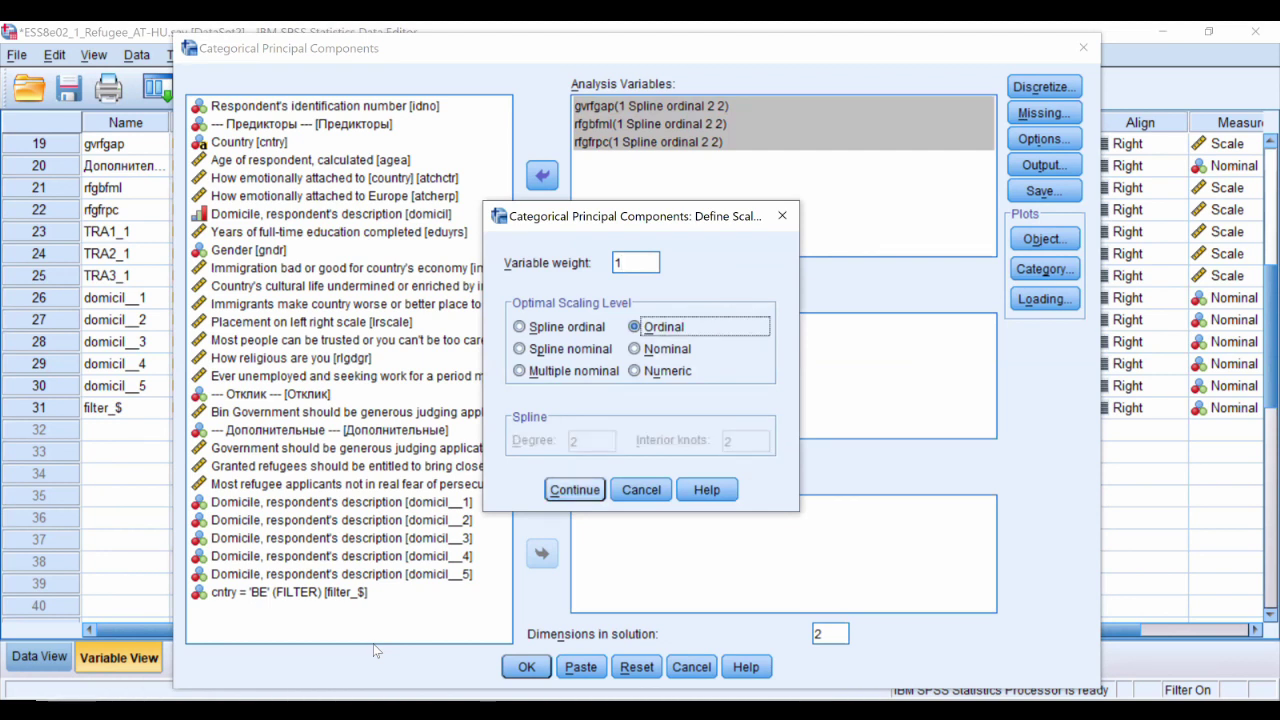
key(Return)
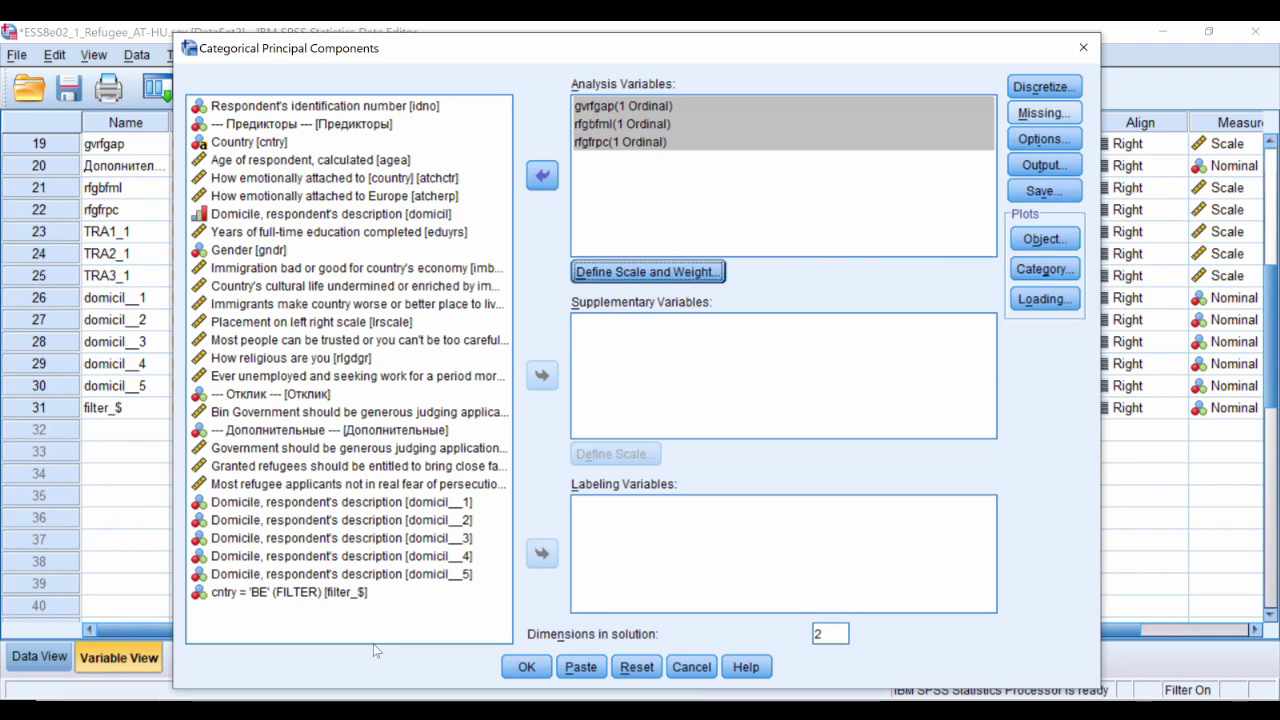
- Set the missing value strategy of gvrfgap, rfgbfml and rfgfrpc to exclude objects with missing values on the variable
key(alt+m)
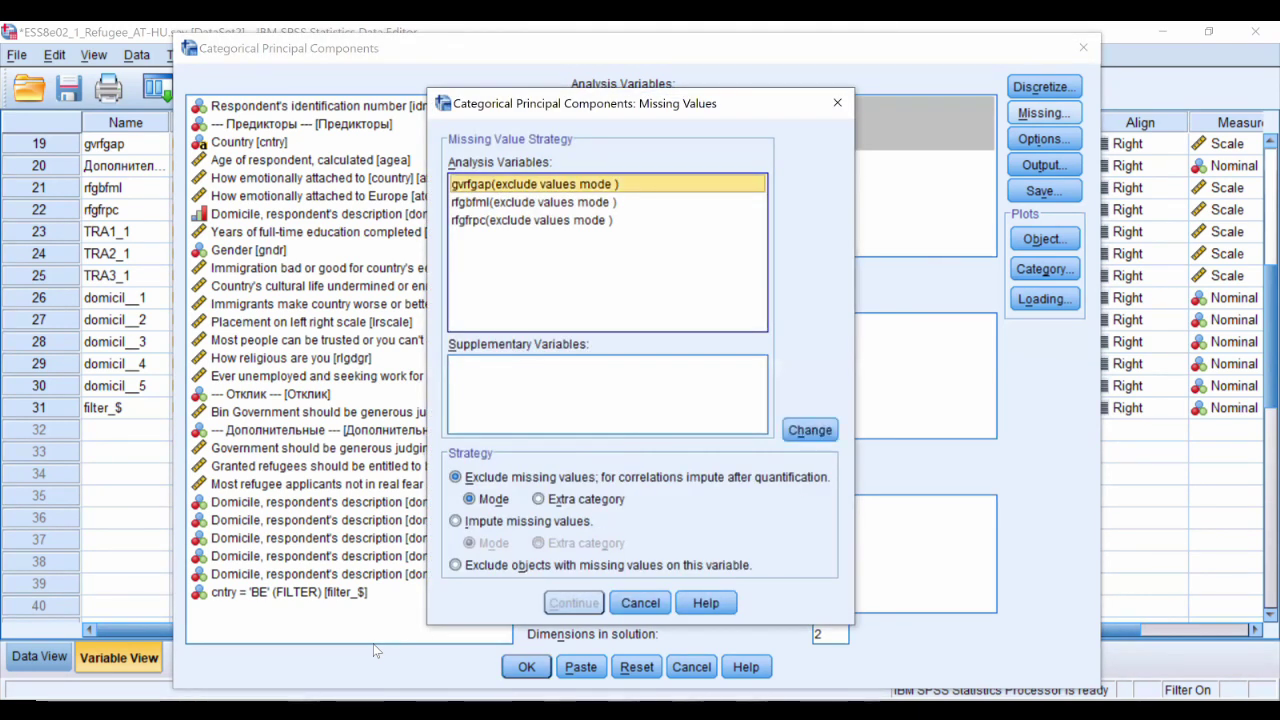
key(shift+Down)
key(shift+Down)
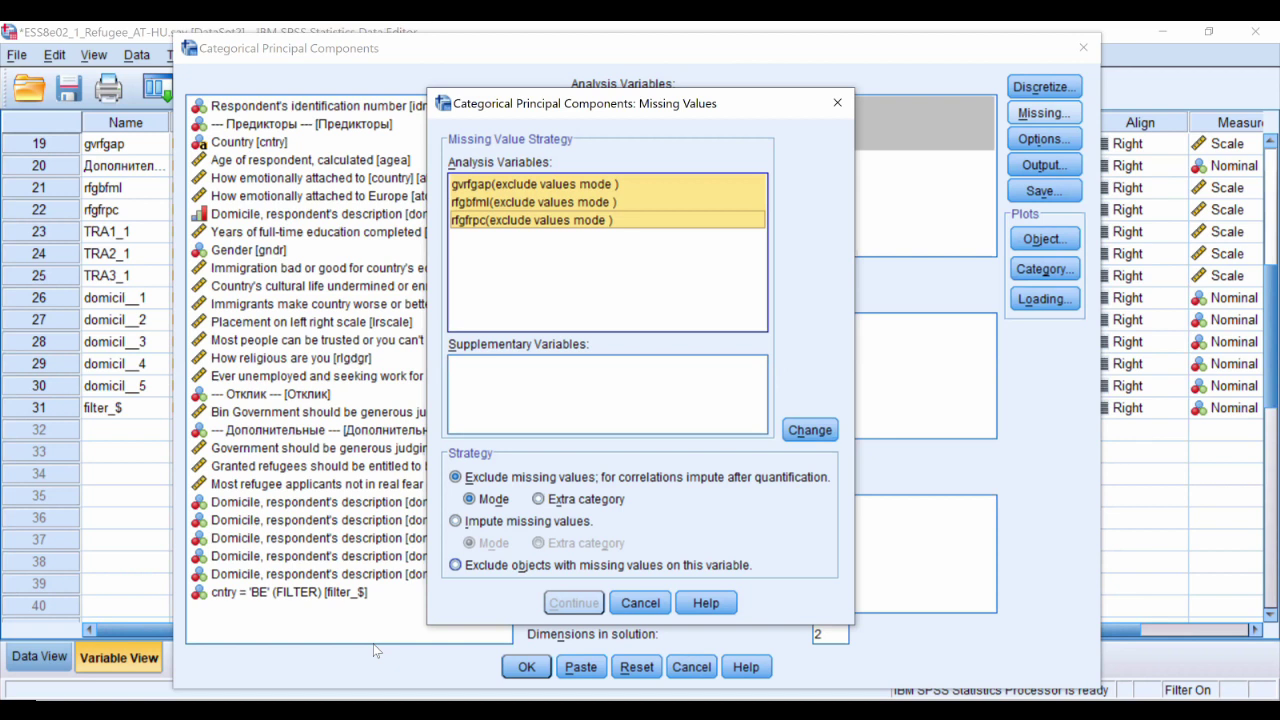
key(alt+j)
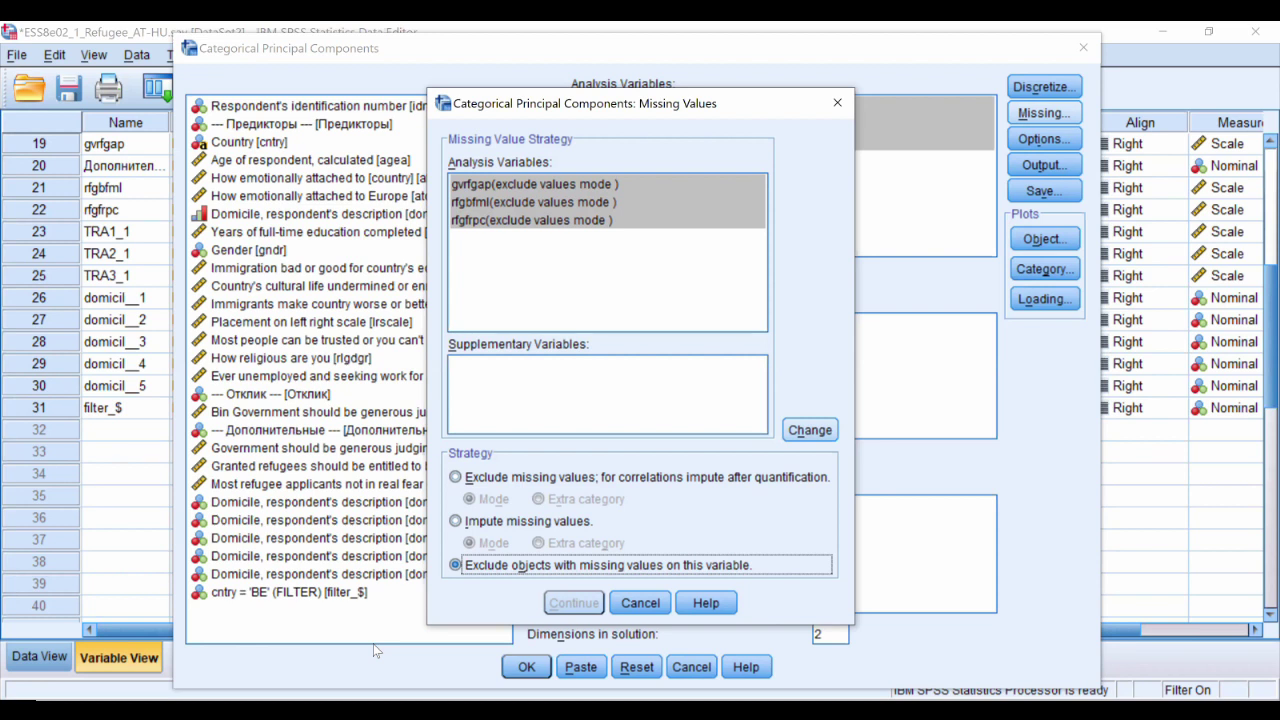
key(alt+h)
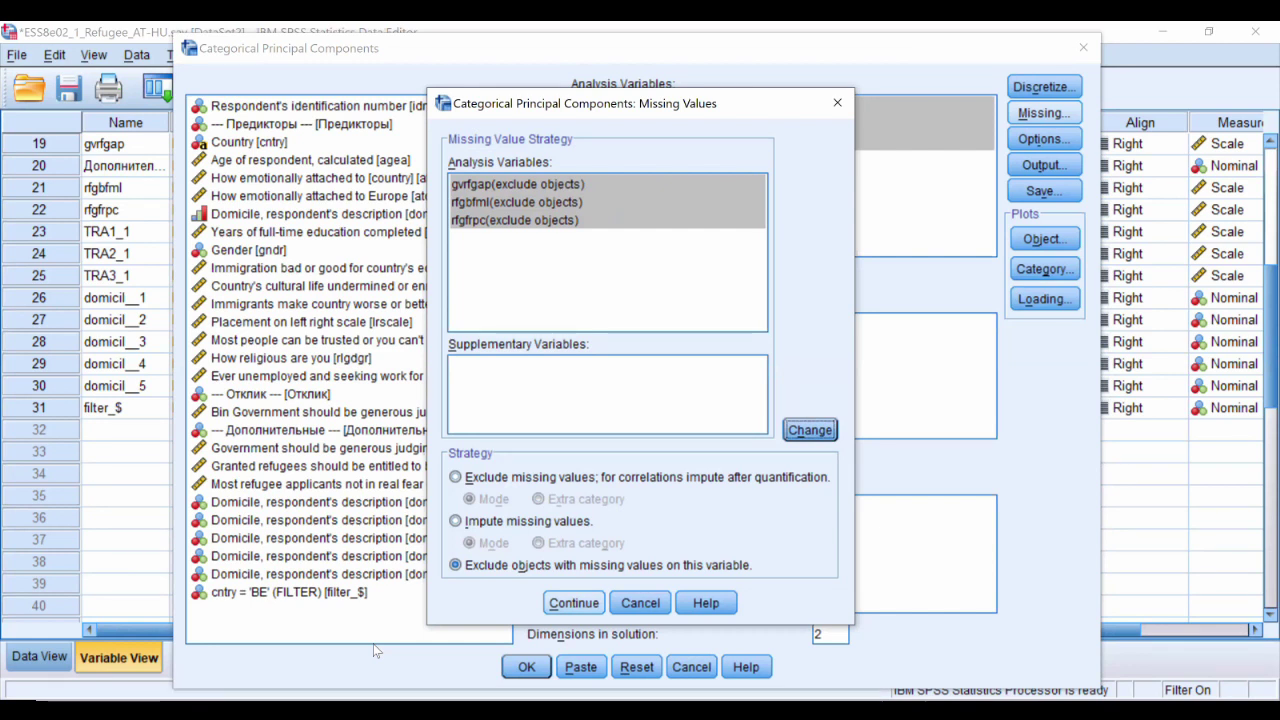
key(Tab)
key(Return)
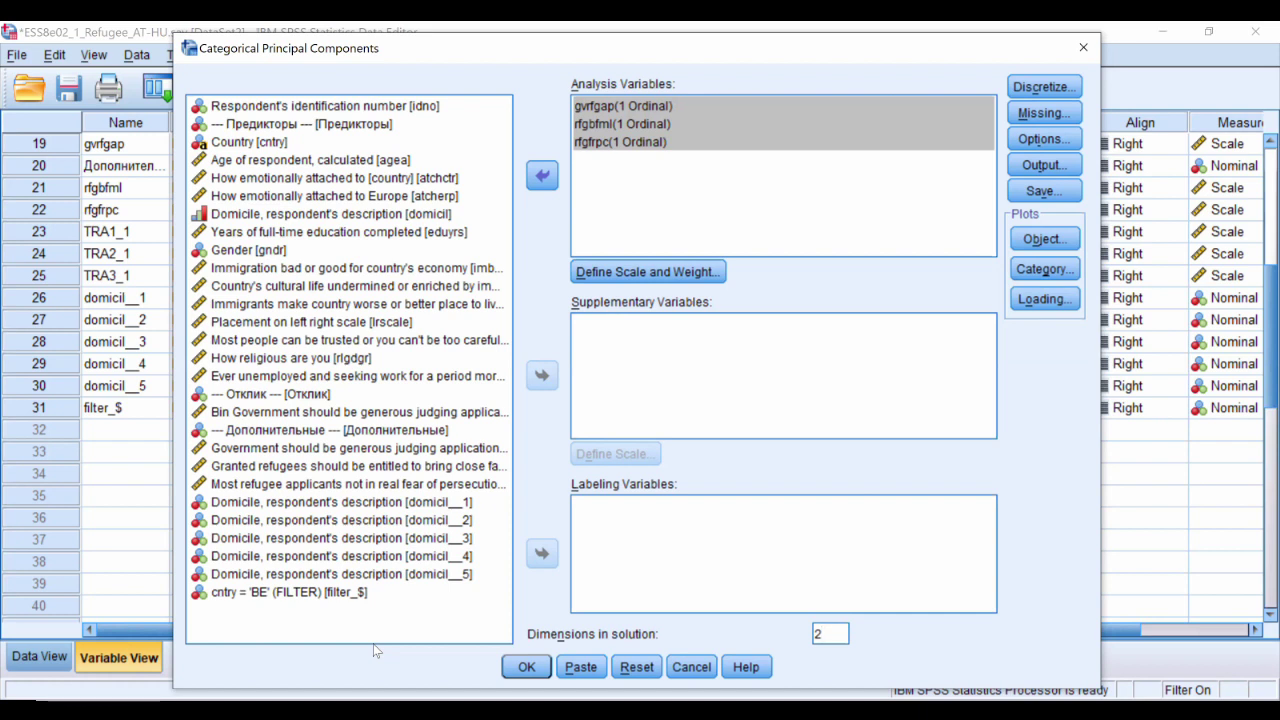
- Set the dimensions in solution to 3 and run the categorical principal components analysis
key(shift+Home)
text(3)
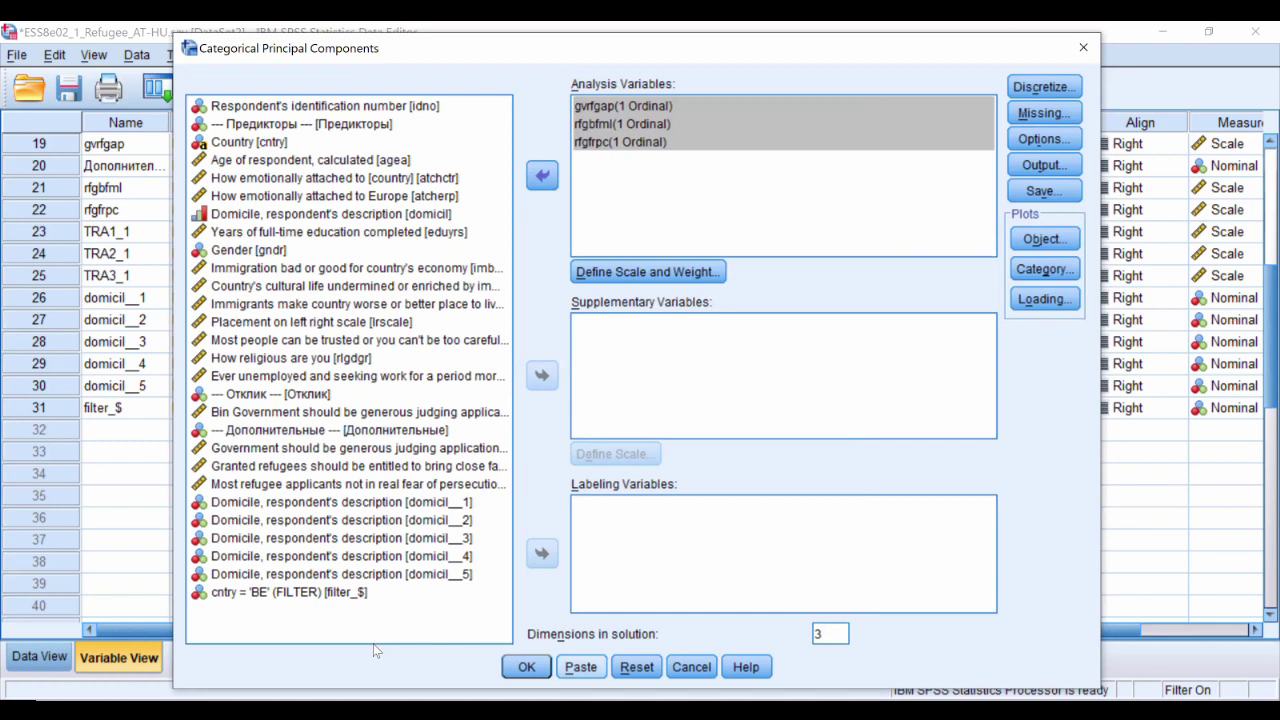
key(Tab)
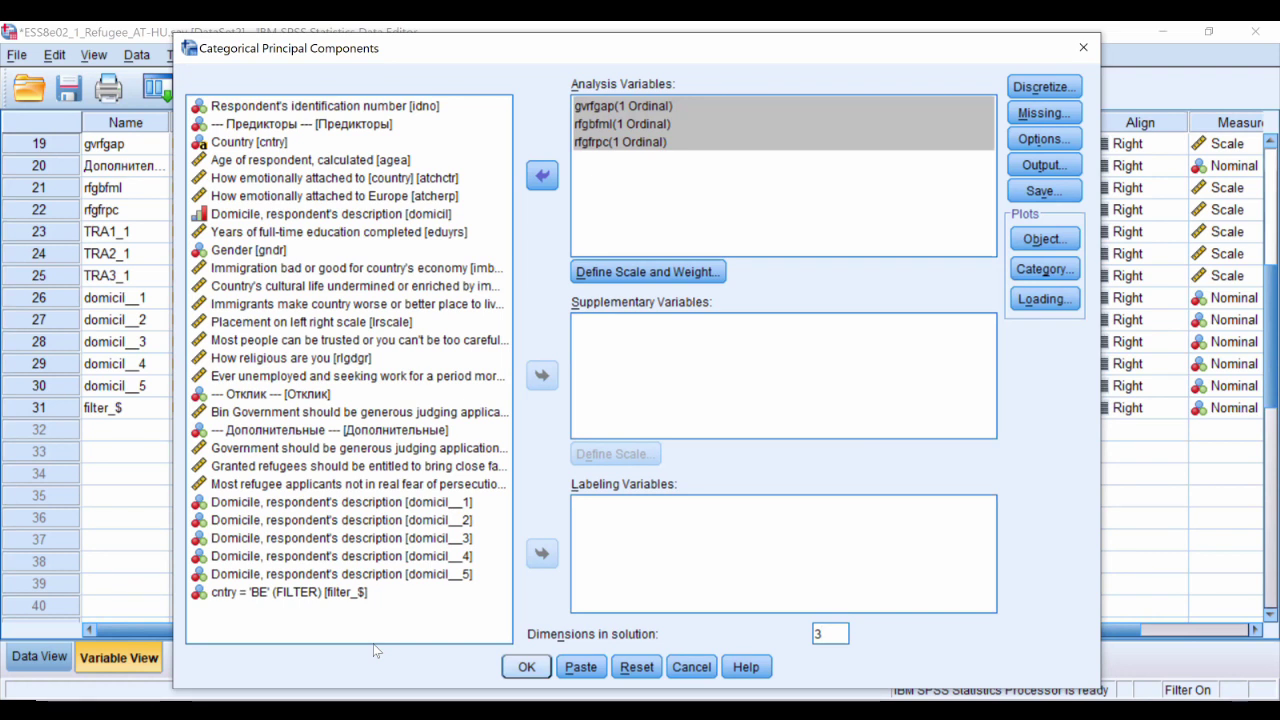
key(Escape)
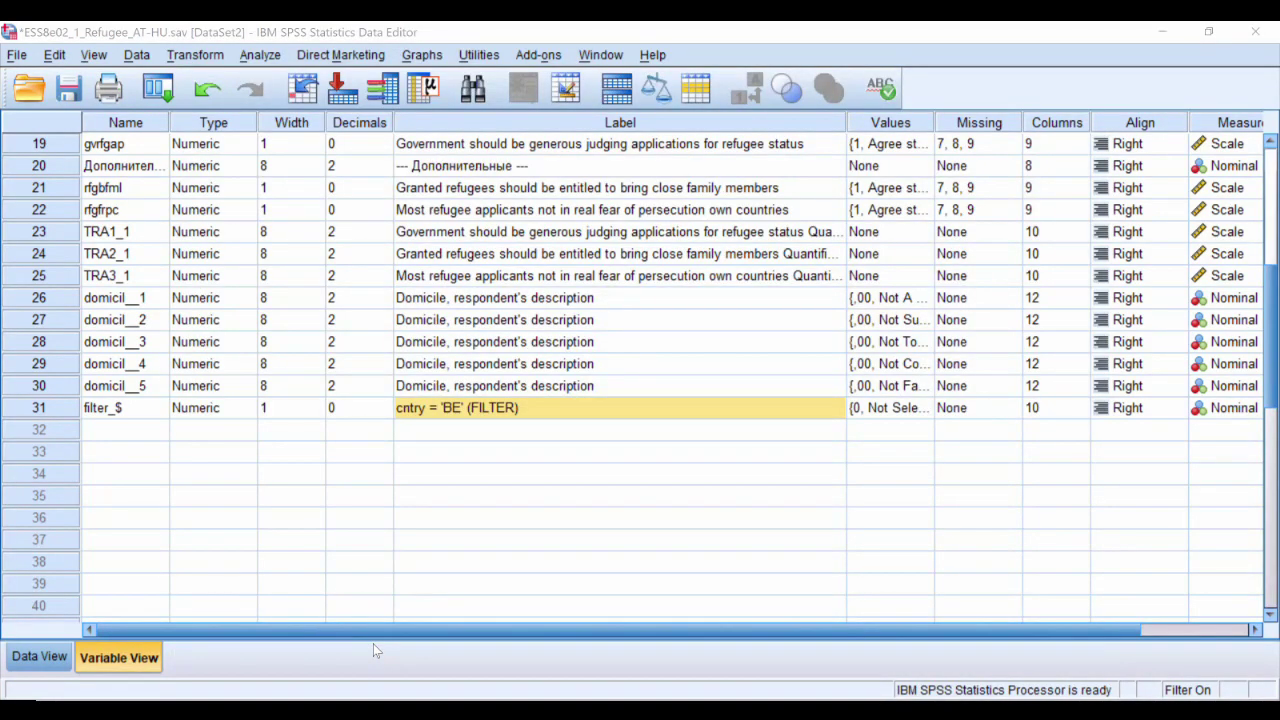
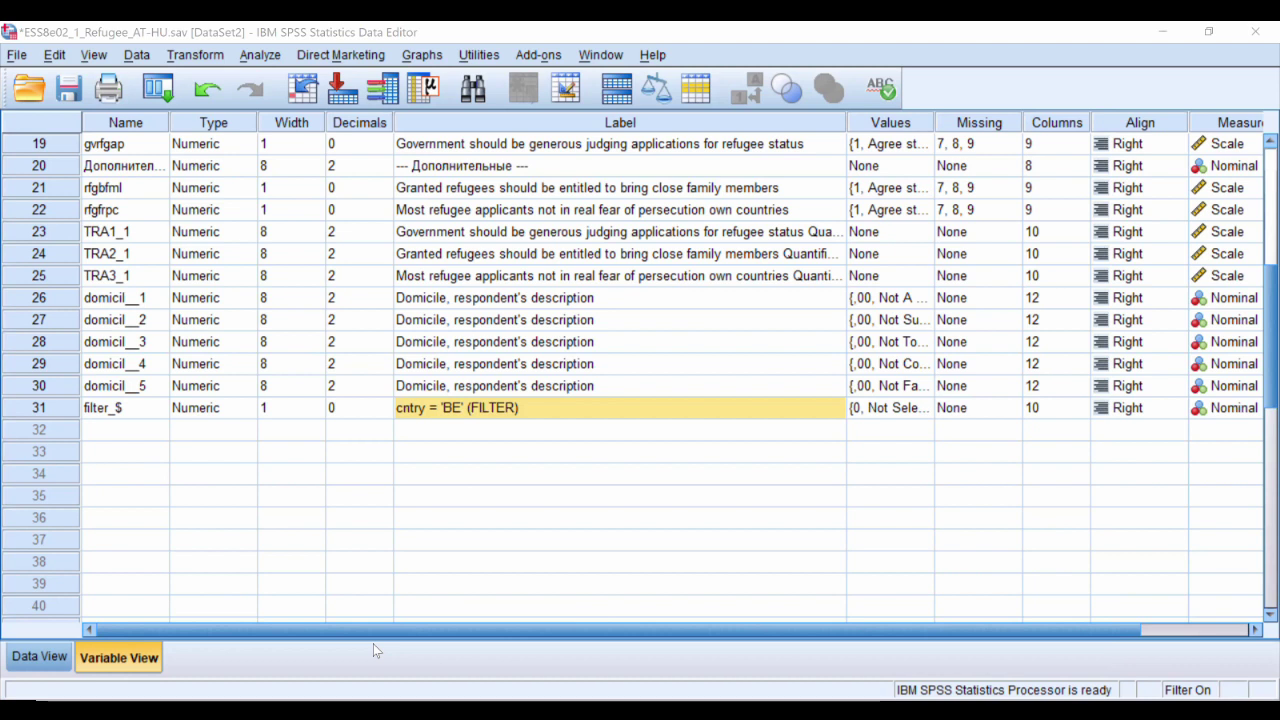
- Set the dimensions in solution to 1 and turn off the component loadings plot
key(Tab)
text(1)
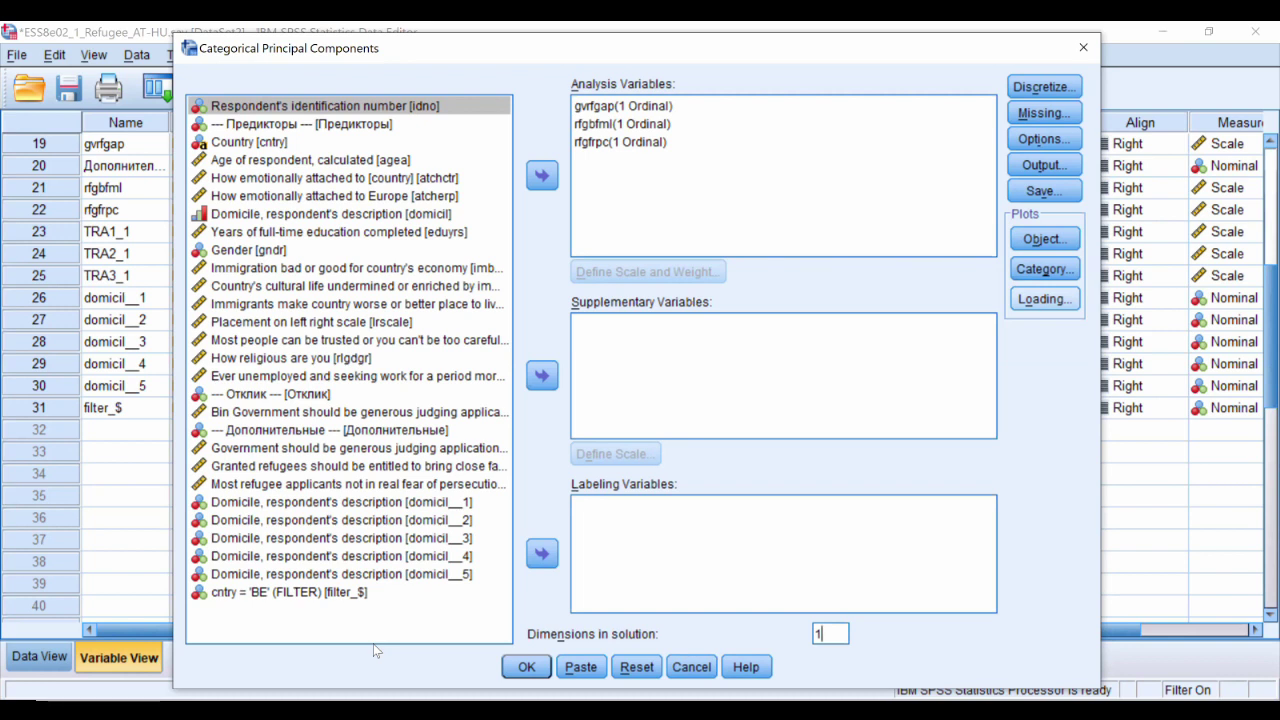
key(alt+l)
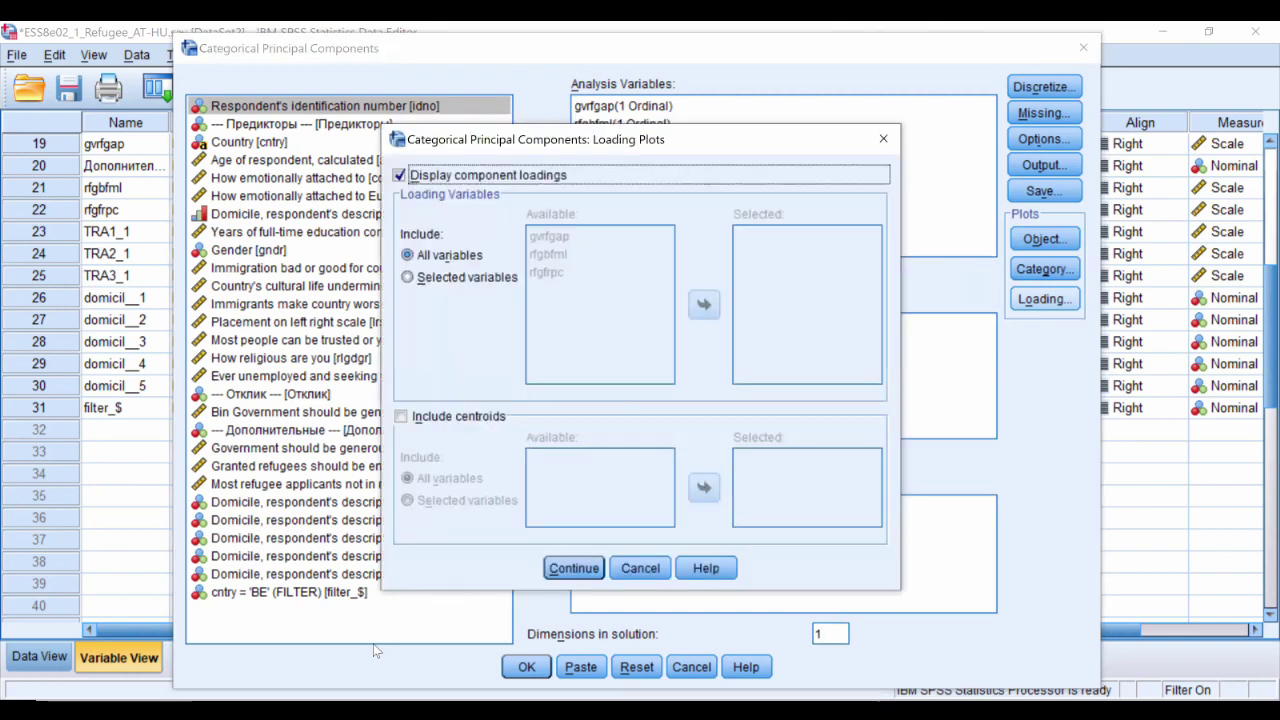
key(space)
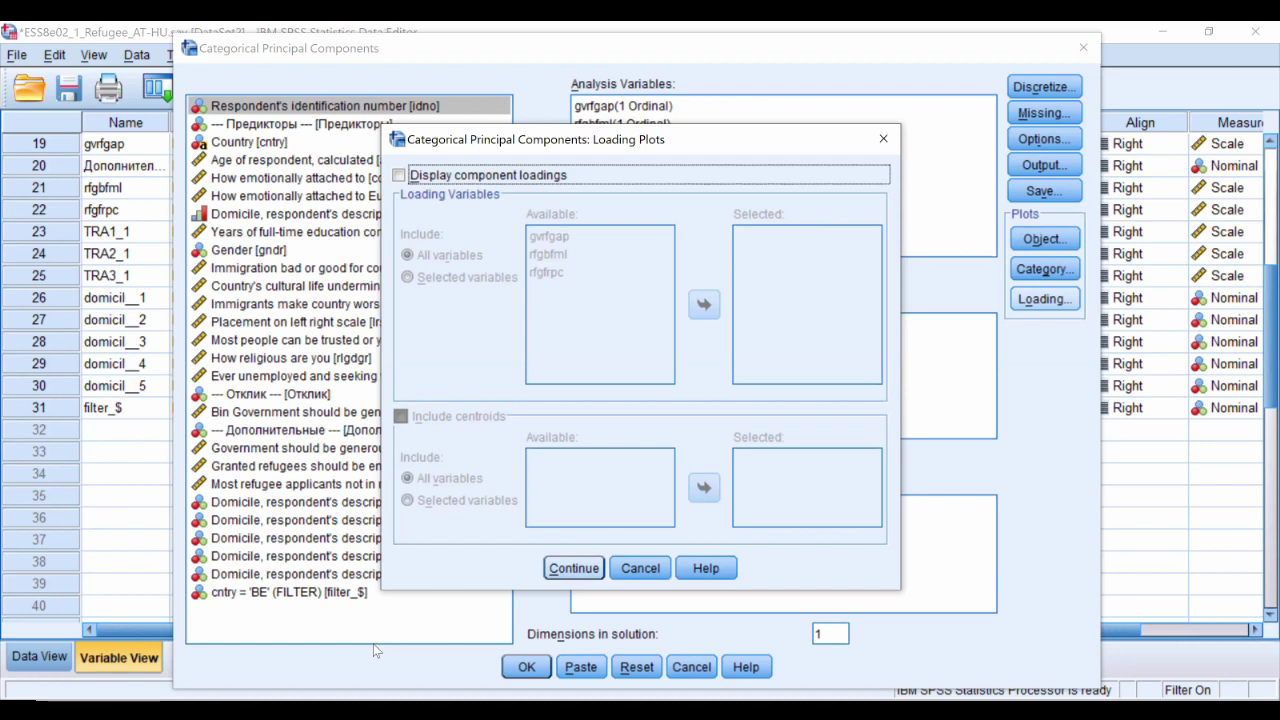
key(space)
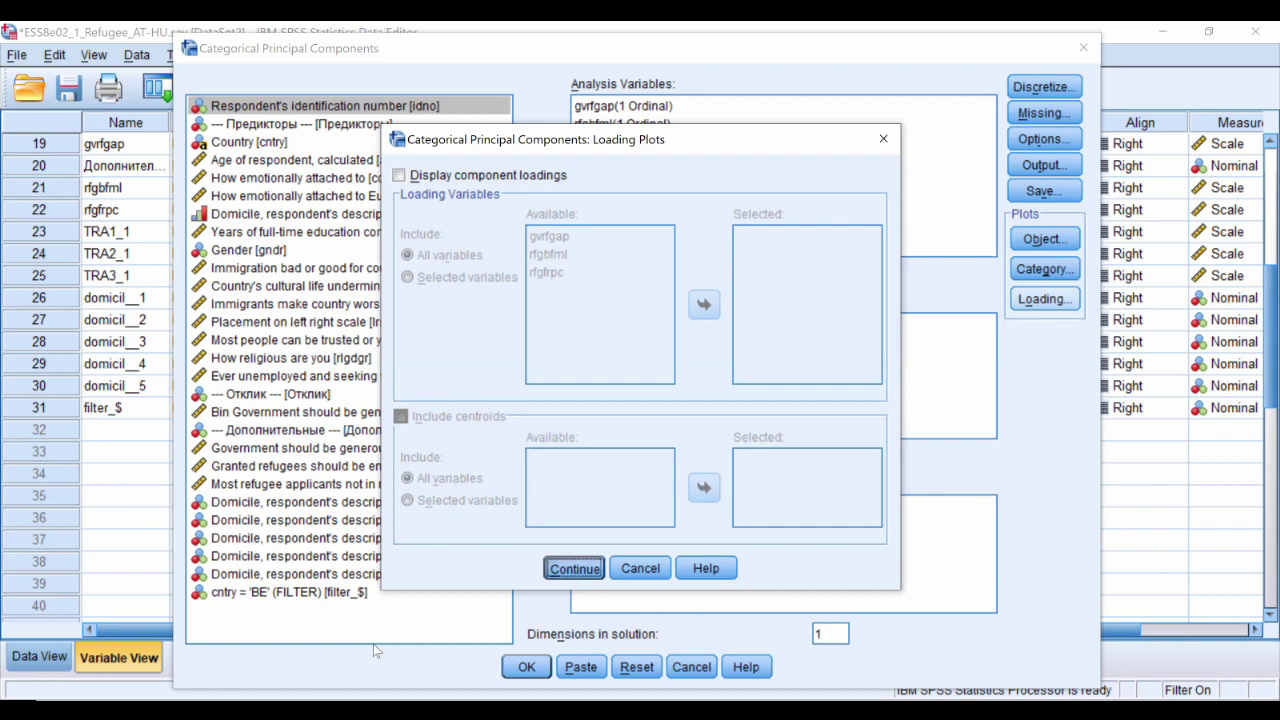
- Request transformation plots for gvrfgap, rfgbfml and rfgfrpc, with 1 dimension for multiple nominal
key(alt+g)
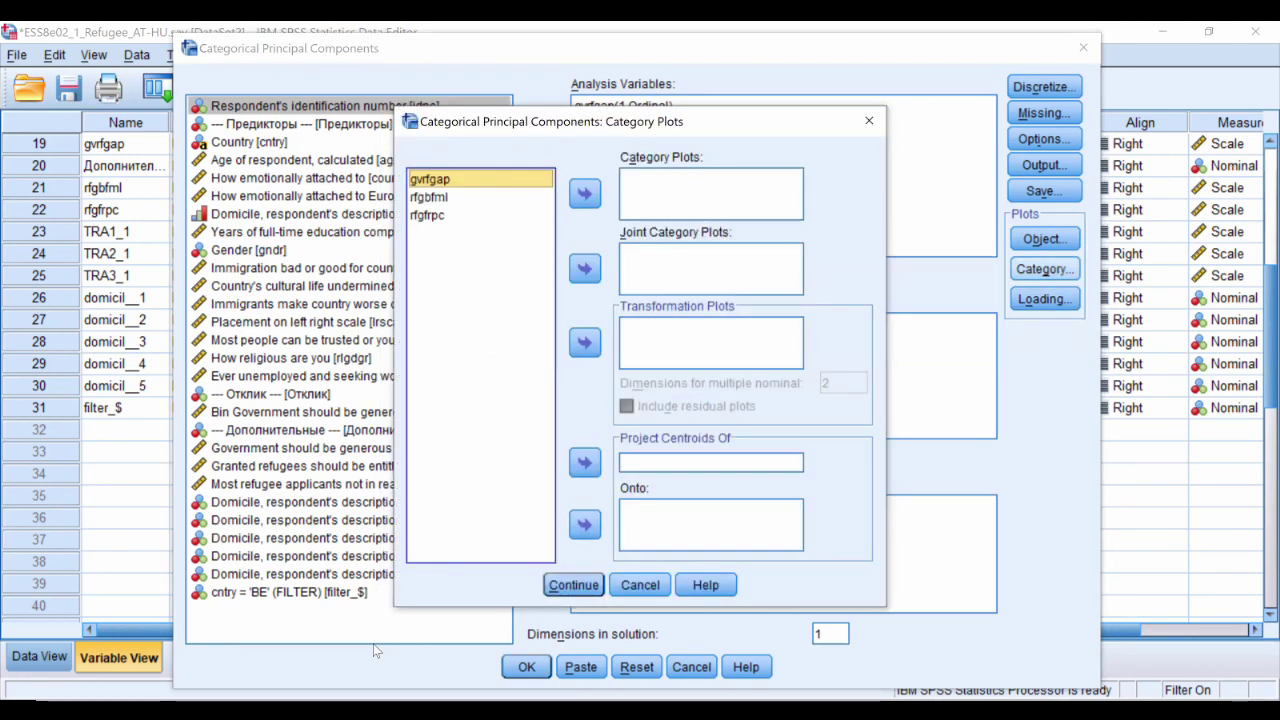
key(ctrl+End)
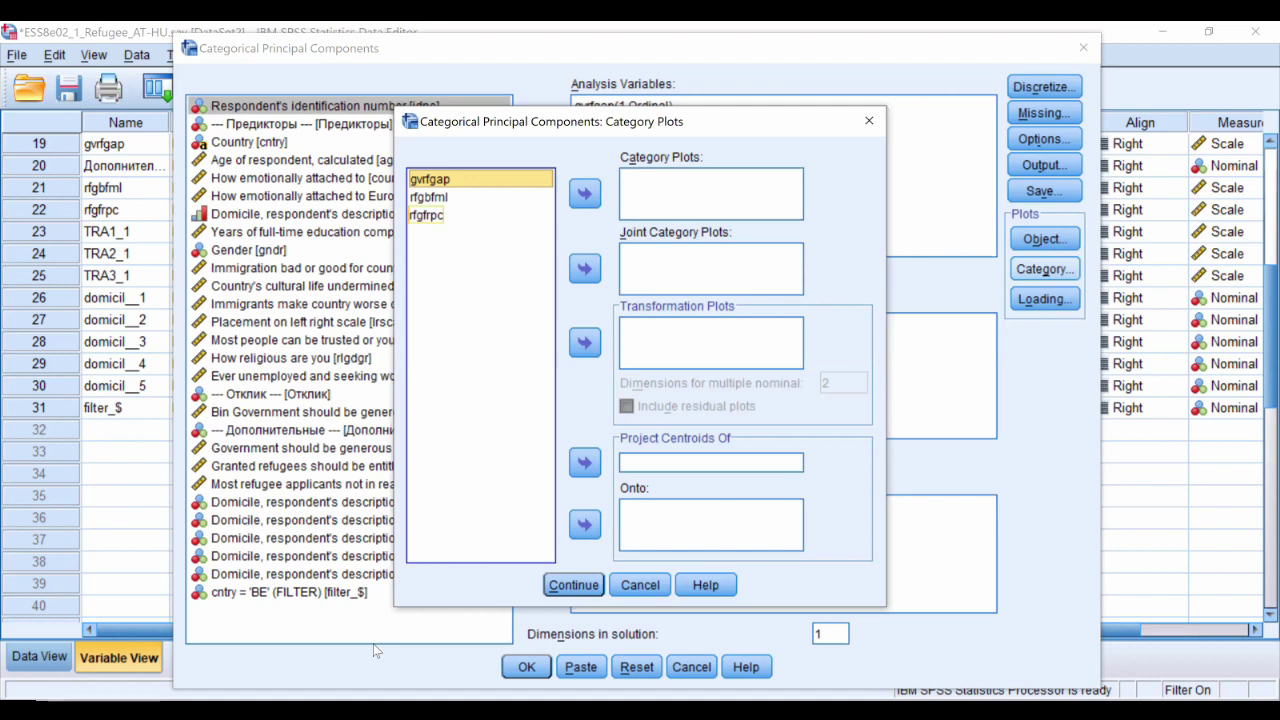
key(ctrl+Home)
key(shift+End)
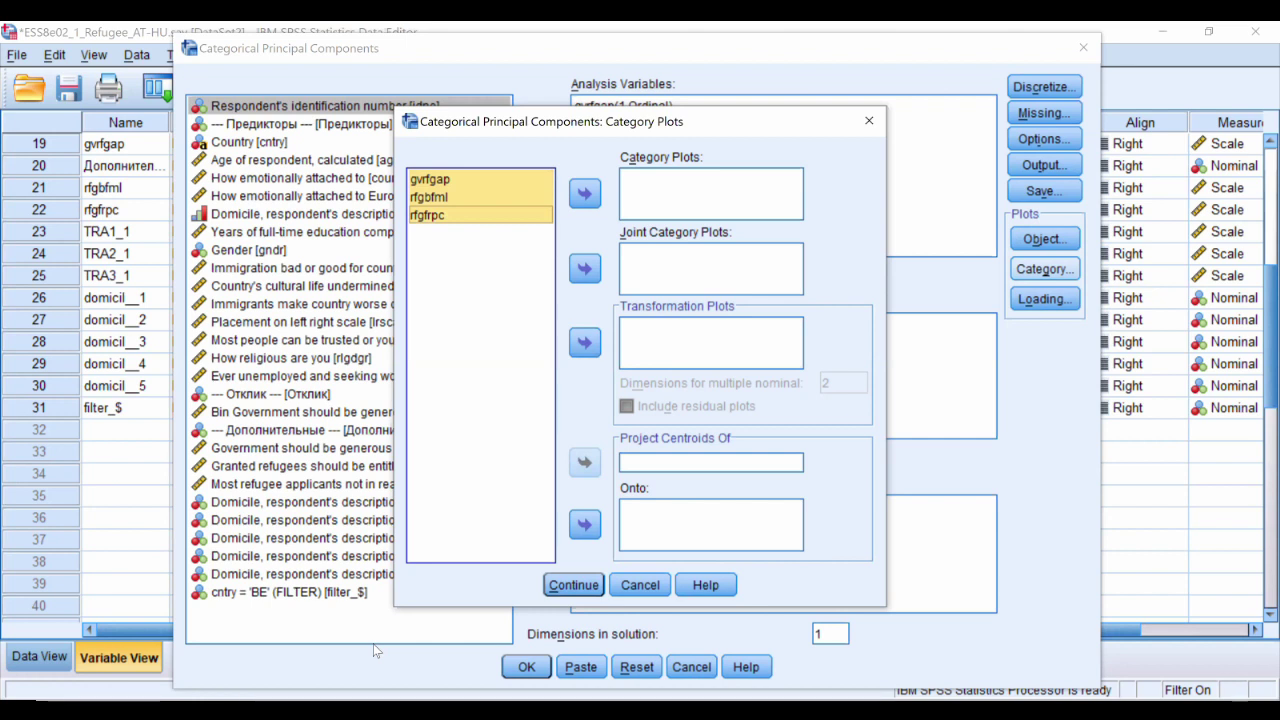
key(space)
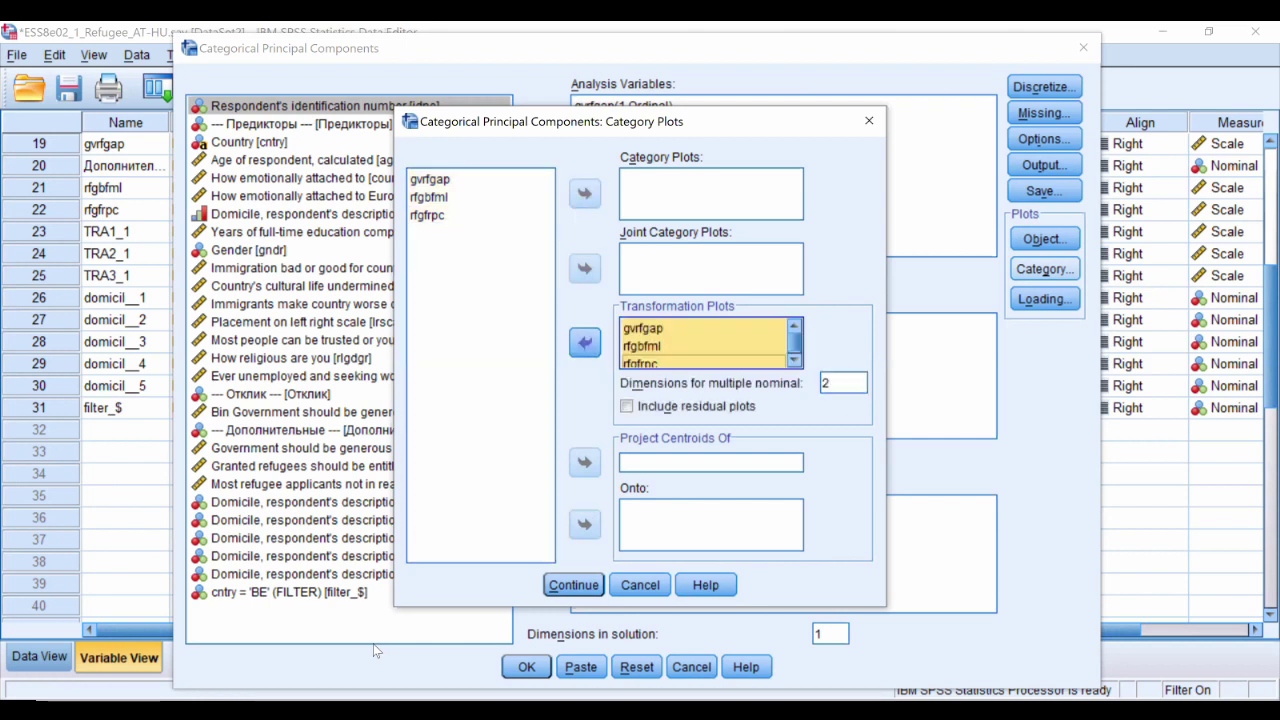
key(Tab)
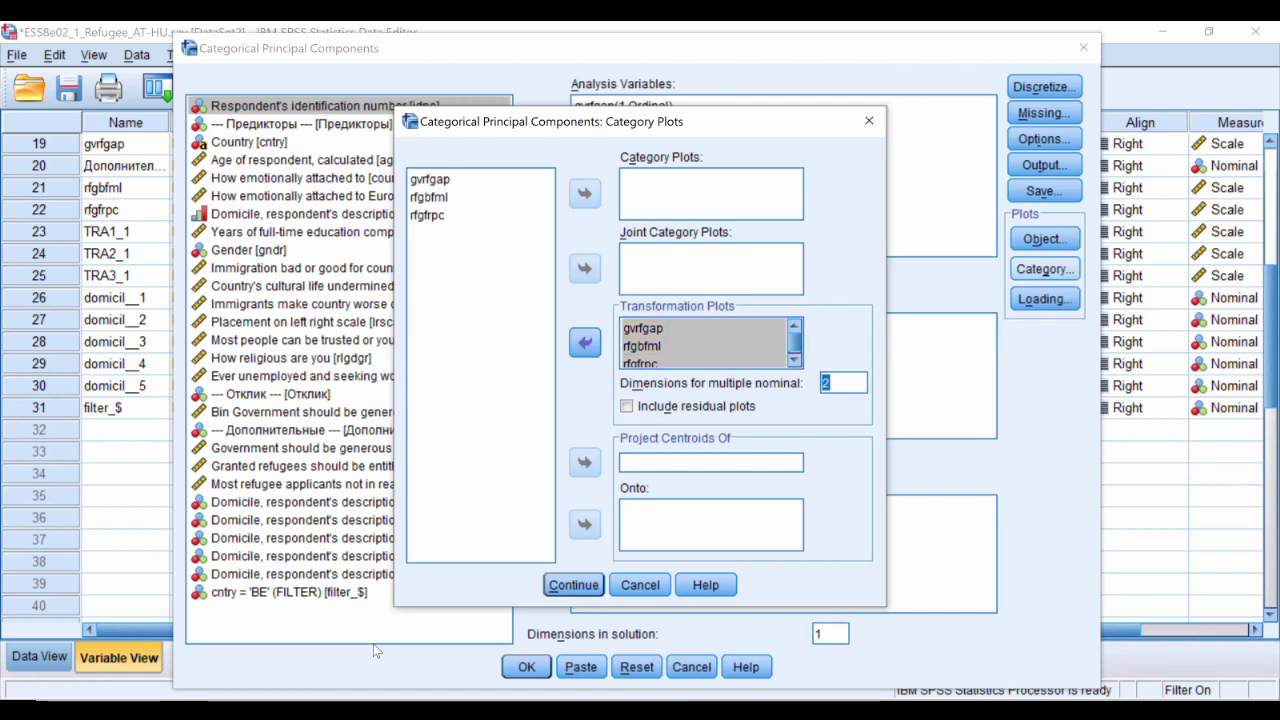
text(1)
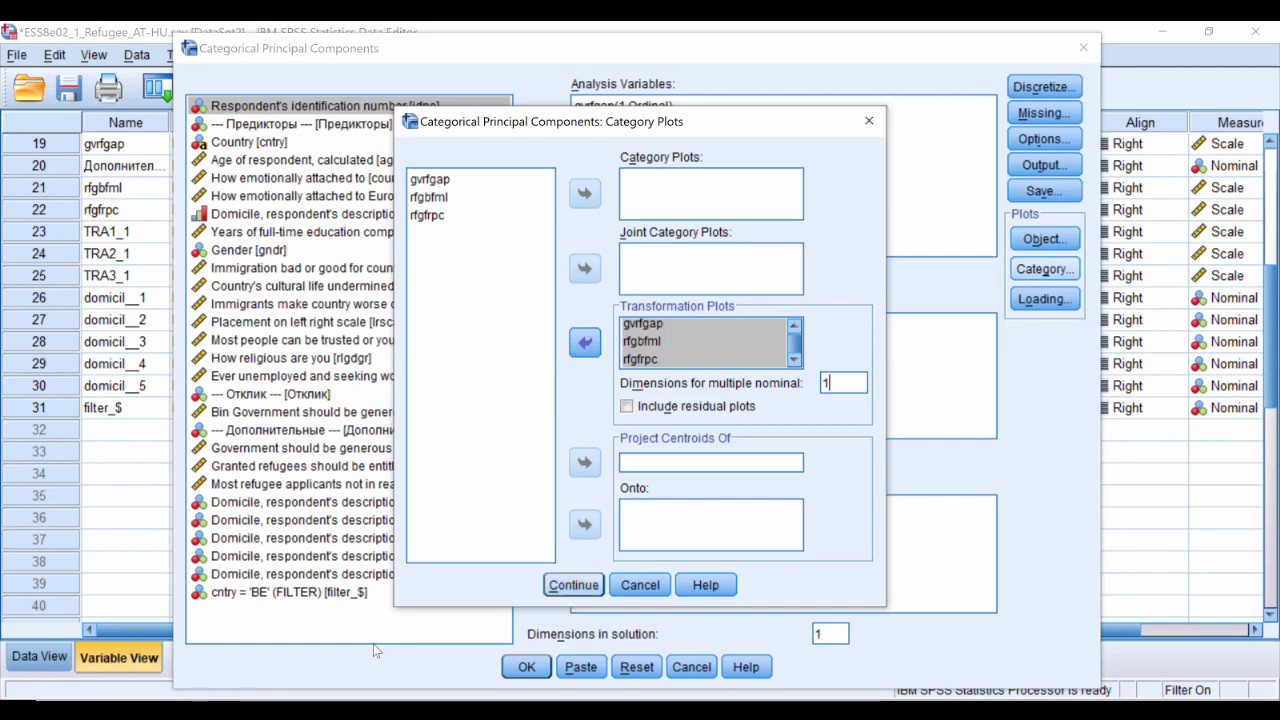
key(Return)
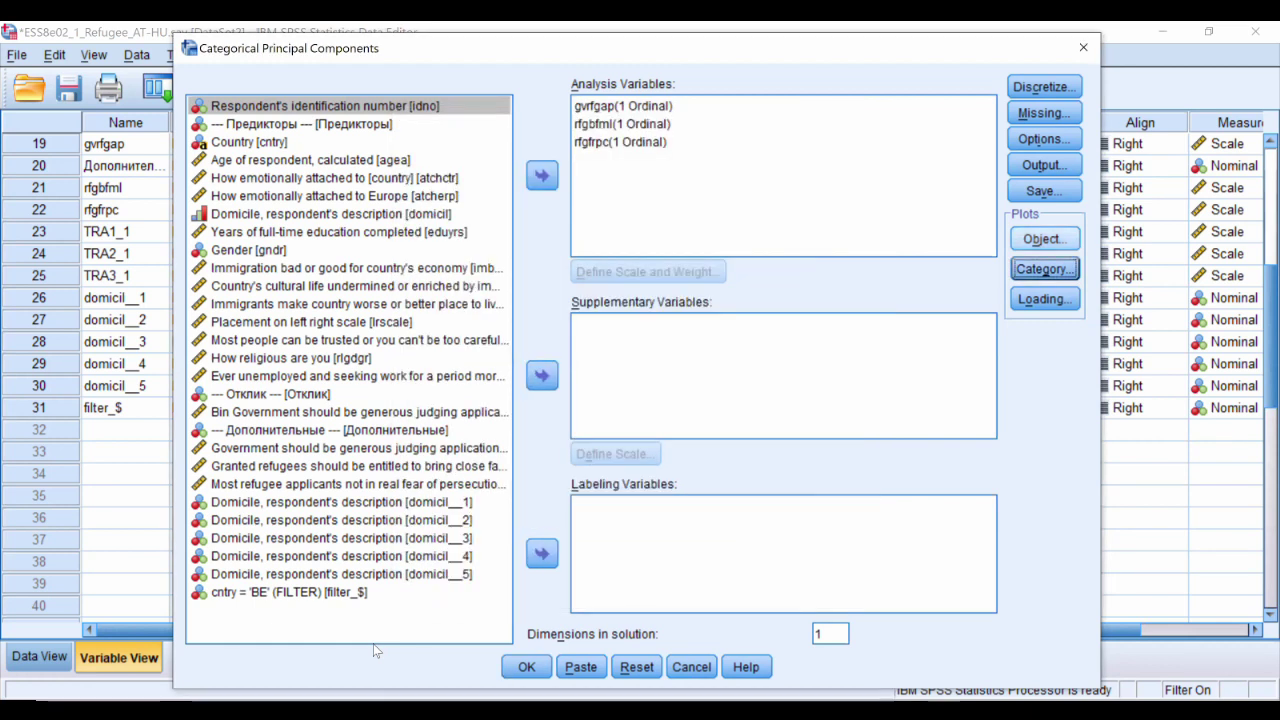
- Turn off the object points plot for the analysis
key(shift+Tab)
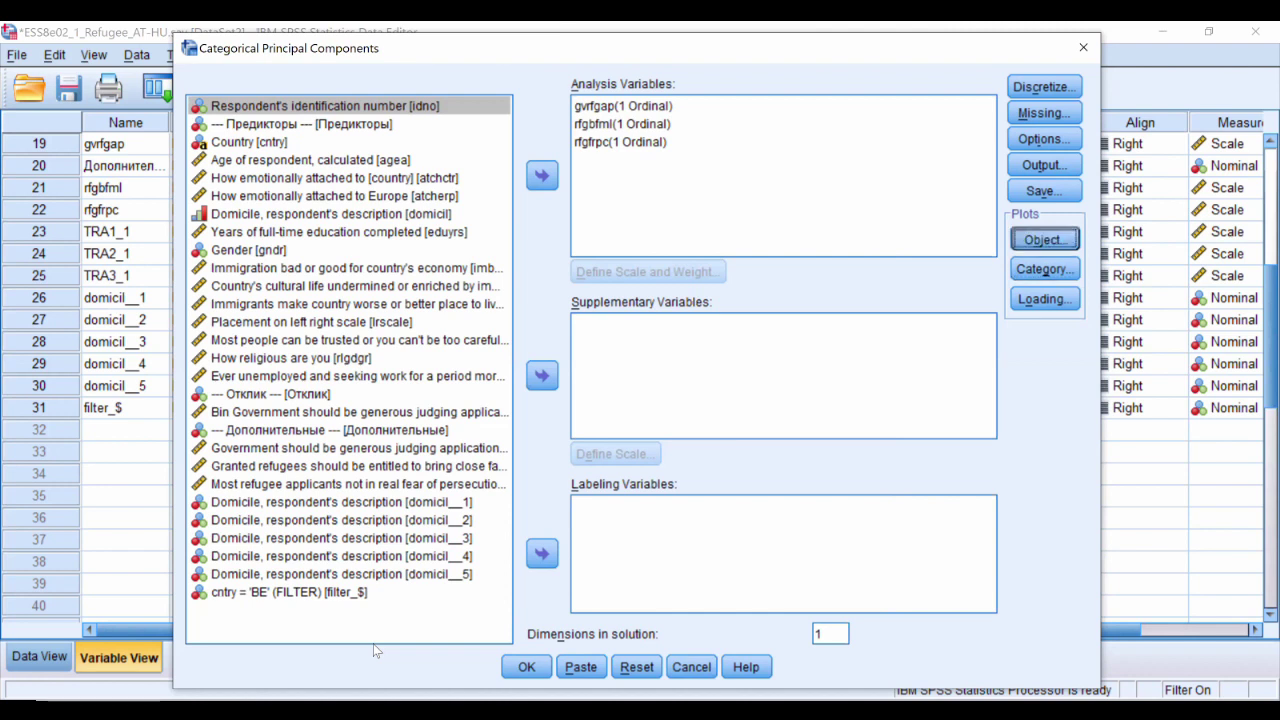
key(Return)
key(space)
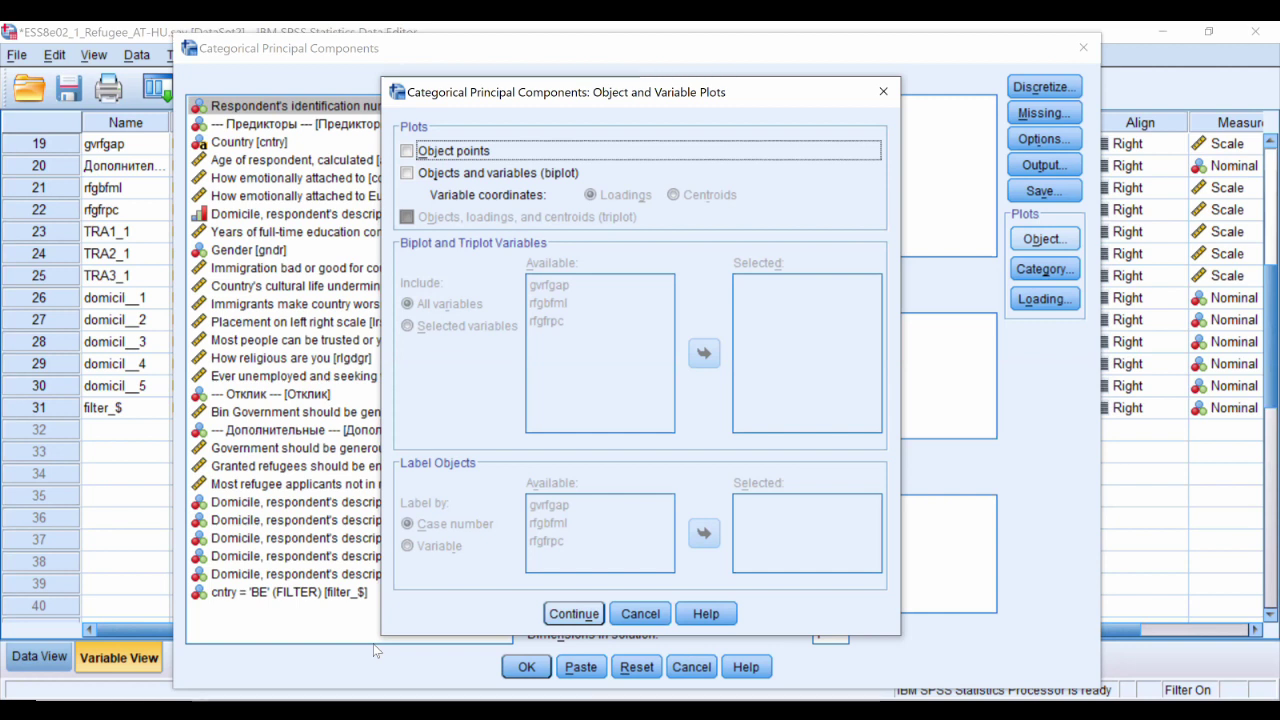
key(Return)
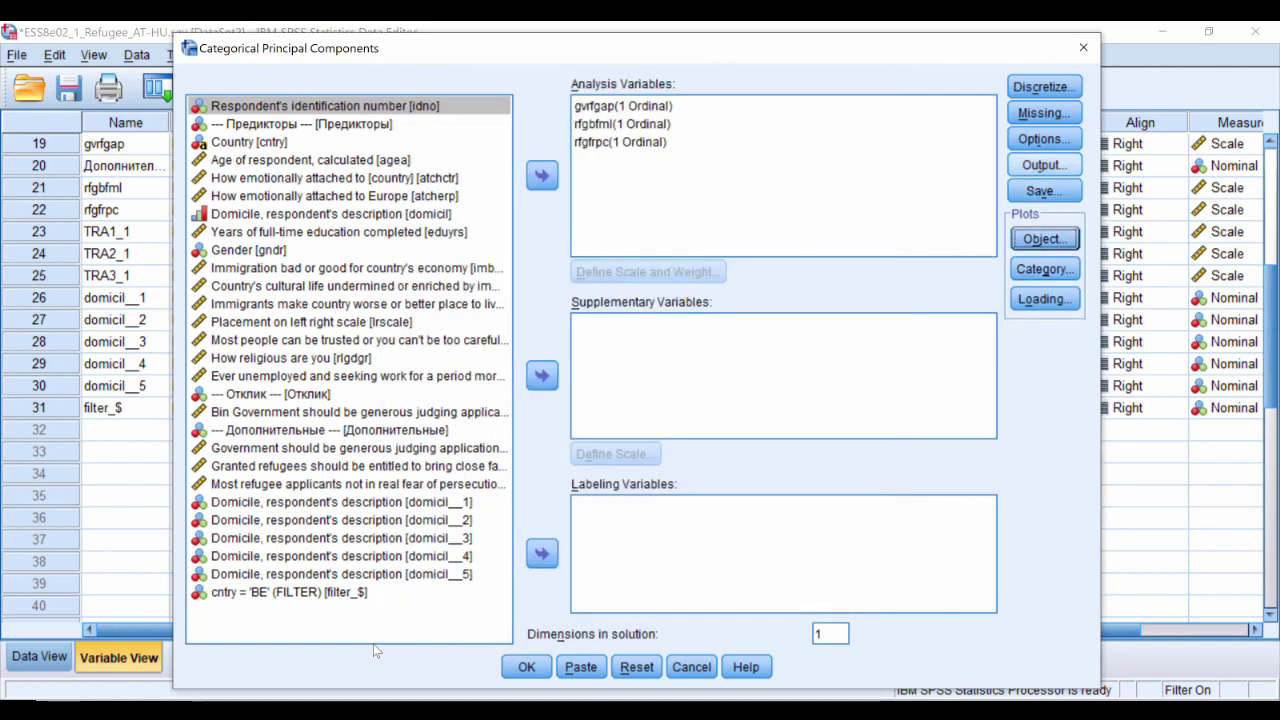
- Add the Variance accounted for table to the analysis output
key(alt+t)
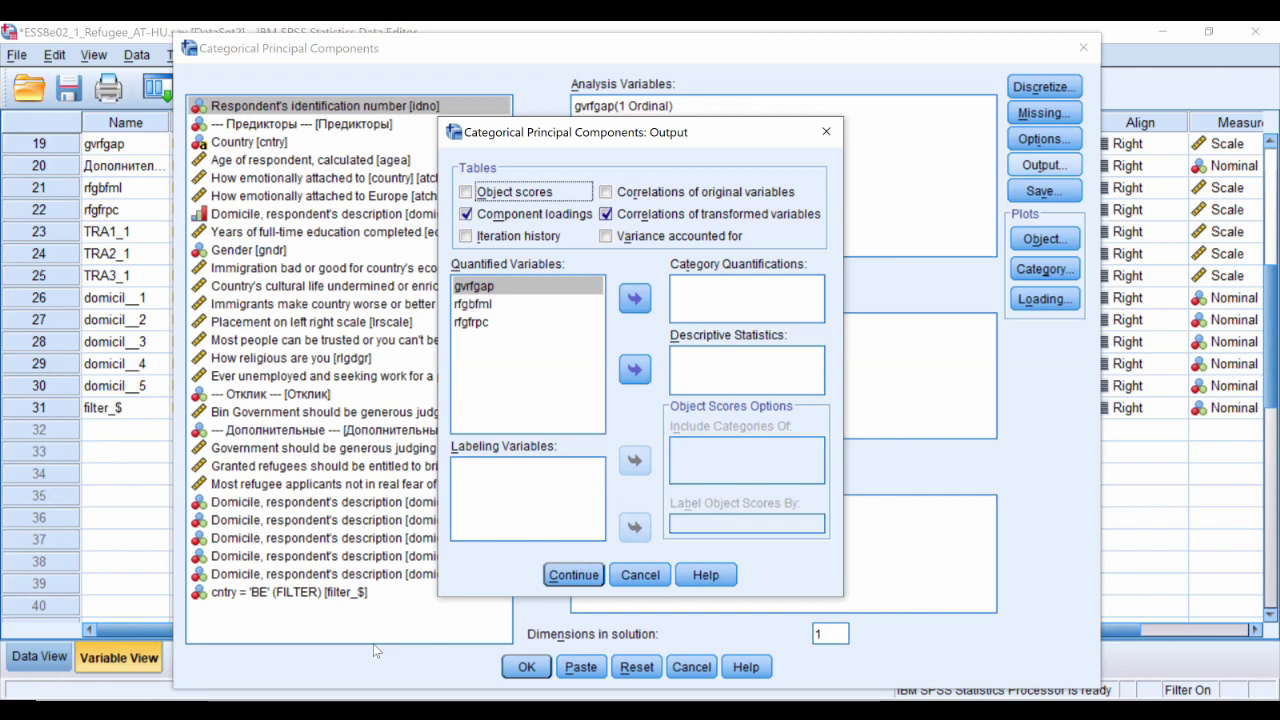
key(alt+v)
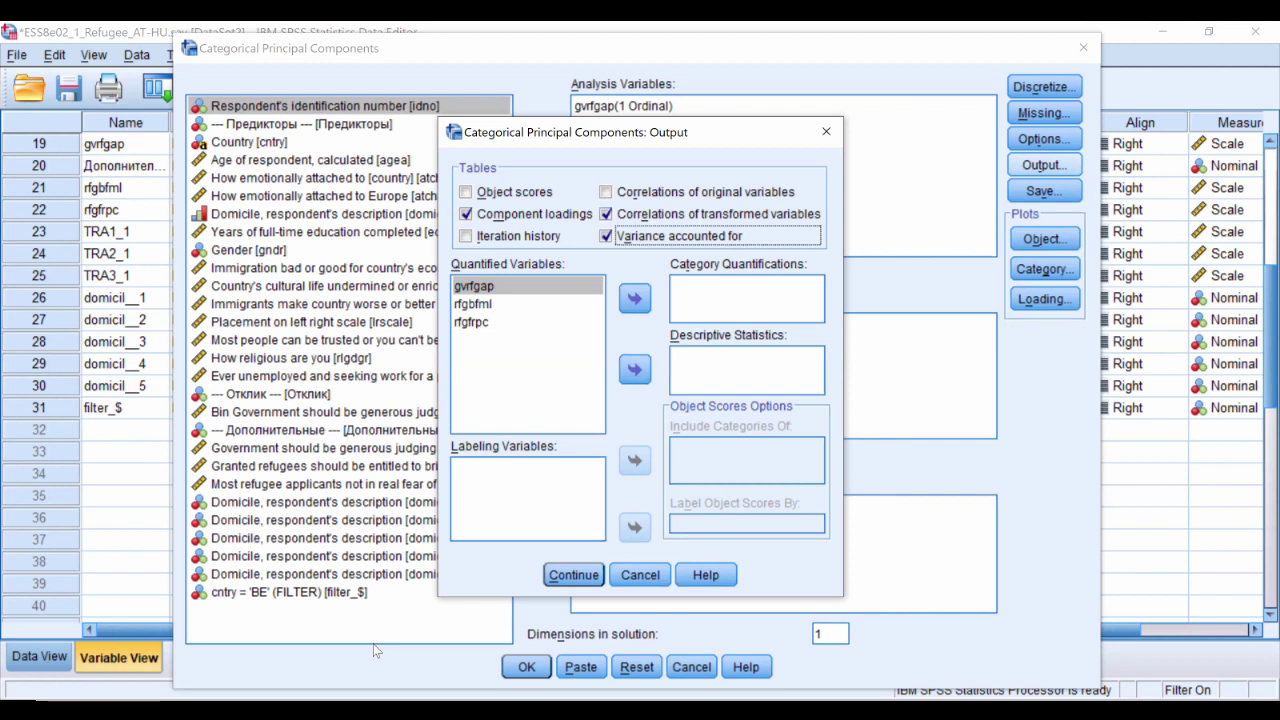
key(Return)
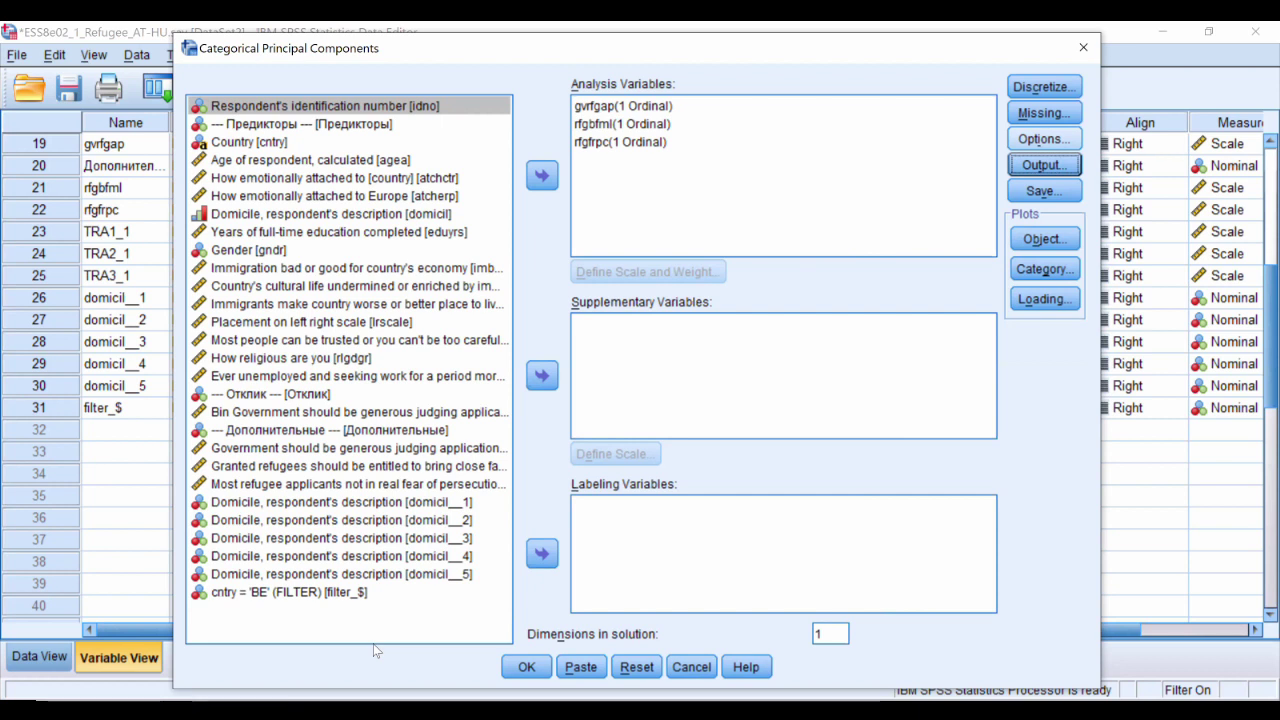
- Check the convergence and maximum iterations criteria in the analysis options, and run the one-dimensional CATPCA
key(alt+t)
key(alt+i)
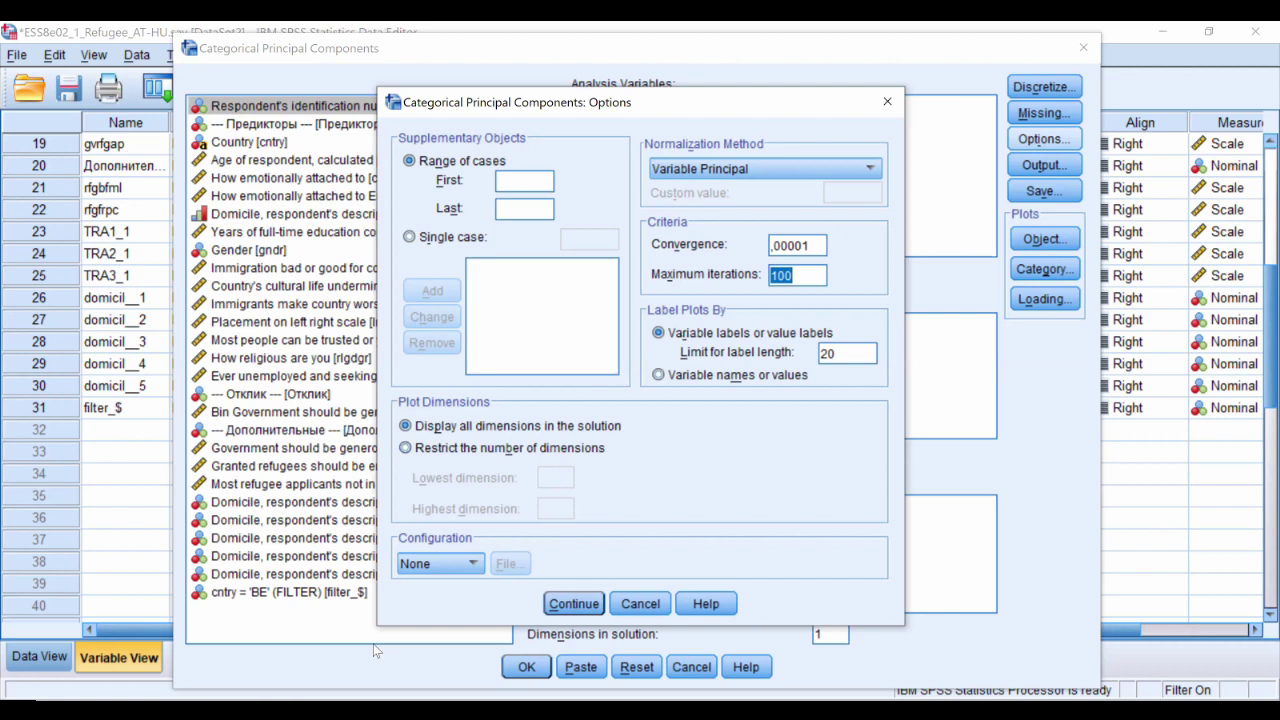
key(Return)
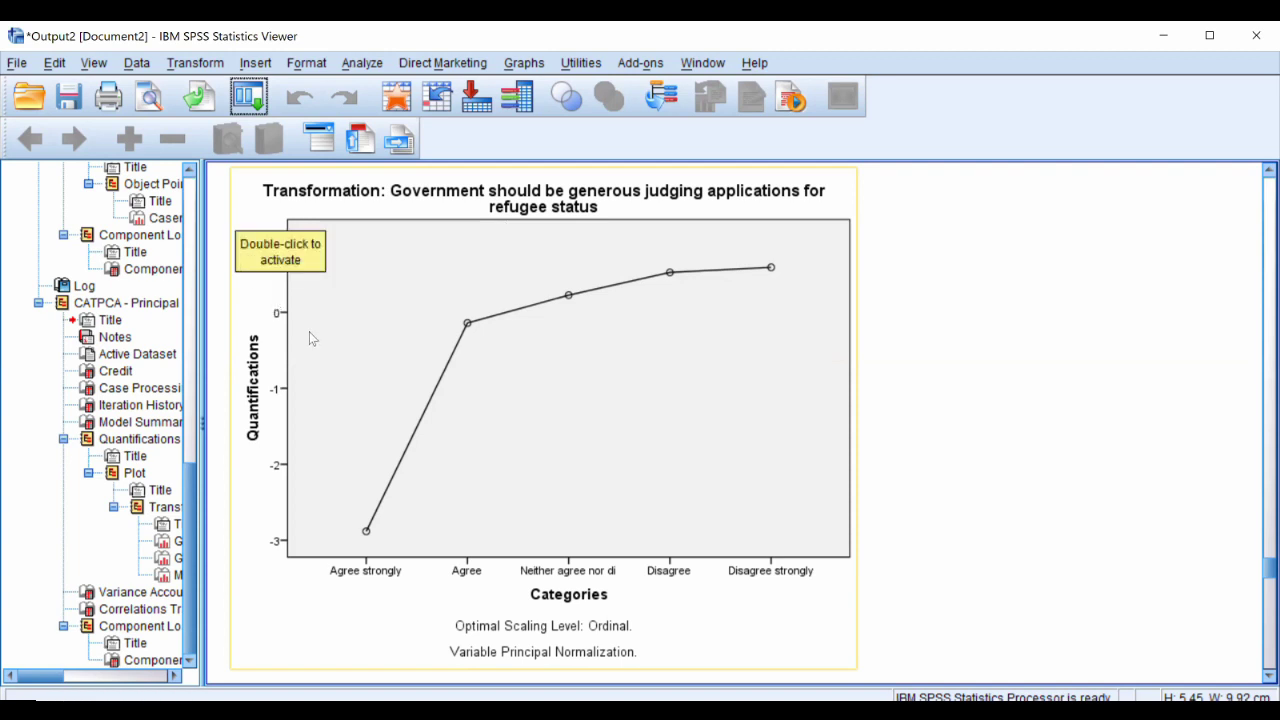
- Examine the one-dimensional CATPCA output: transformation plots, Variance Accounted For, Model Summary and Component Loadings
scroll(405, 370, down, 5)
scroll(410, 372, down, 5)
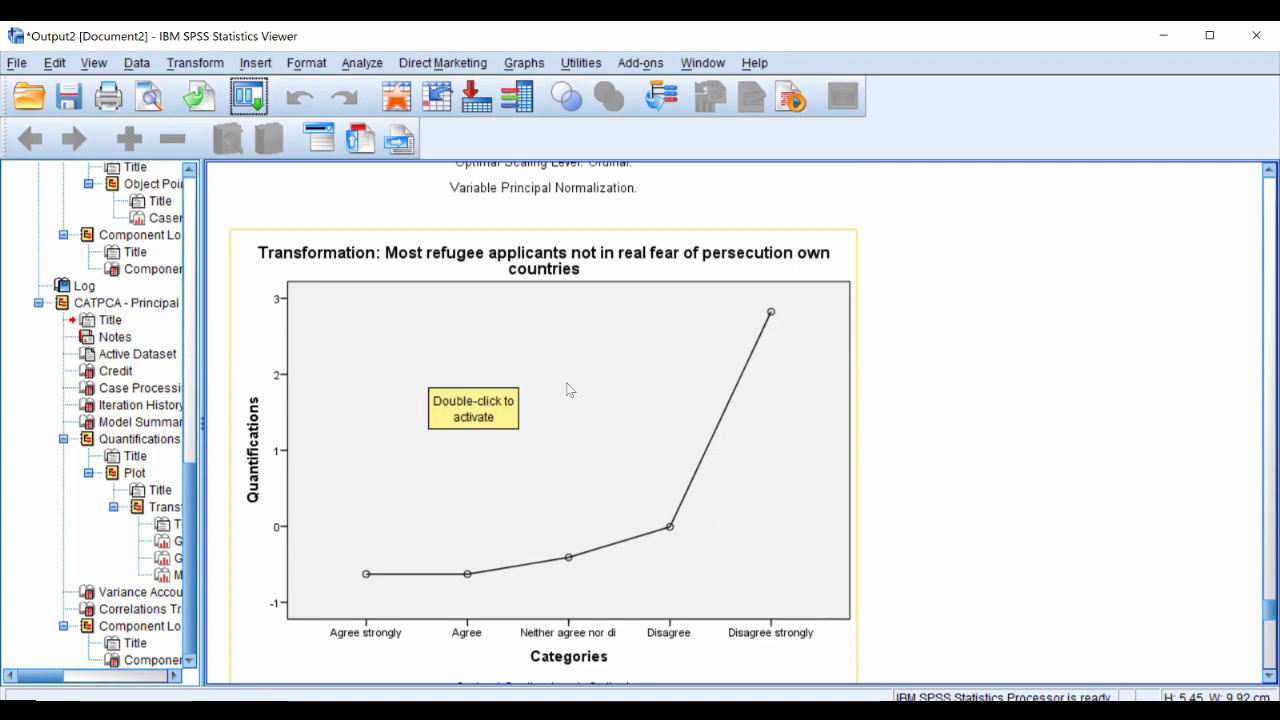
scroll(568, 388, down, 2)
scroll(568, 388, down, 1)
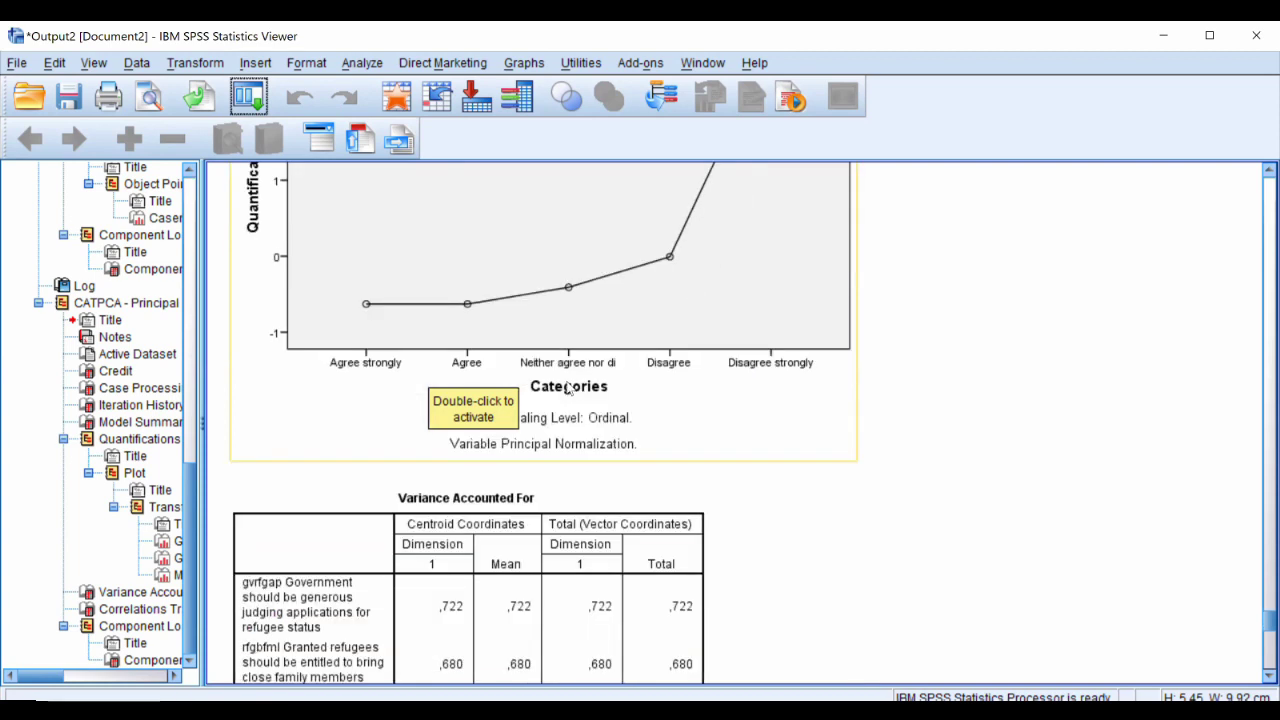
scroll(625, 505, down, 2)
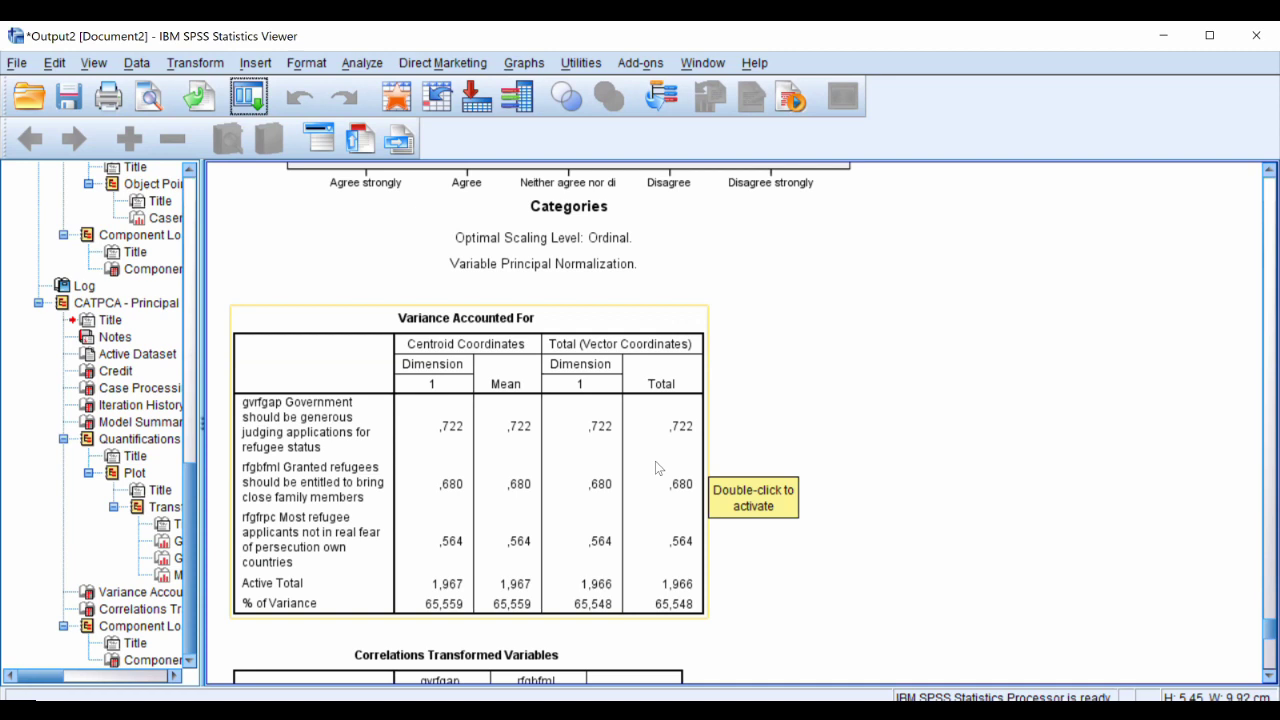
scroll(263, 380, up, 10)
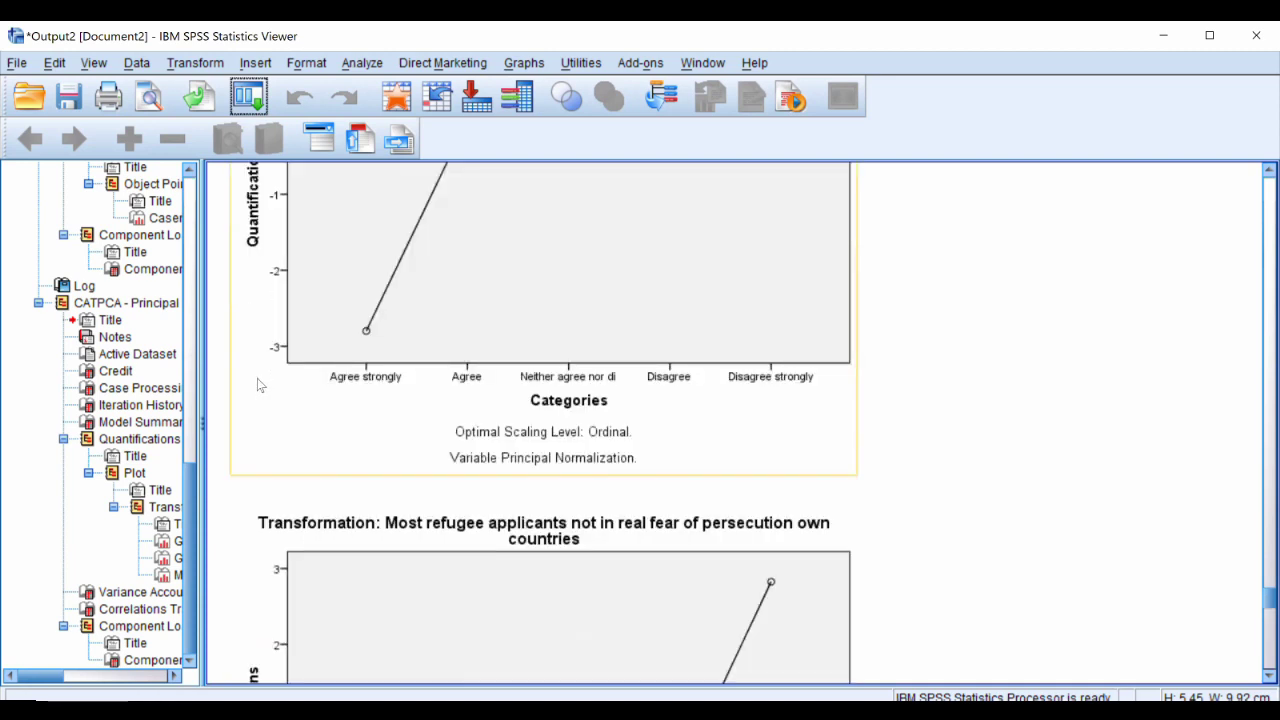
scroll(236, 397, up, 10)
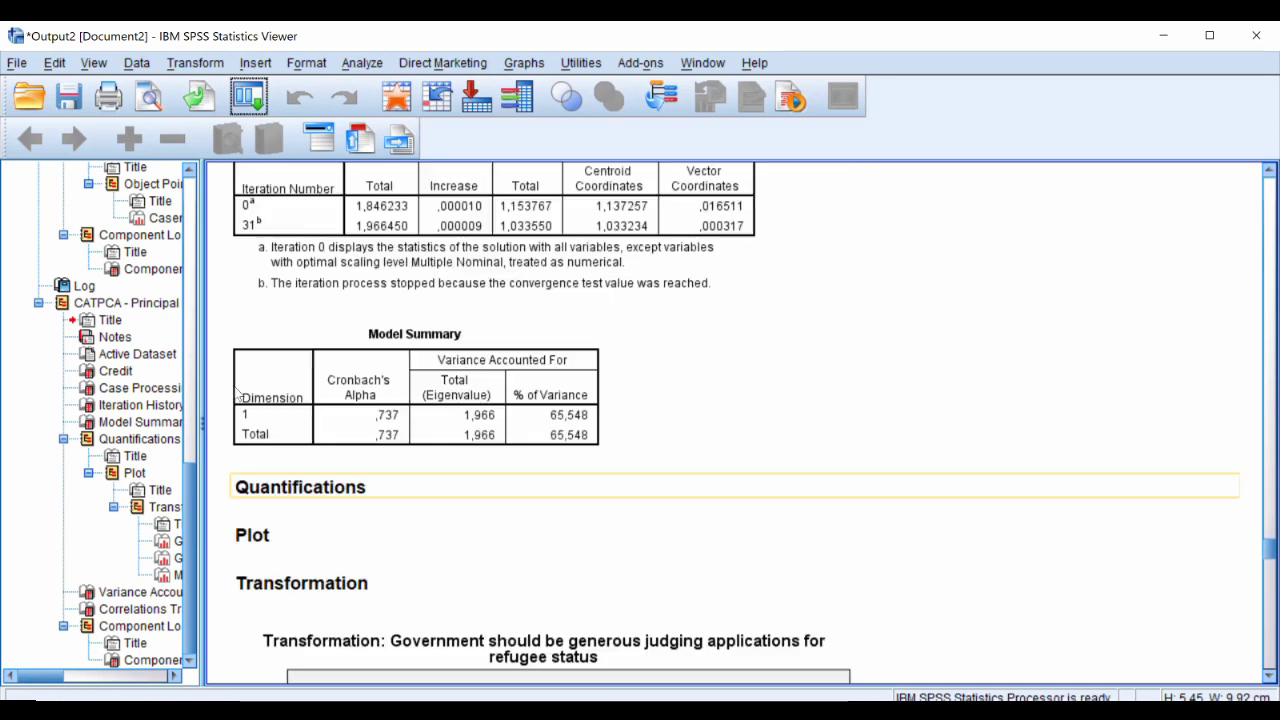
scroll(336, 362, up, 1)
scroll(755, 524, down, 15)
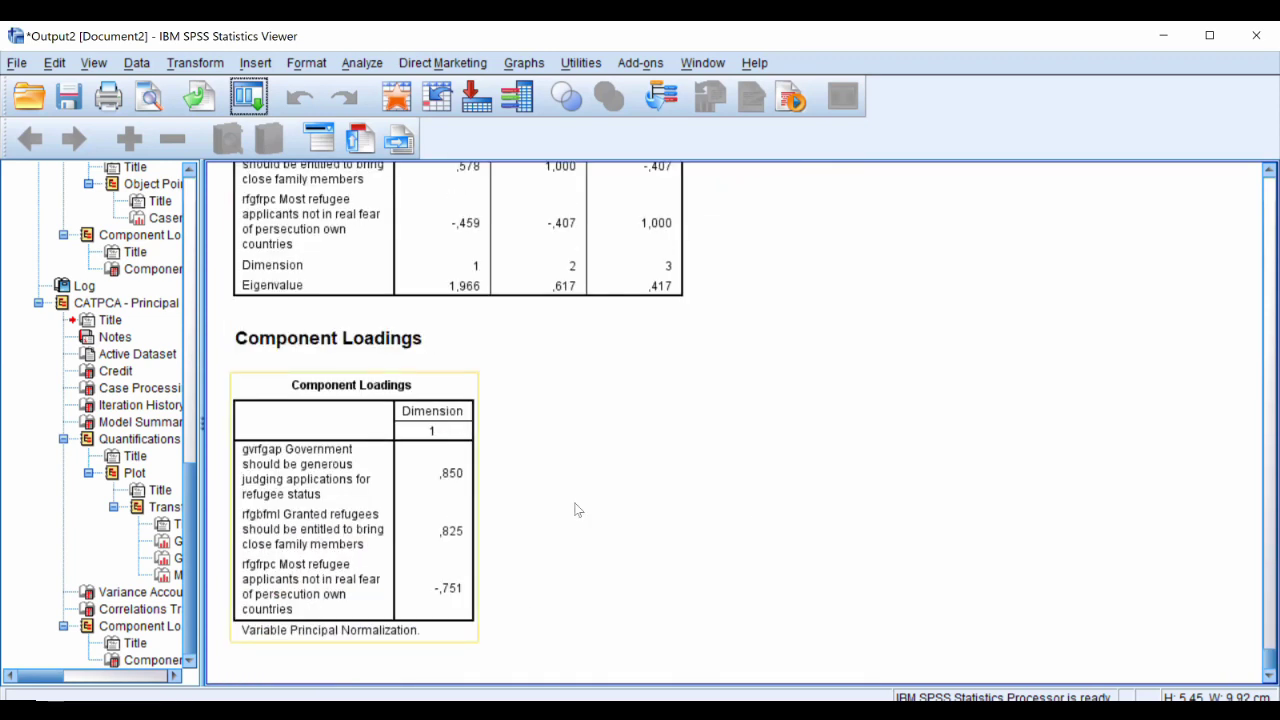